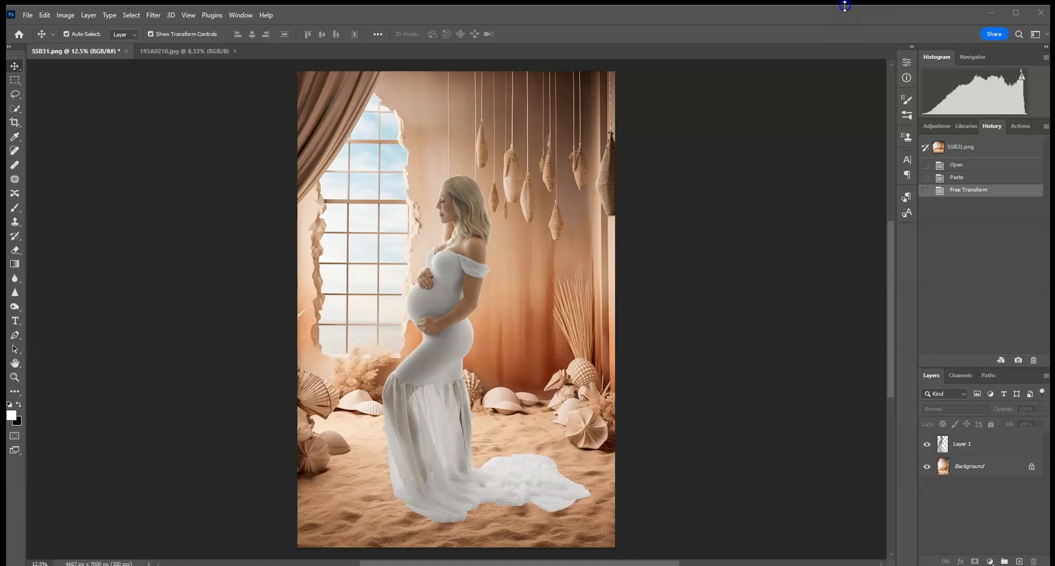
Review the quick selection around the woman in 193A0210.jpg and return to the SSB31.png composite
left_click(184, 54)
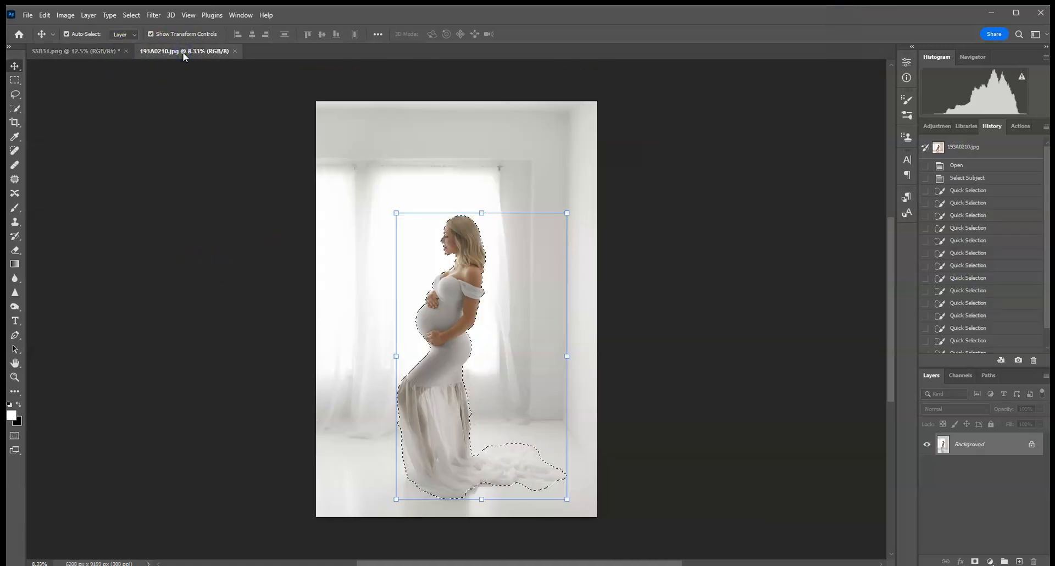
left_click(14, 109)
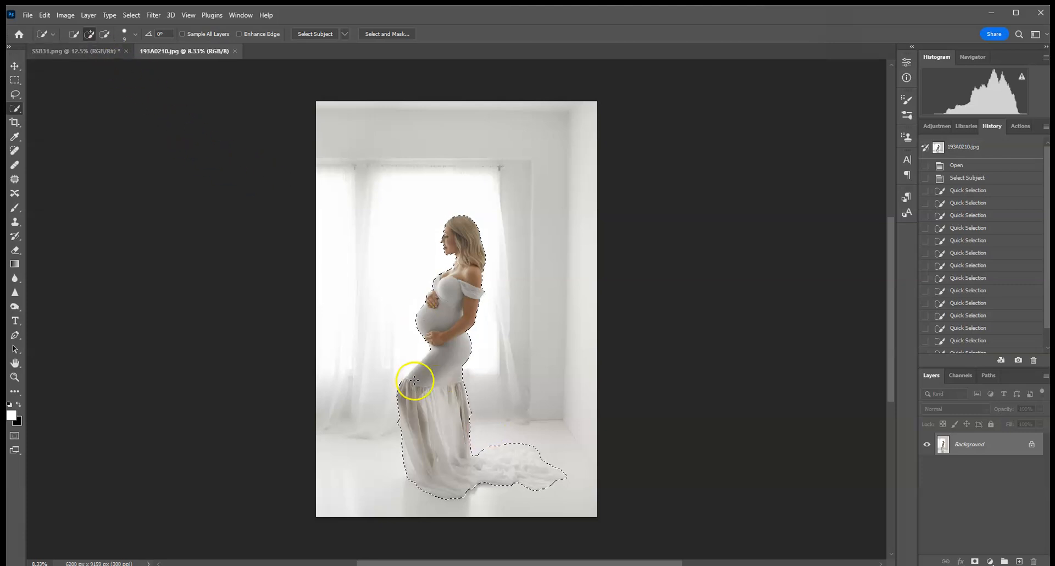
left_click(81, 51)
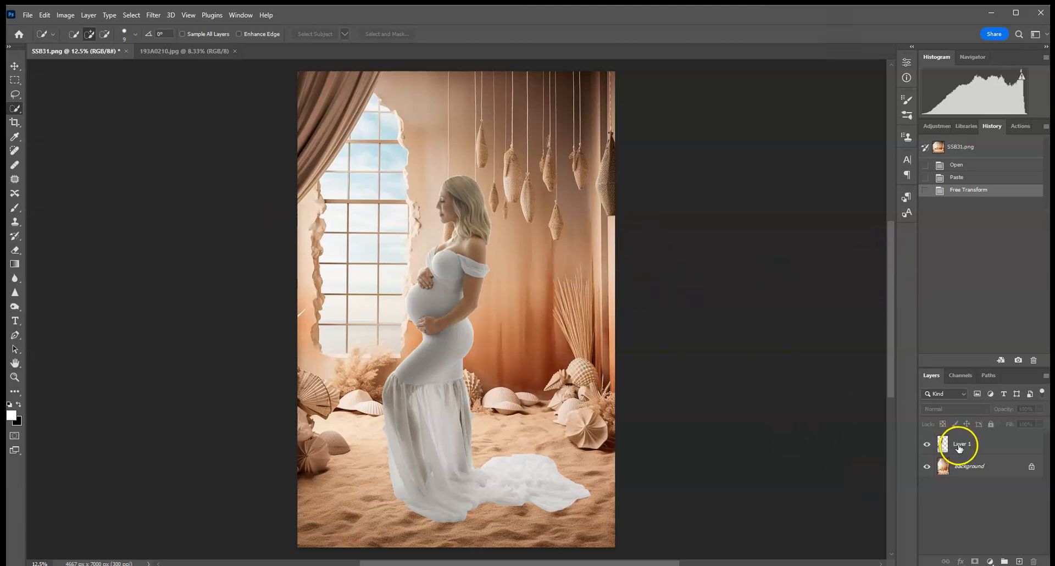
Add a Brightness/Contrast adjustment clipped to Layer 1 and slightly raise its contrast
left_click(960, 447)
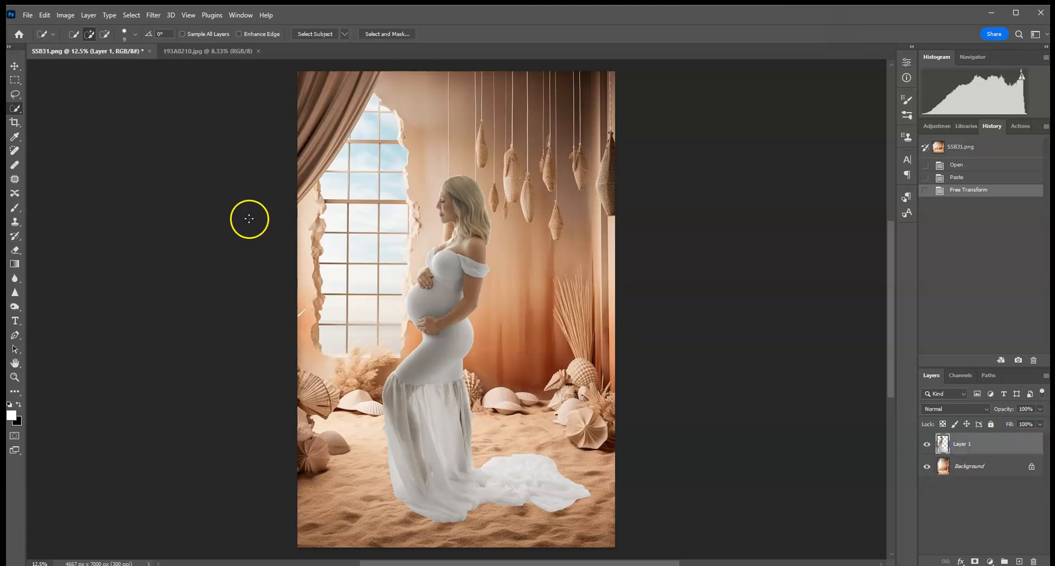
left_click(936, 124)
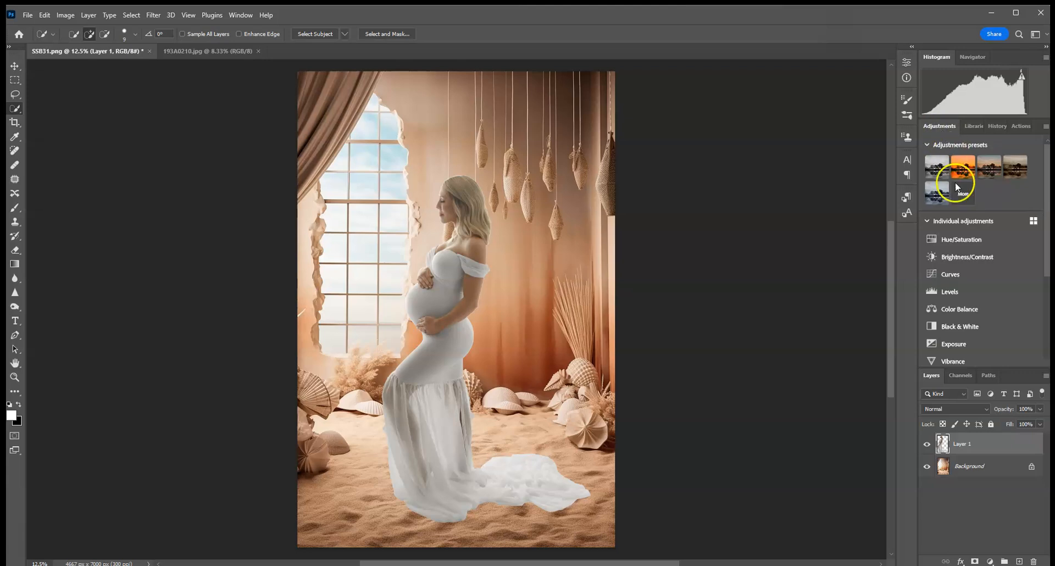
left_click(991, 259)
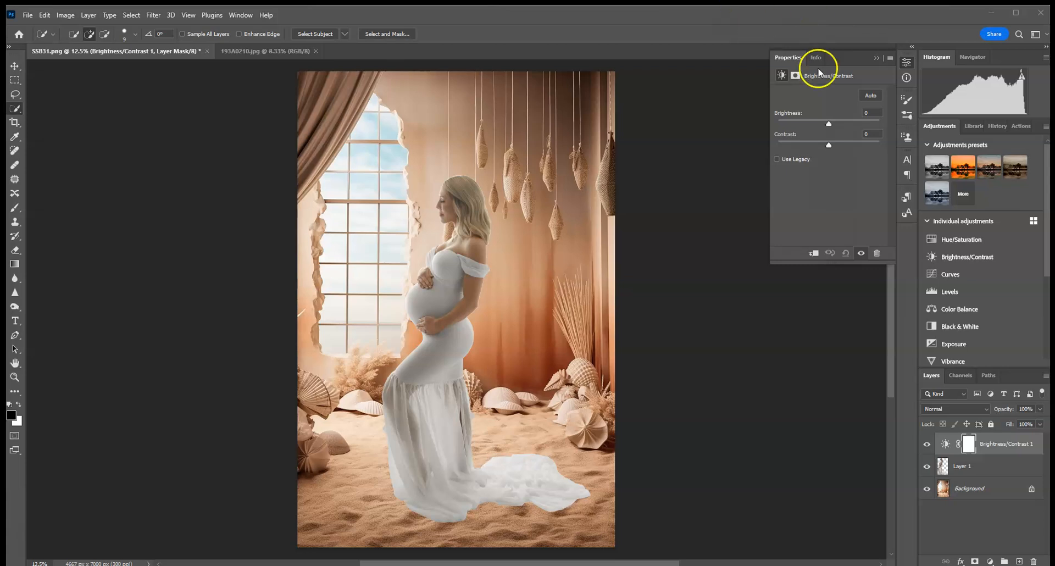
left_click(813, 256)
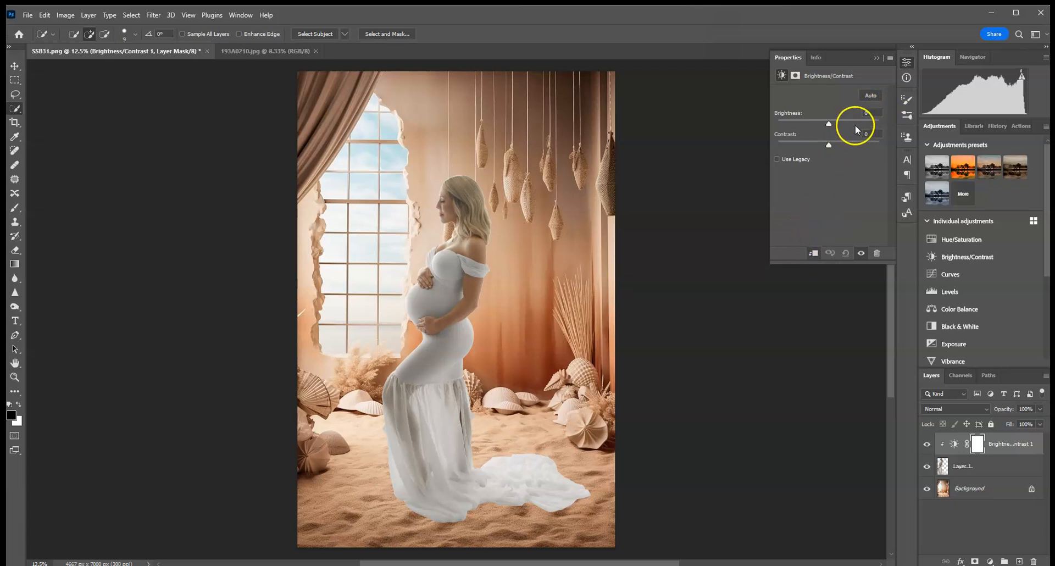
mouse_move(830, 144)
left_mouse_down()
mouse_move(855, 146)
mouse_move(844, 145)
left_mouse_up()
left_click(877, 58)
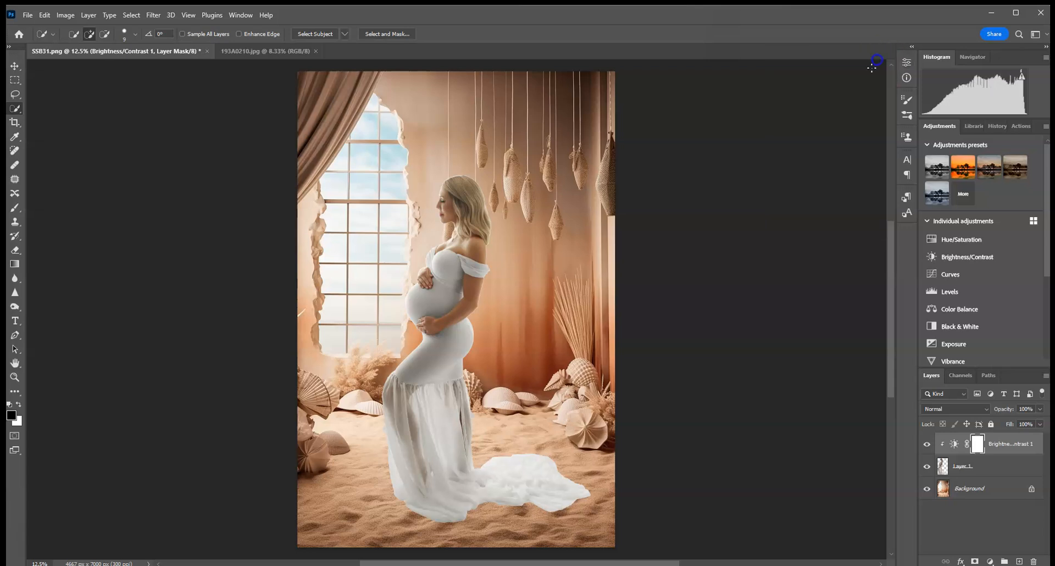
Burn the highlights along the dress hem and train on Layer 1 with a 2165 px soft brush
left_click(979, 471)
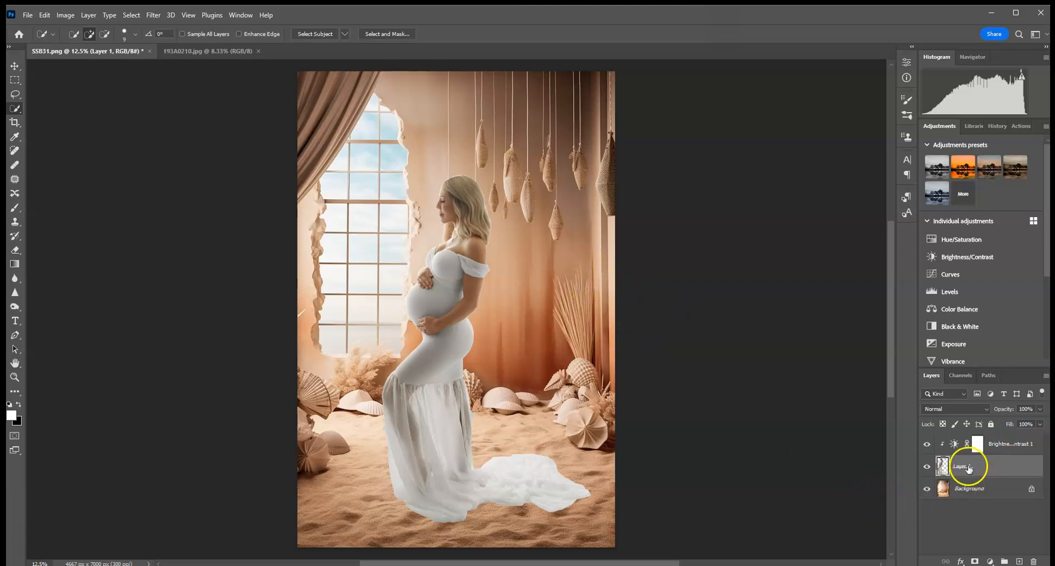
left_click(15, 306)
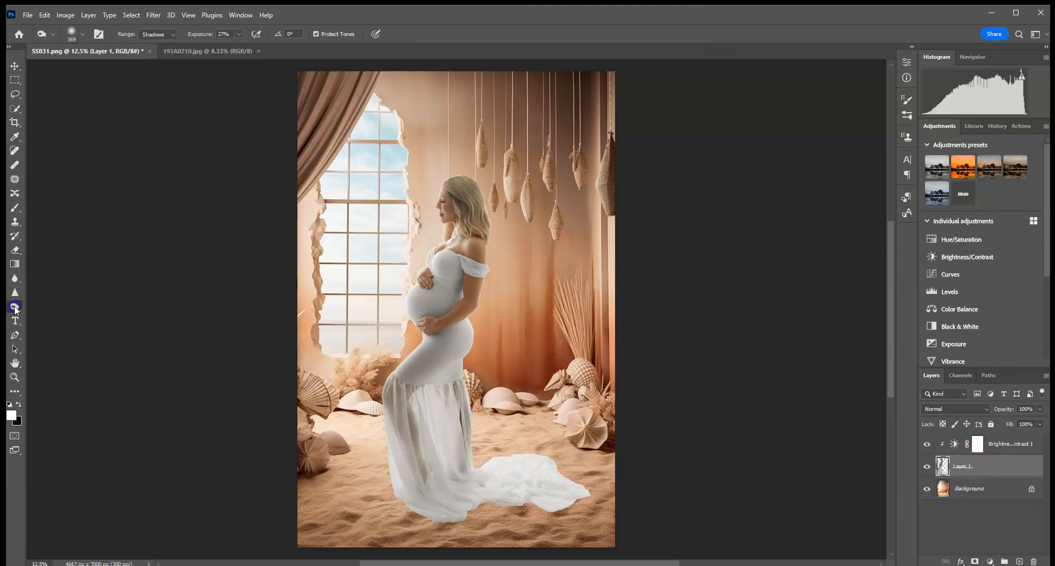
left_click(80, 35)
left_click_drag(131, 68, 133, 67)
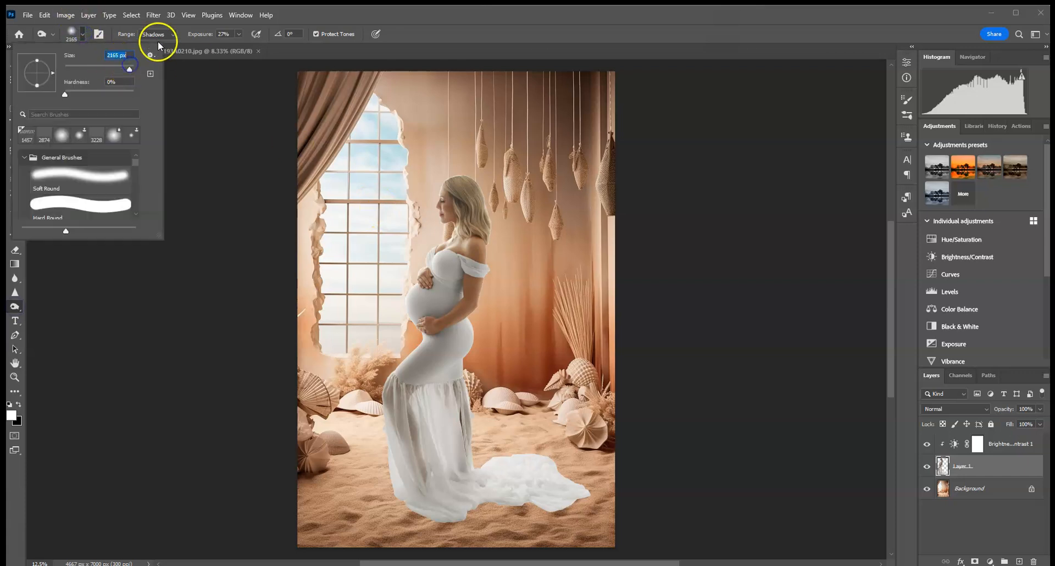
left_click(158, 37)
left_click(158, 59)
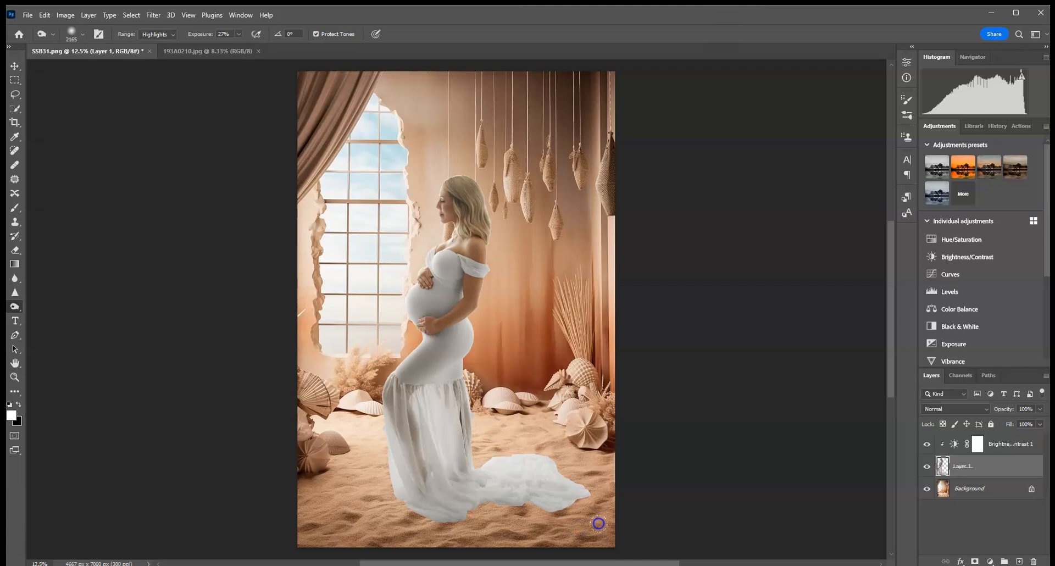
left_click(389, 537)
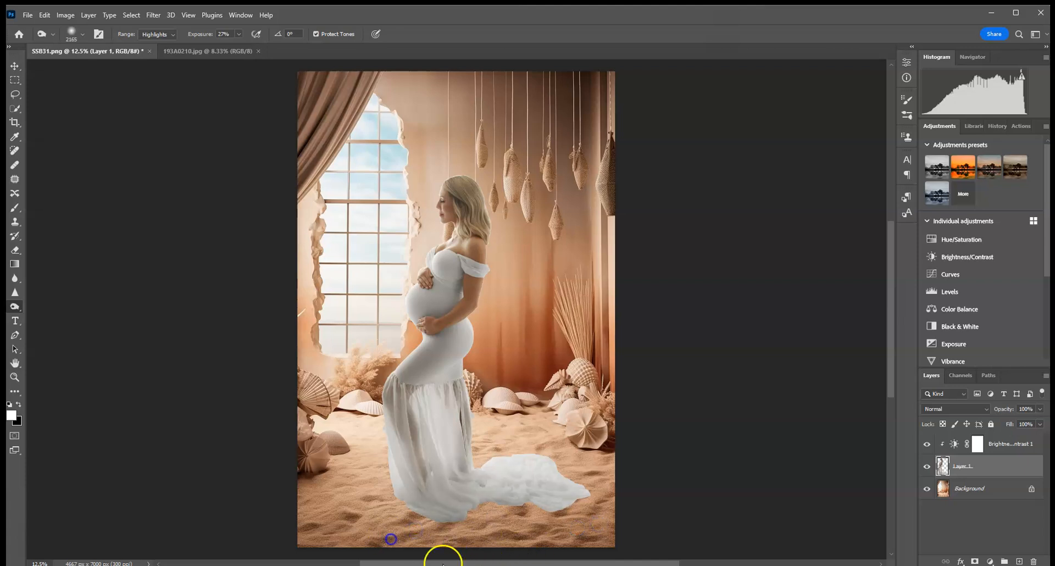
left_click(572, 488)
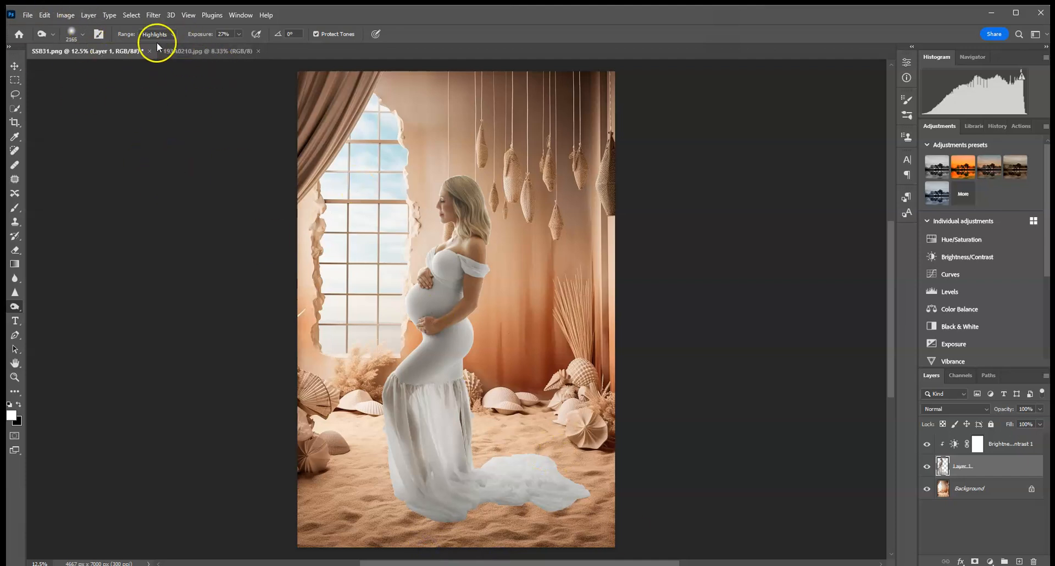
Add a Curves adjustment clipped to Layer 1 and darken it slightly with a point at input 138, output 129
left_click(959, 273)
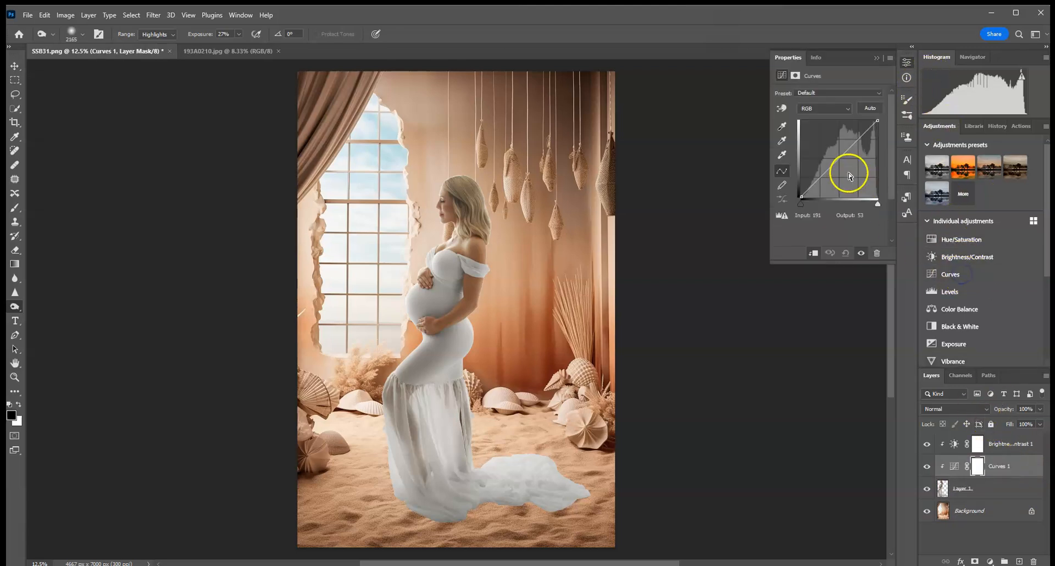
left_click(841, 157)
left_click_drag(842, 158, 843, 157)
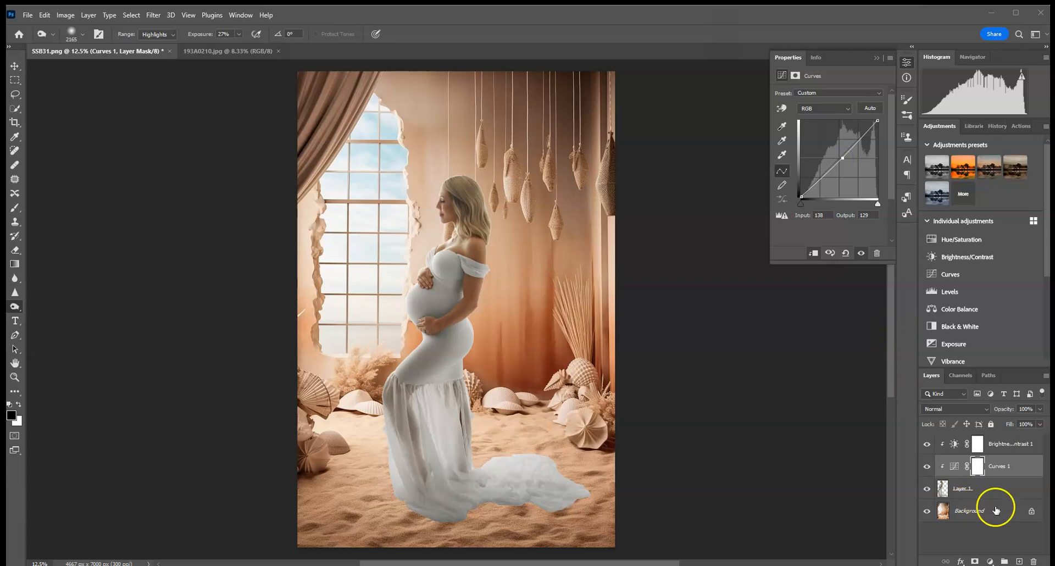
Burn the lower dress and train on Layer 1 with the Burn tool's range set to Midtones
left_click(1027, 481)
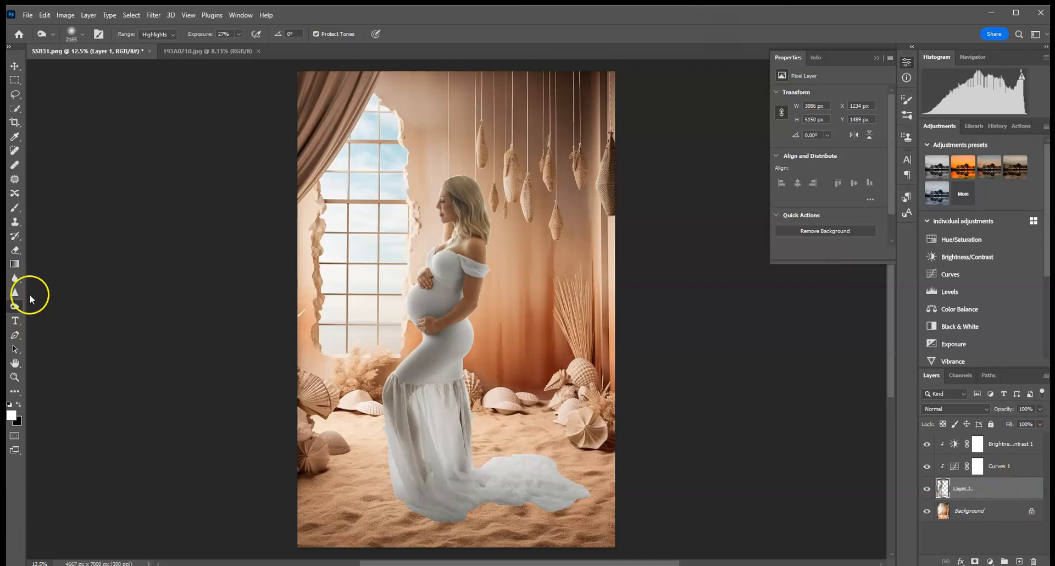
left_click(151, 34)
left_click(153, 49)
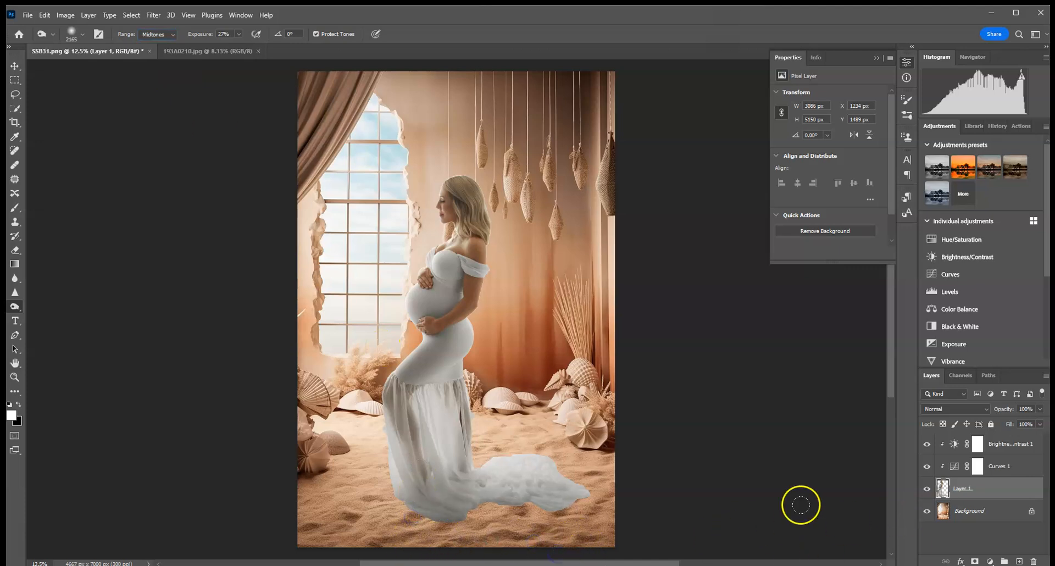
Create an empty layer directly above Background and set its blend mode to Multiply
left_click(1023, 520)
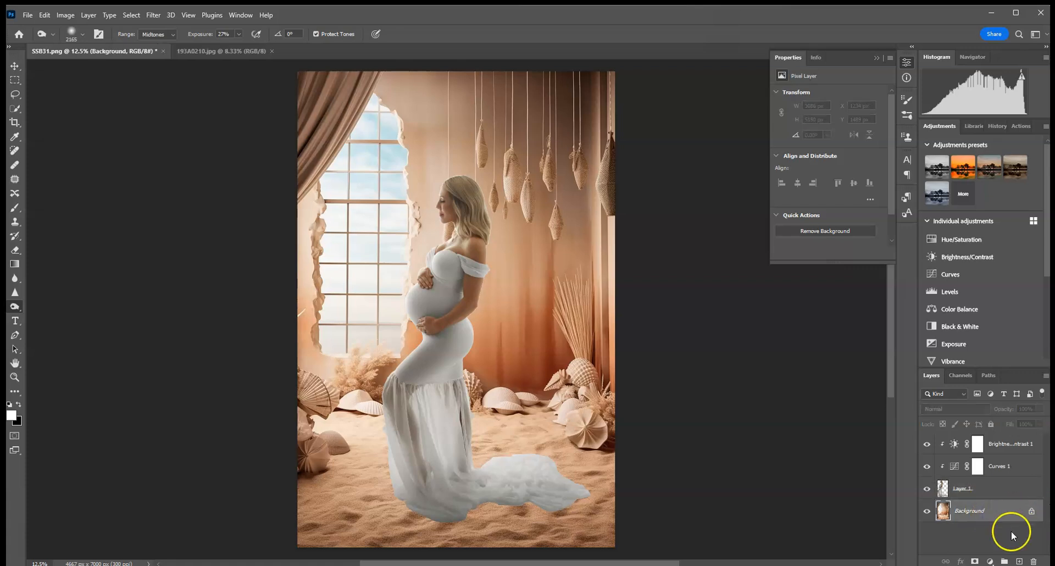
left_click(1020, 561)
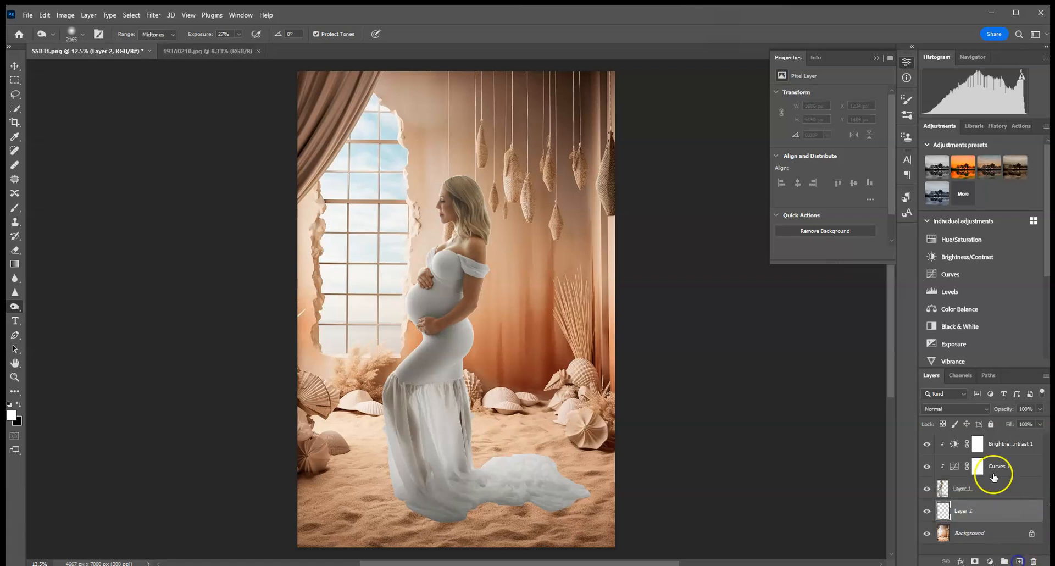
left_click(977, 411)
left_click(962, 336)
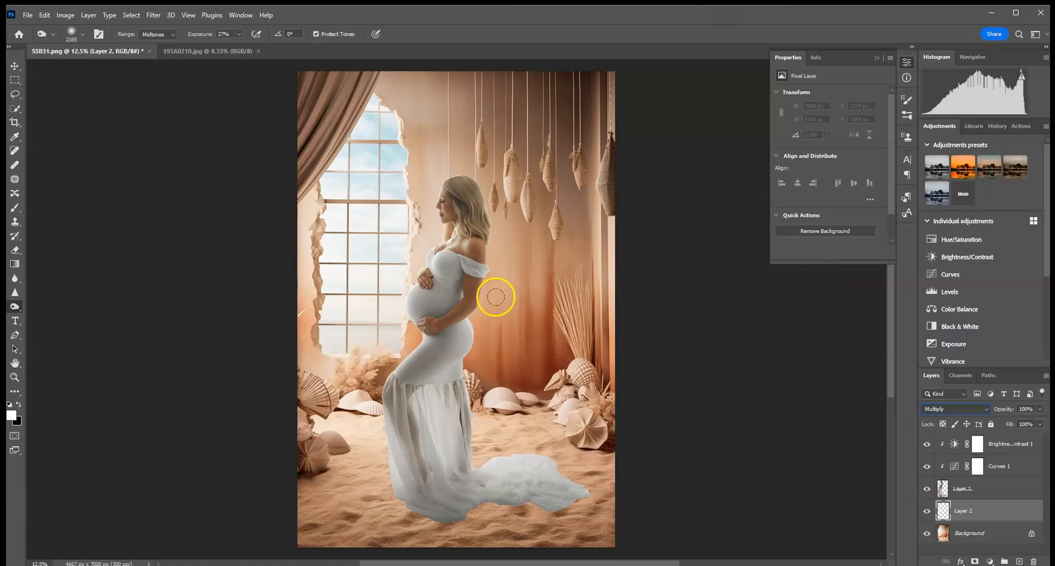
Set up a Soft Round brush at 1457 px and 100% opacity, and sample a brown from the sand below the train
left_click(15, 207)
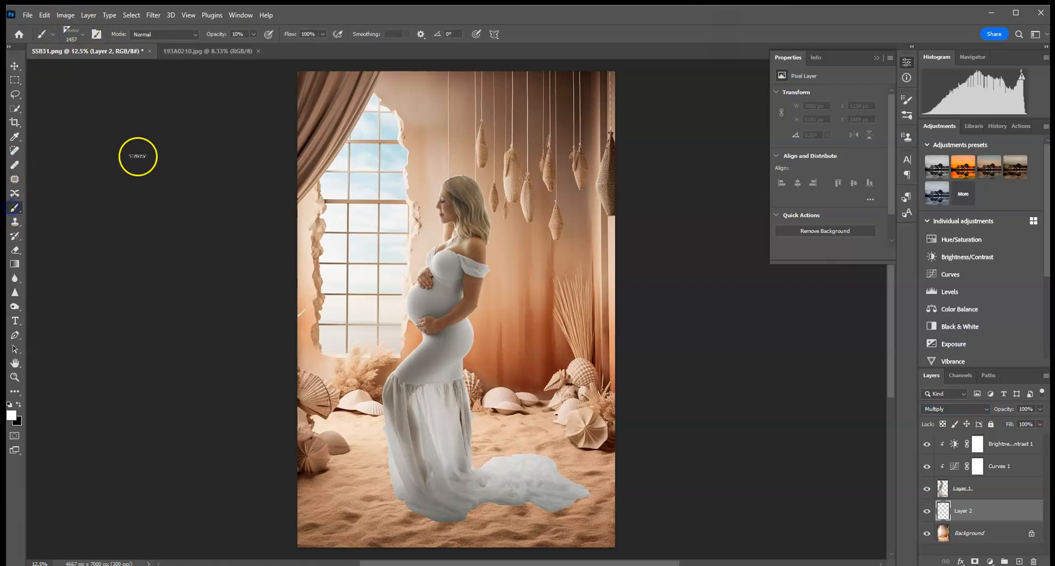
left_click(71, 33)
left_click(123, 134)
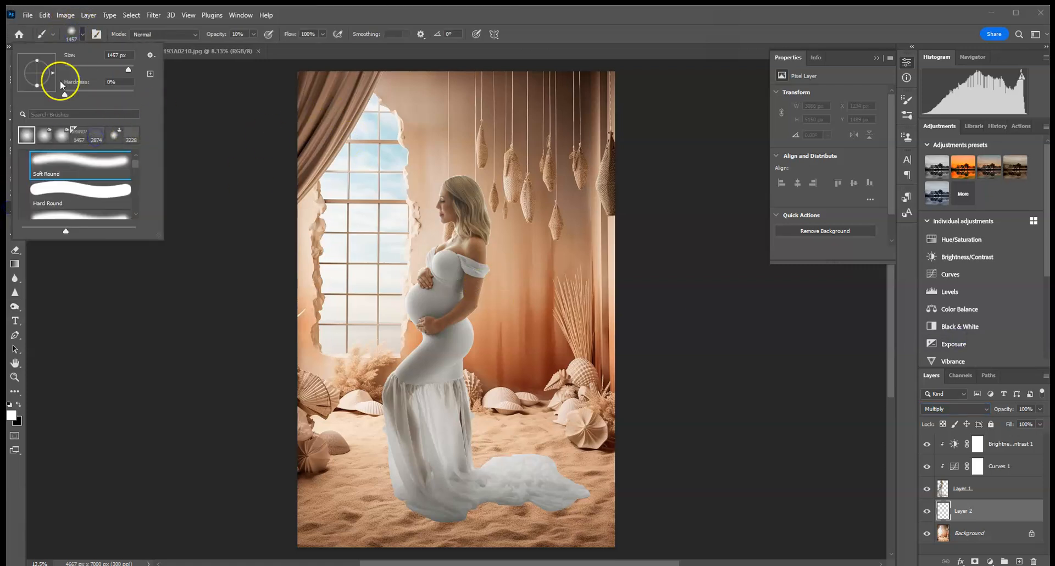
left_click(254, 34)
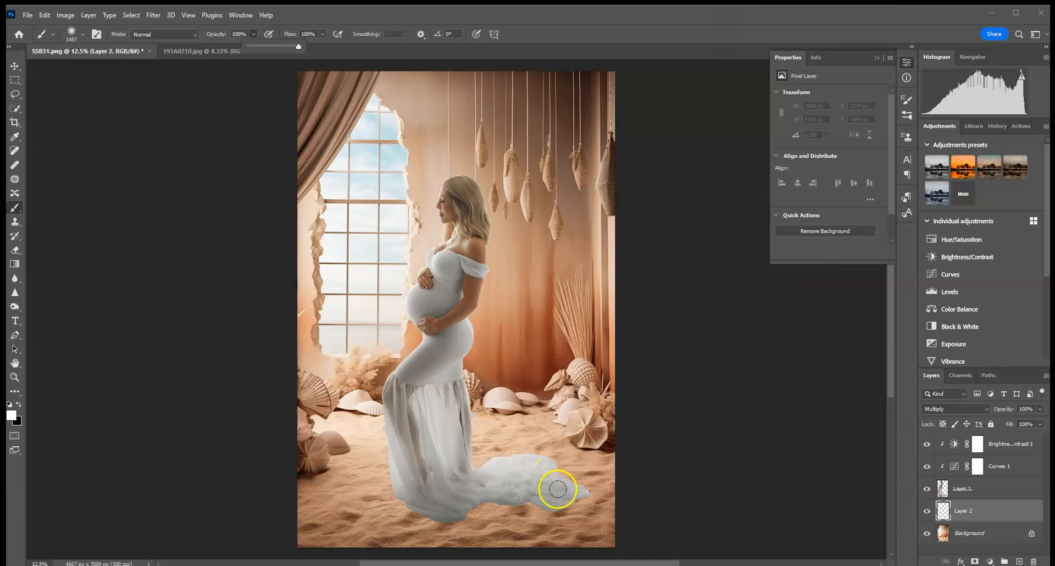
left_click(560, 514, "alt")
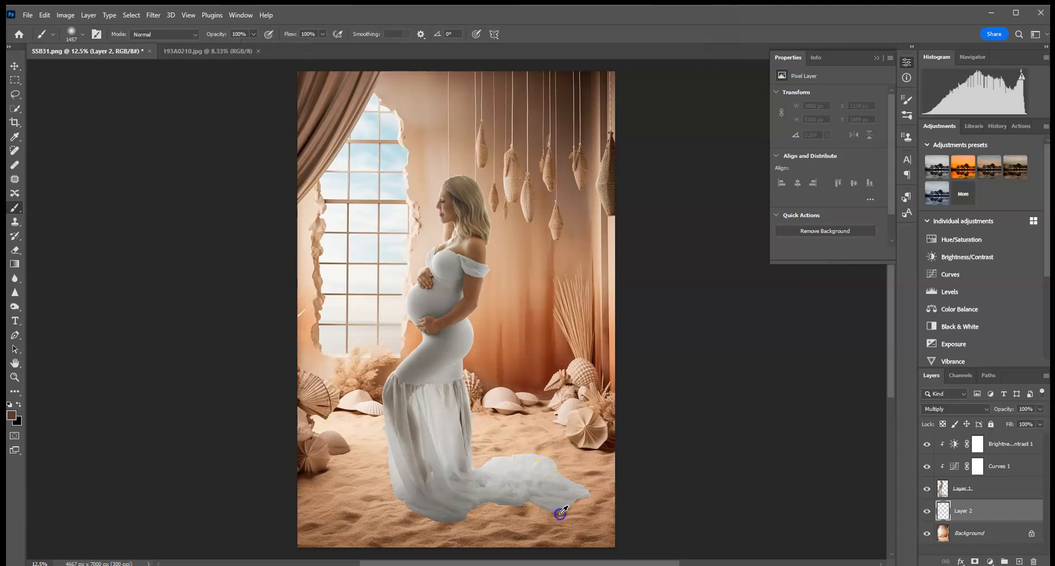
mouse_move(453, 524)
left_mouse_down()
mouse_move(456, 550)
mouse_move(491, 527)
mouse_move(507, 542)
mouse_move(524, 528)
mouse_move(553, 552)
mouse_move(512, 557)
mouse_move(521, 534)
mouse_move(581, 547)
left_mouse_up()
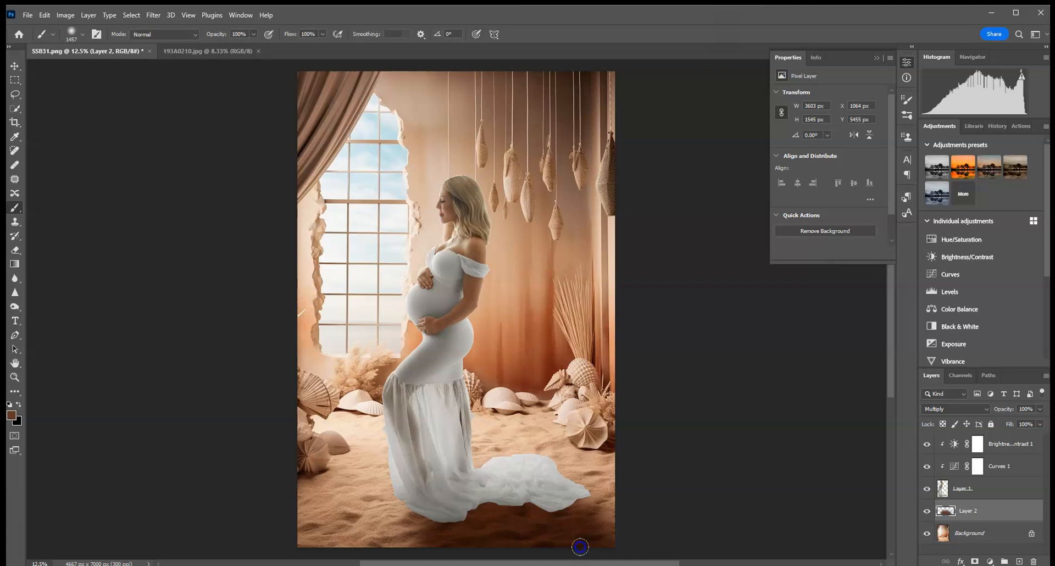
mouse_move(448, 518)
left_mouse_down()
mouse_move(431, 492)
mouse_move(435, 522)
left_mouse_up()
left_click(44, 15)
left_click(51, 28)
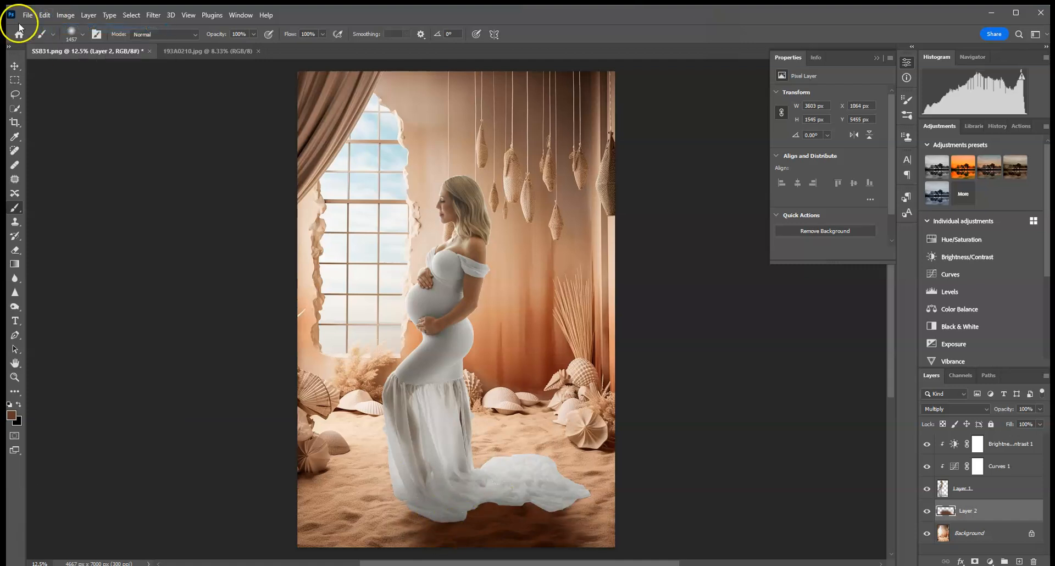
left_click(996, 126)
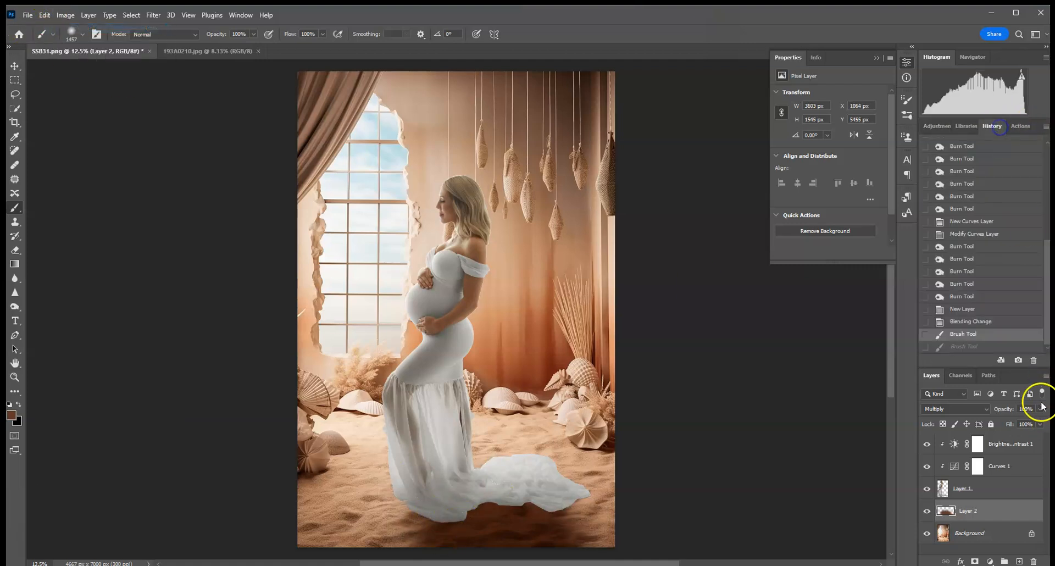
left_click(1034, 363)
left_click(481, 220)
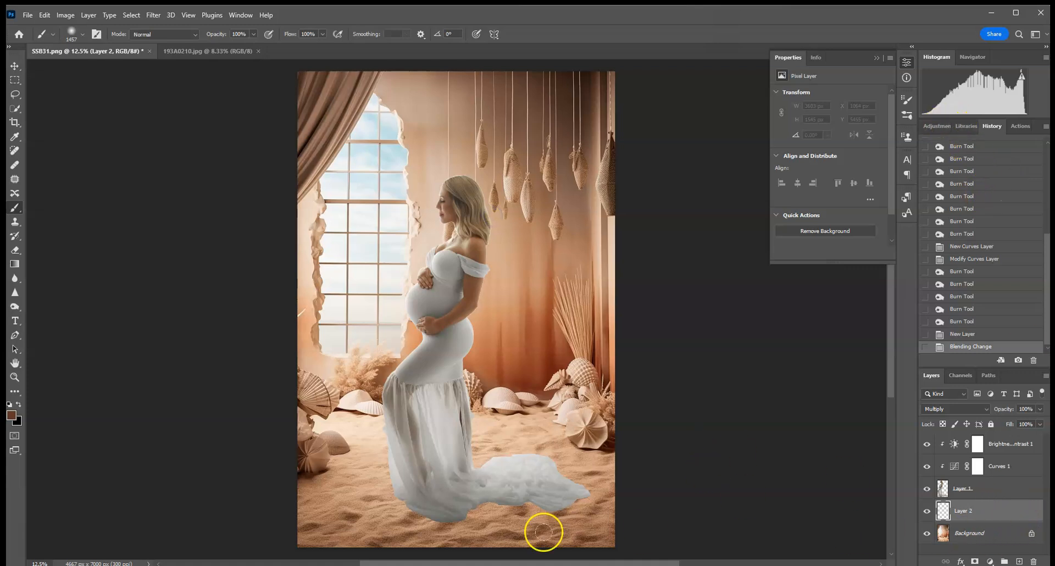
Paint a soft brown shadow on the sand beneath the dress and train on Layer 2
mouse_move(431, 490)
left_mouse_down()
mouse_move(436, 504)
mouse_move(478, 522)
mouse_move(536, 519)
left_mouse_up()
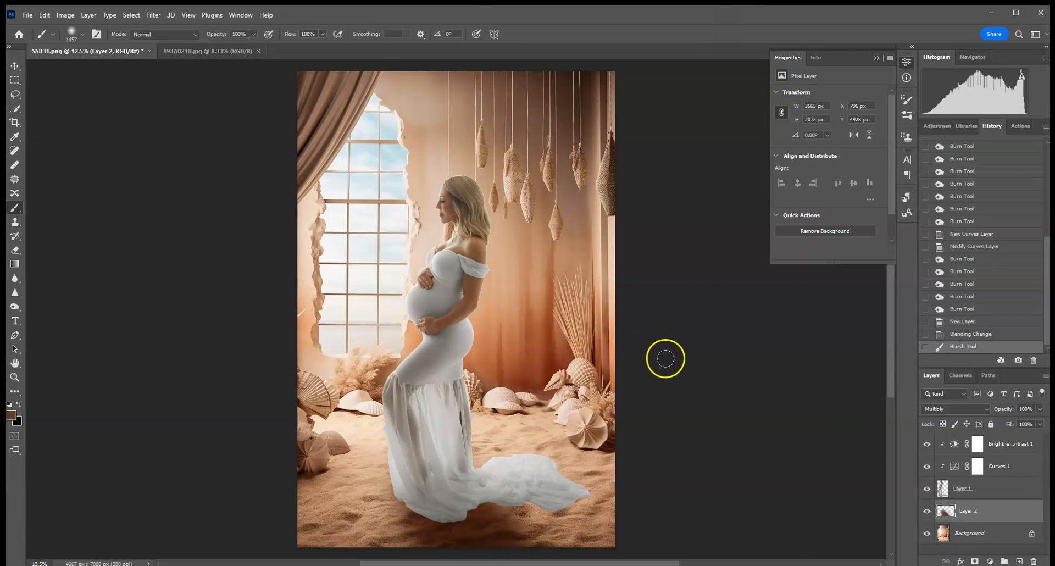
Mask the shadow out behind the sheer skirt with a 385 px black brush and lower Layer 2's opacity to 87%
left_click(976, 561)
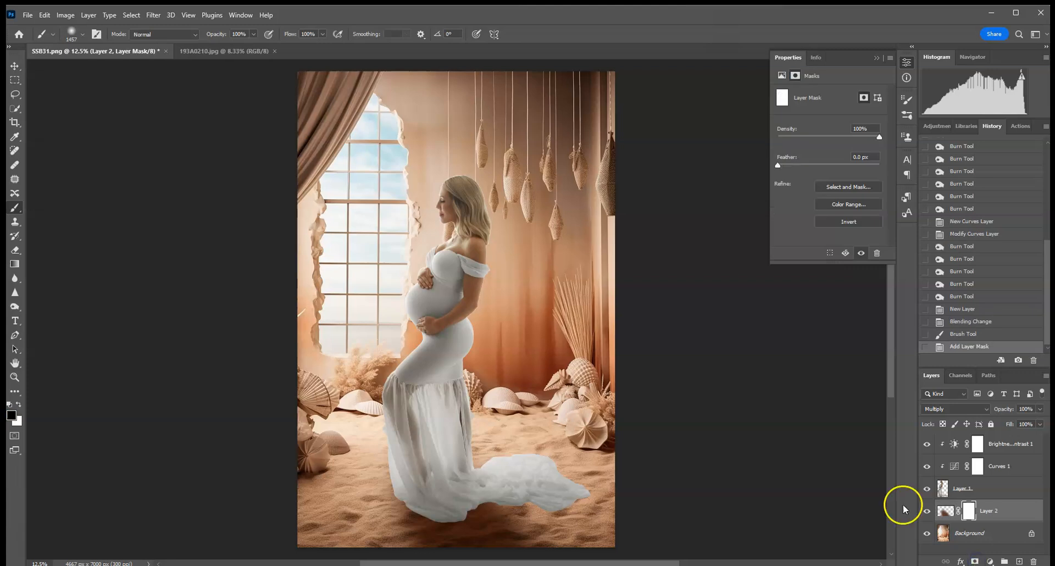
left_click(82, 34)
left_click(123, 70)
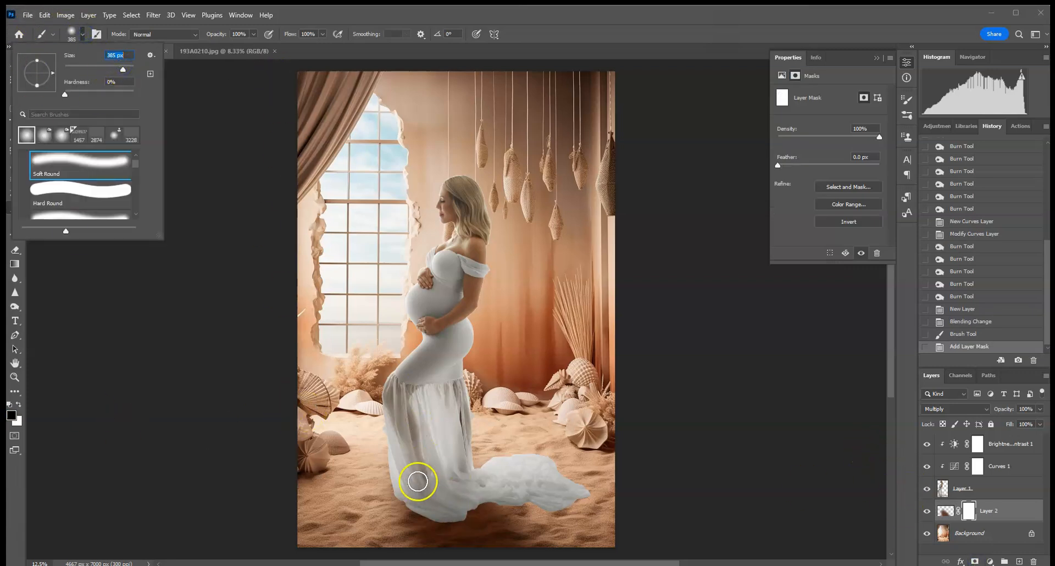
left_click(399, 487)
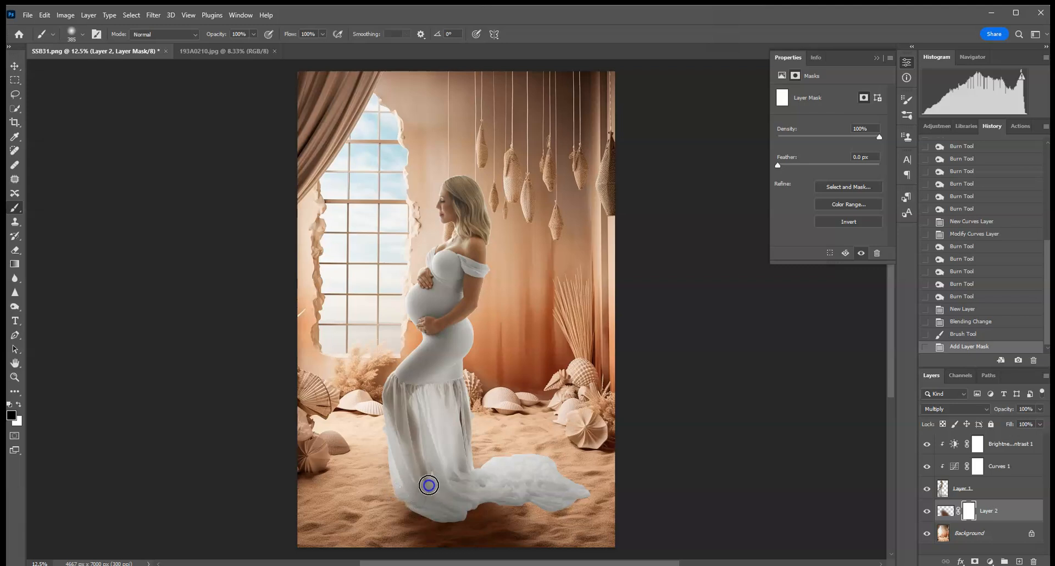
mouse_move(440, 440)
left_mouse_down()
mouse_move(402, 407)
mouse_move(423, 374)
left_mouse_up()
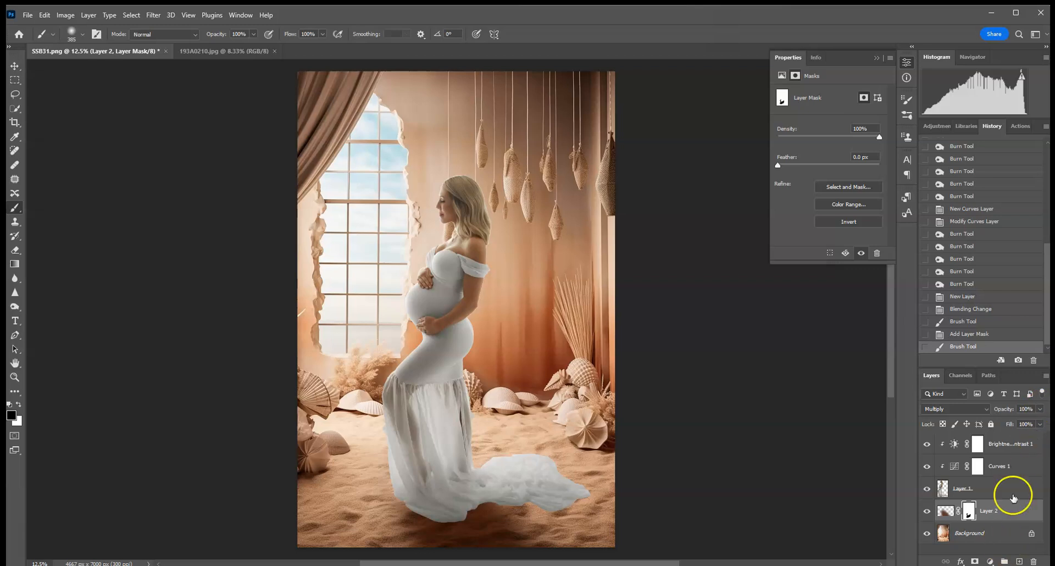
left_click(1040, 409)
left_click_drag(1036, 422, 1035, 422)
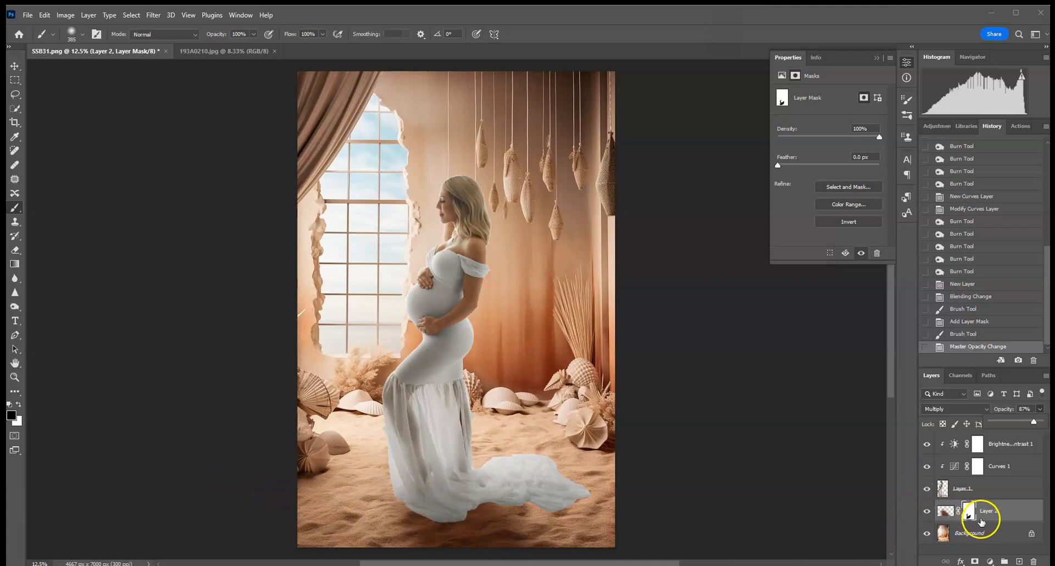
Create an empty layer above Layer 2 and set its blend mode to Multiply
left_click(1020, 562)
left_click(953, 408)
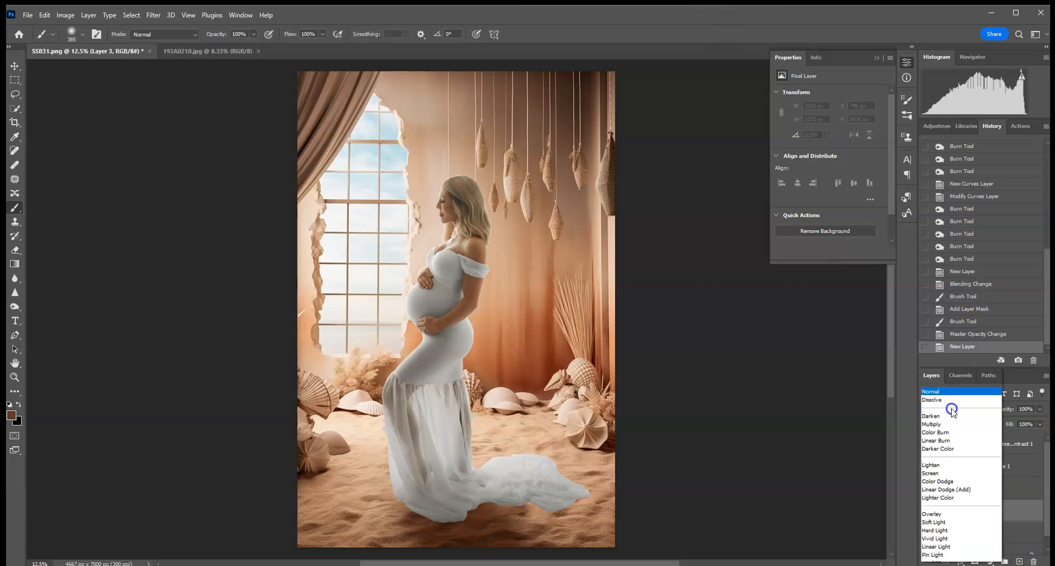
left_click(953, 338)
Paint a brown shadow around the skirt's left hem on Layer 3 and mask away its outer edge on the sand
mouse_move(431, 490)
left_mouse_down()
mouse_move(410, 497)
mouse_move(406, 479)
mouse_move(407, 498)
left_mouse_up()
left_click(45, 14)
left_click(48, 26)
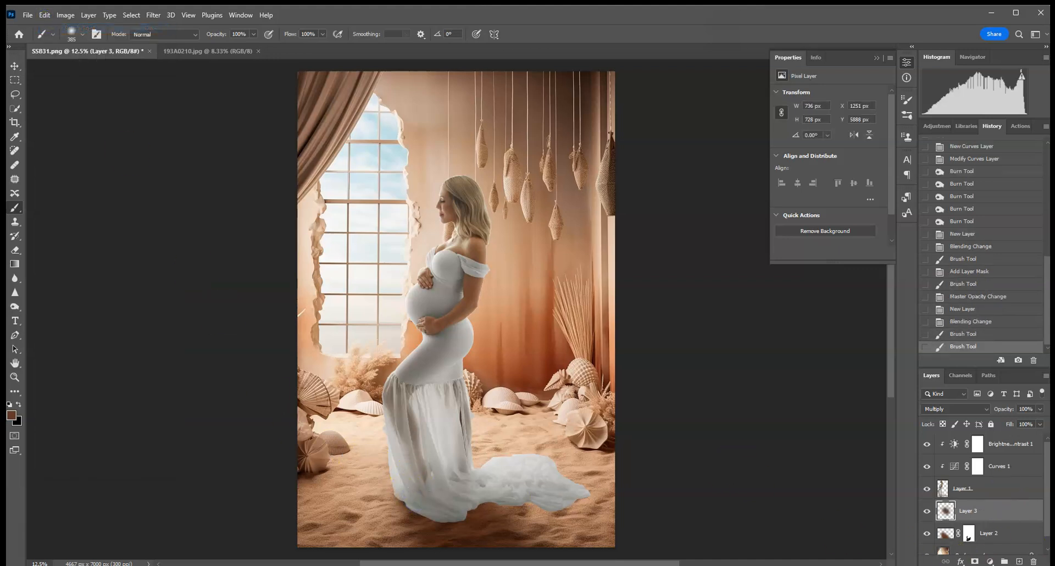
left_click(975, 562)
mouse_move(355, 459)
left_mouse_down()
mouse_move(401, 462)
mouse_move(395, 491)
mouse_move(382, 500)
left_mouse_up()
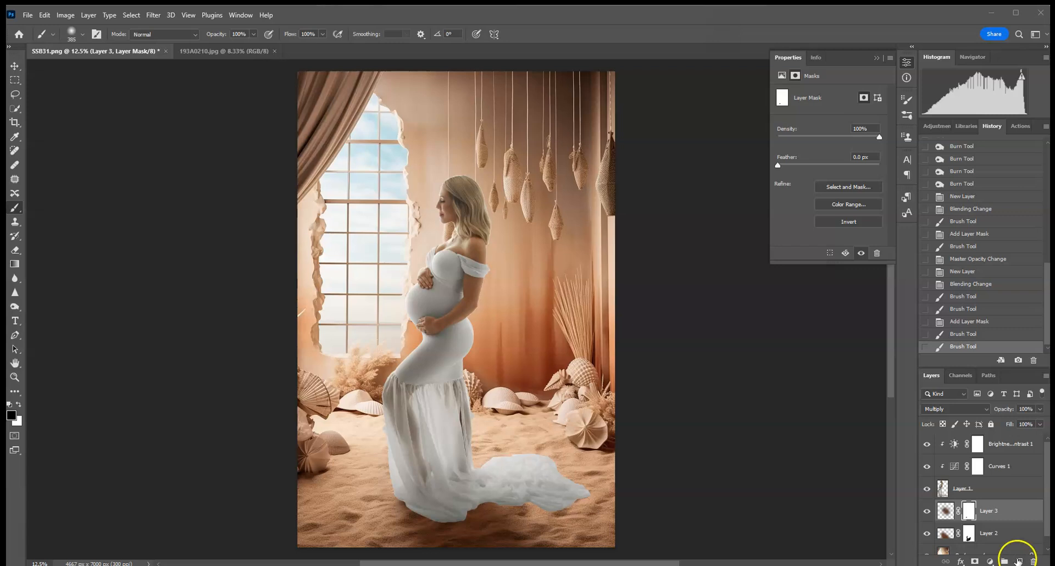
Create an empty layer above Layer 3 and set its blend mode to Multiply
left_click(1020, 562)
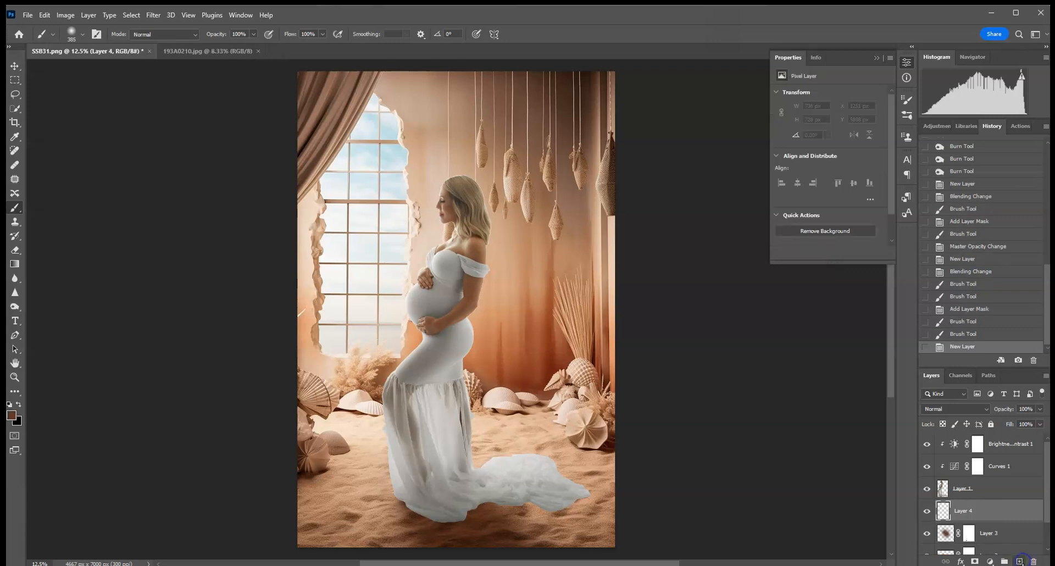
left_click(937, 410)
left_click(940, 337)
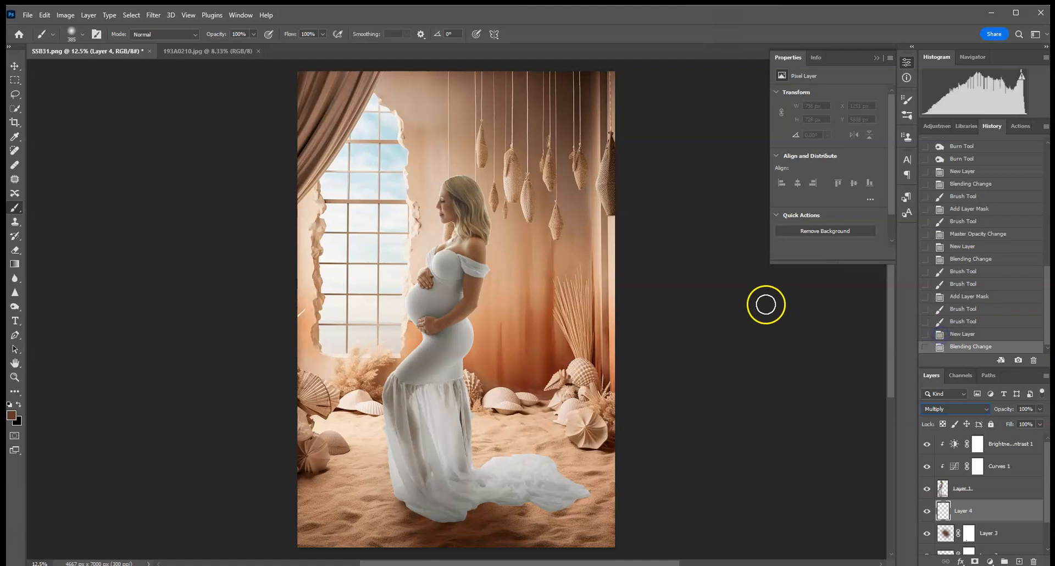
Reduce the brush size to 84 px for close work along the lower edge of the dress train
key("ctrl+plus")
key("ctrl+plus")
key("ctrl+plus")
key("ctrl+plus")
key("ctrl+plus")
key("ctrl+plus")
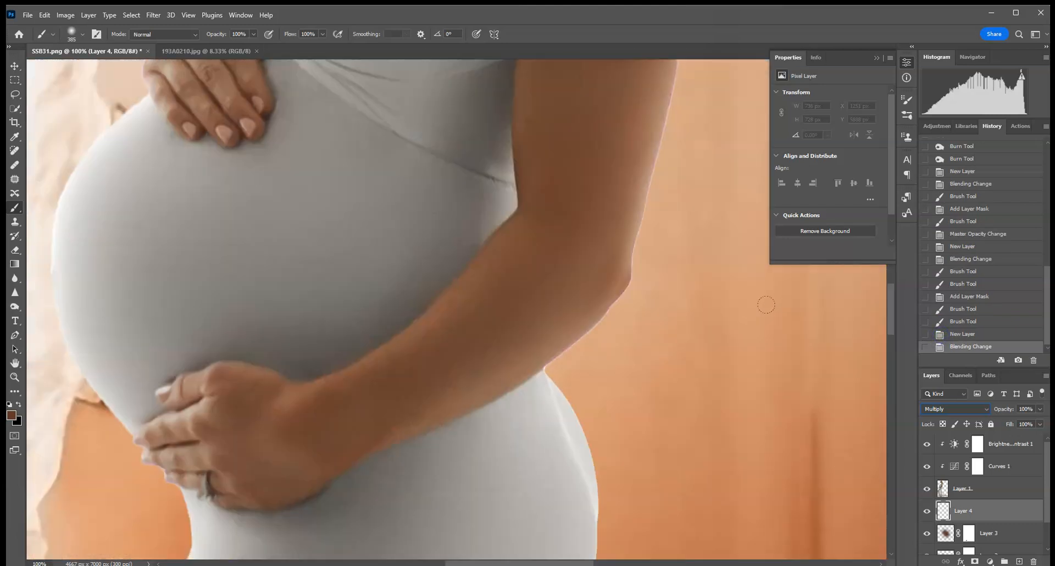
left_click_drag(678, 417, 443, 89)
left_click_drag(549, 372, 632, 106)
left_click_drag(538, 456, 620, 136)
left_click_drag(400, 309, 766, 276)
left_click_drag(407, 357, 107, 104)
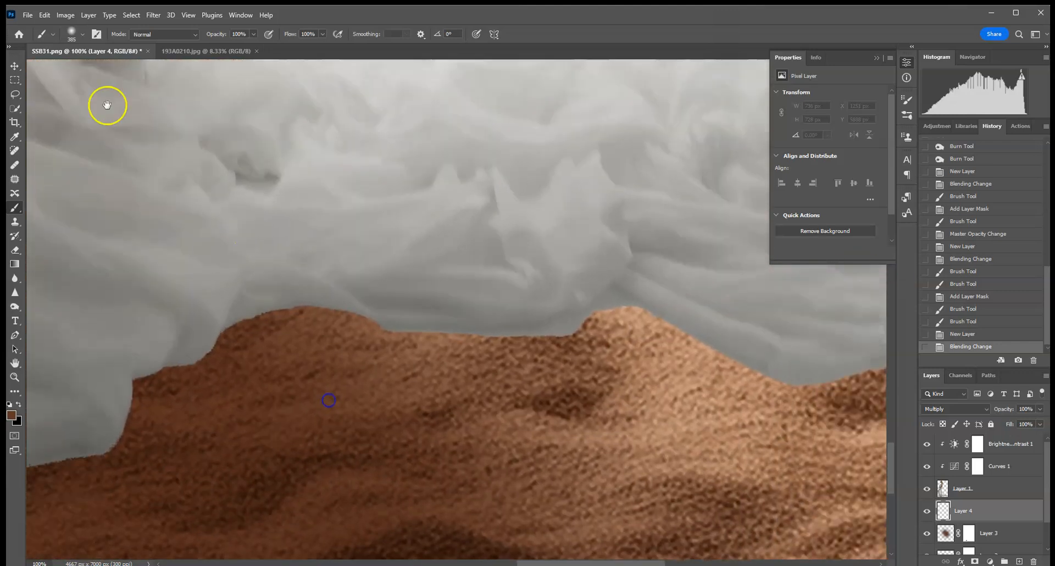
left_click(75, 43)
left_click_drag(104, 68, 94, 69)
Paint a thin brown contact shadow along the lower edge of the train on Layer 4, out to its tip
left_click(297, 283)
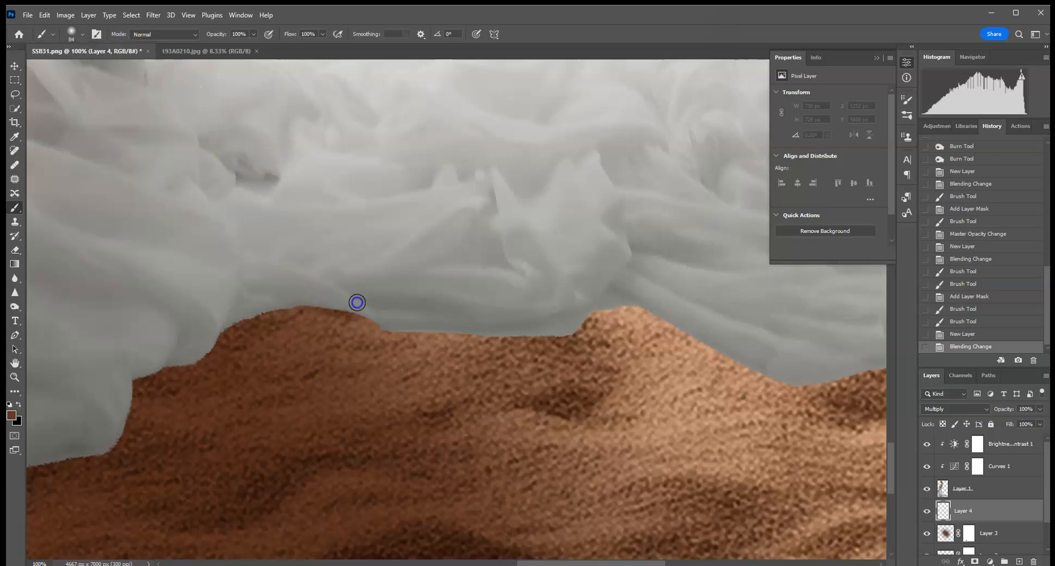
mouse_move(390, 299)
left_mouse_down()
mouse_move(427, 316)
mouse_move(533, 321)
mouse_move(582, 306)
mouse_move(572, 299)
mouse_move(679, 292)
mouse_move(538, 303)
mouse_move(629, 298)
mouse_move(712, 312)
mouse_move(599, 303)
mouse_move(750, 341)
mouse_move(685, 309)
mouse_move(776, 352)
left_mouse_up()
mouse_move(757, 314)
left_mouse_down()
mouse_move(434, 309)
mouse_move(397, 323)
left_mouse_up()
mouse_move(445, 356)
left_mouse_down()
mouse_move(509, 365)
mouse_move(625, 309)
left_mouse_up()
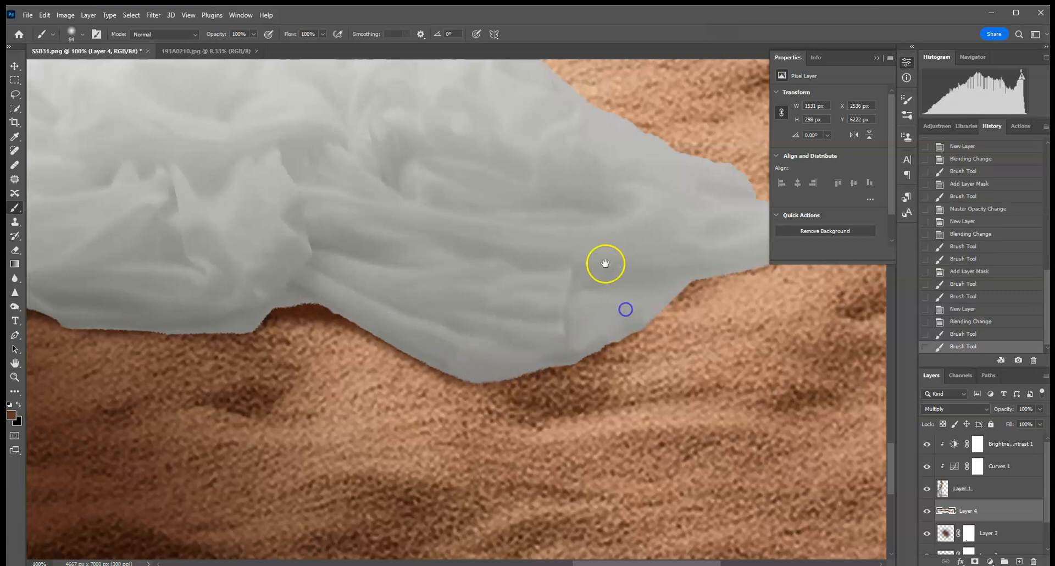
left_click_drag(605, 263, 401, 298)
mouse_move(430, 350)
left_mouse_down()
mouse_move(486, 304)
mouse_move(475, 312)
mouse_move(571, 282)
mouse_move(500, 298)
mouse_move(422, 346)
left_mouse_up()
left_click_drag(207, 306, 455, 305)
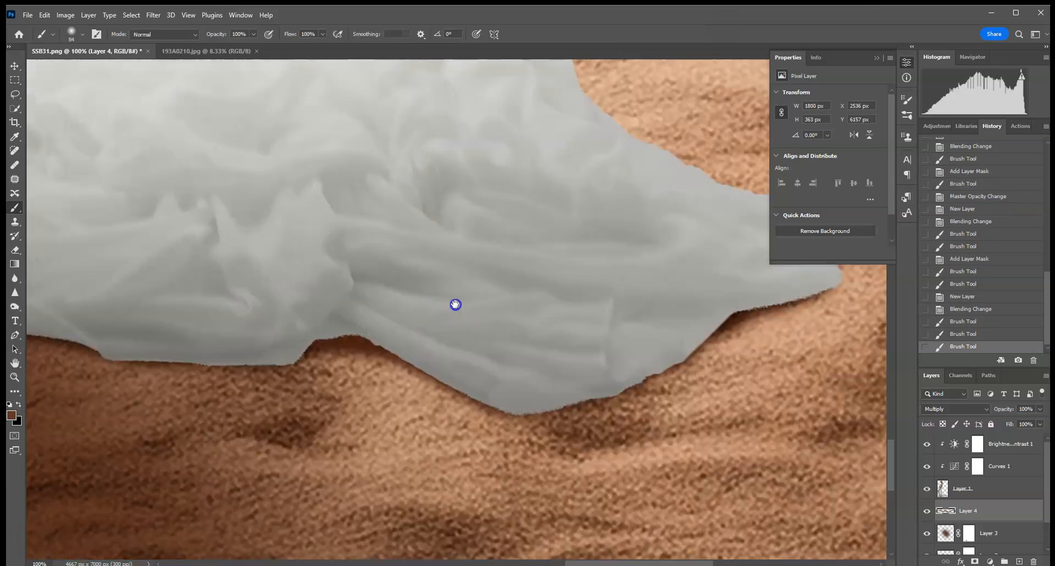
key("ctrl+0")
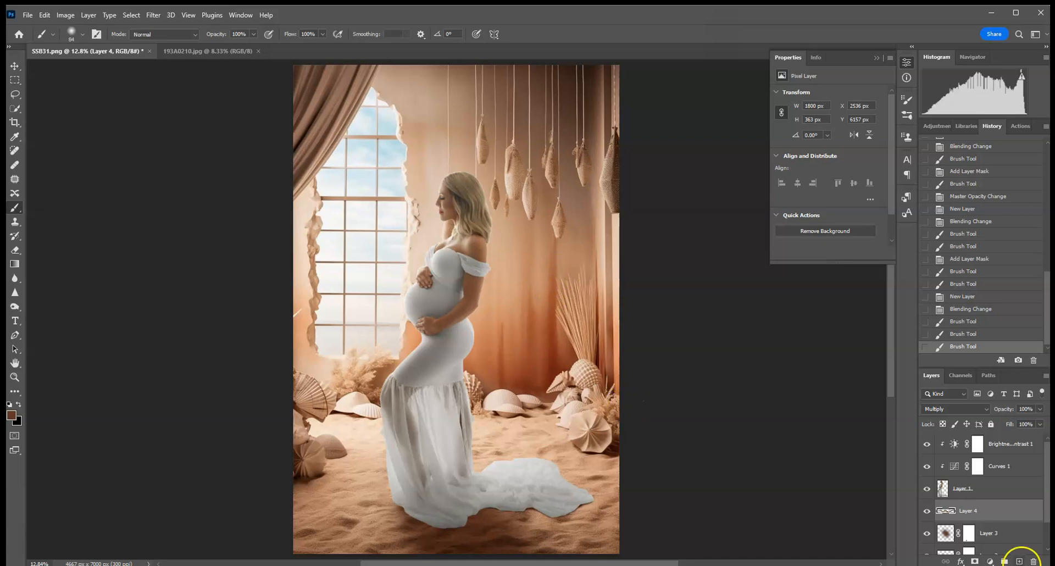
Create an empty layer above Layer 4 and set its blend mode to Multiply
left_click(1019, 561)
left_click(957, 409)
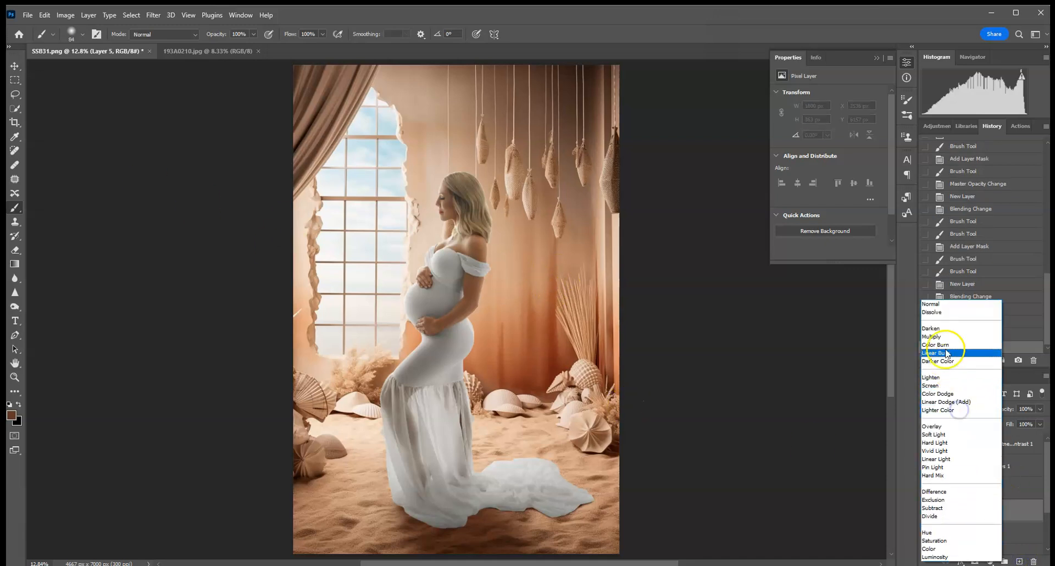
left_click(935, 337)
Set the brush to 199 px and 27% opacity for a softer shadow beneath the train
key("ctrl+1")
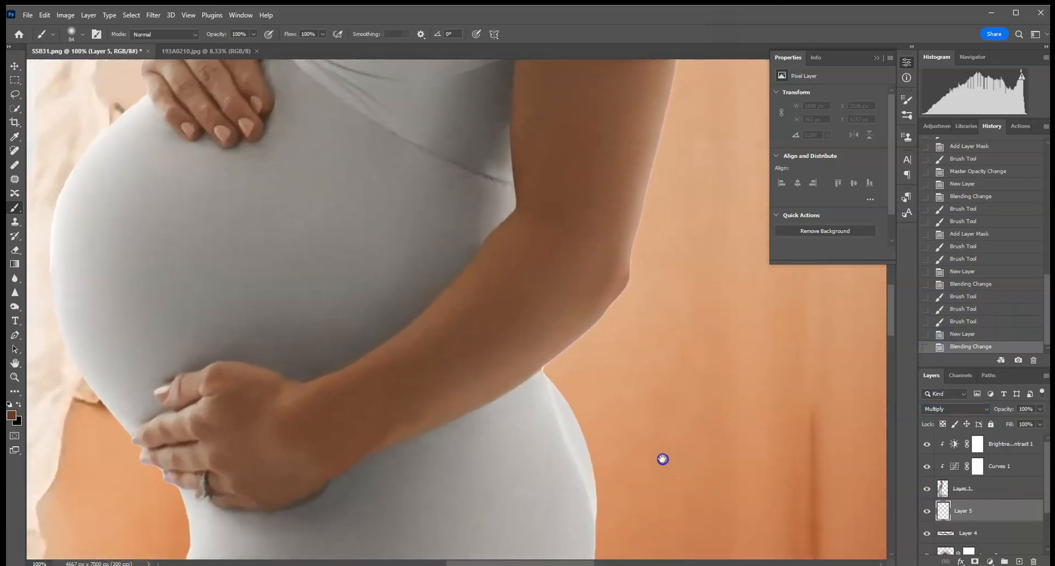
left_click_drag(663, 460, 542, 205)
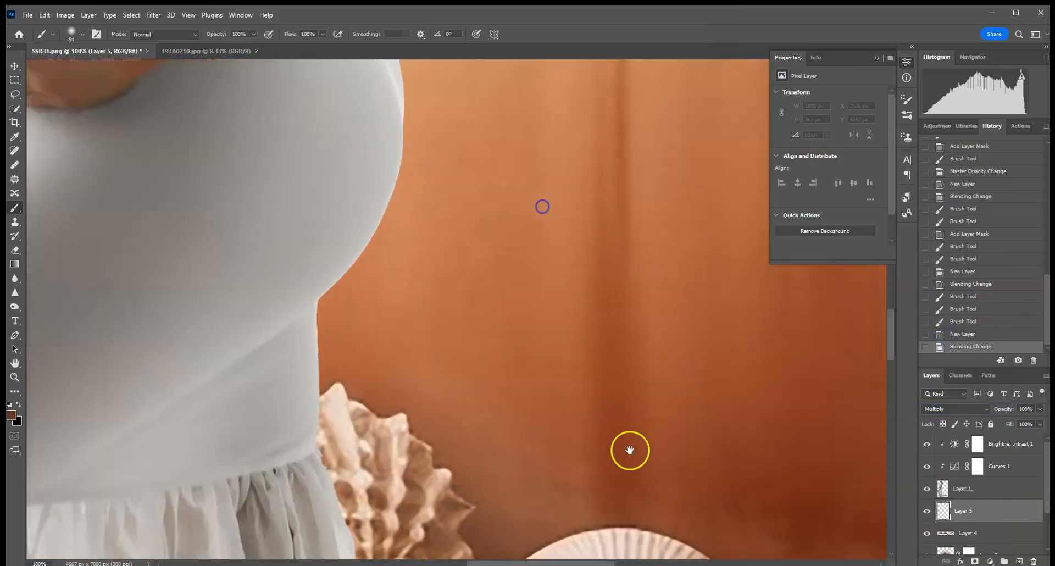
left_click_drag(629, 450, 617, 194)
left_click_drag(632, 385, 620, 180)
left_click_drag(560, 439, 509, 130)
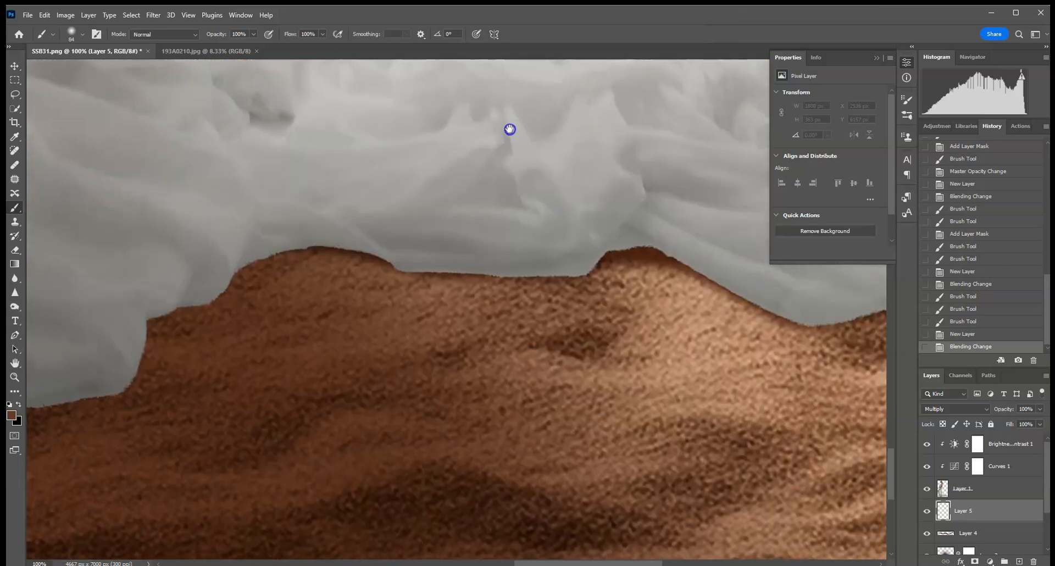
left_click_drag(572, 367, 443, 401)
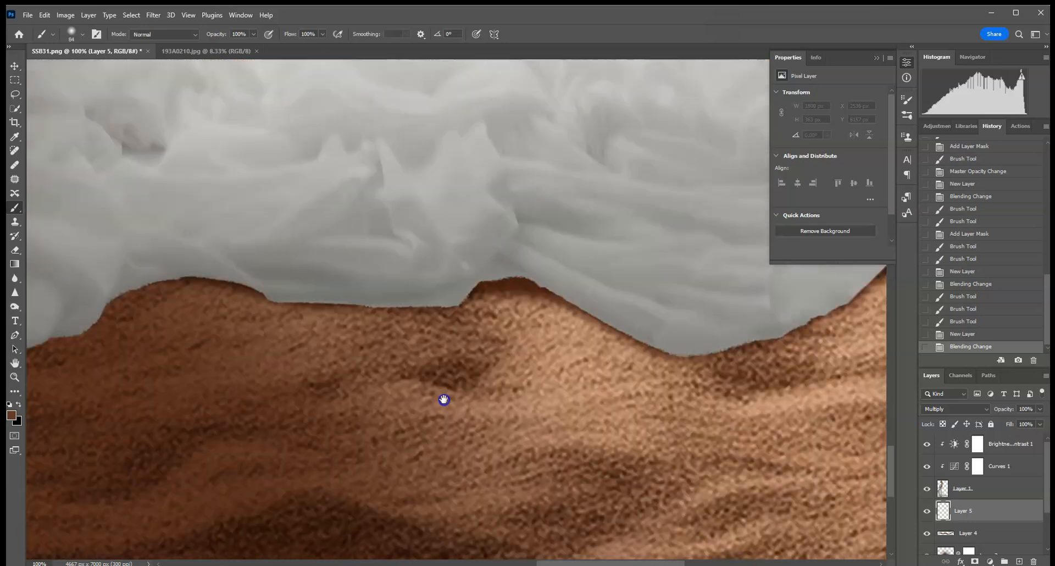
left_click(83, 35)
left_click(110, 67)
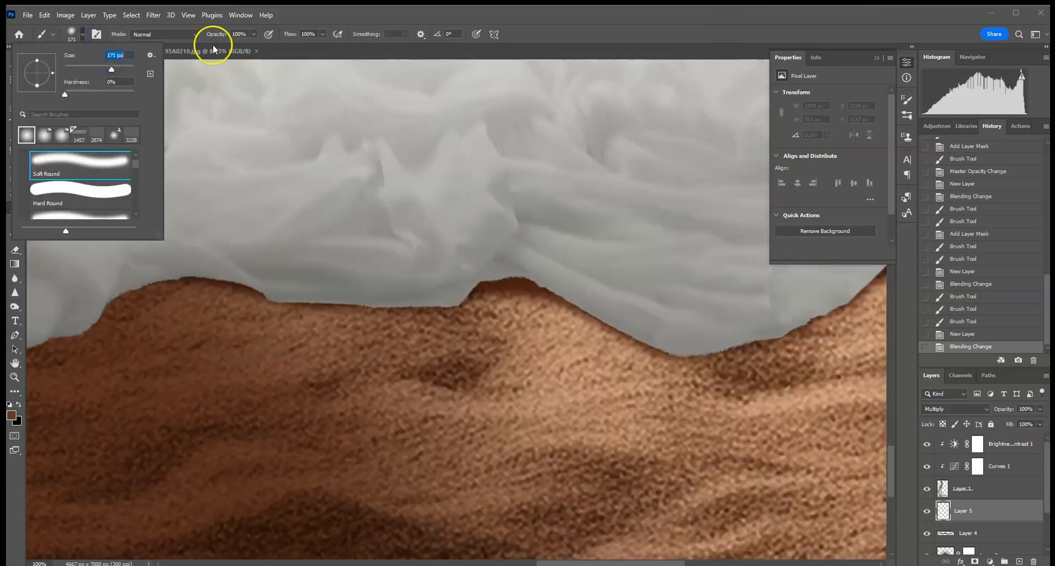
left_click(116, 67)
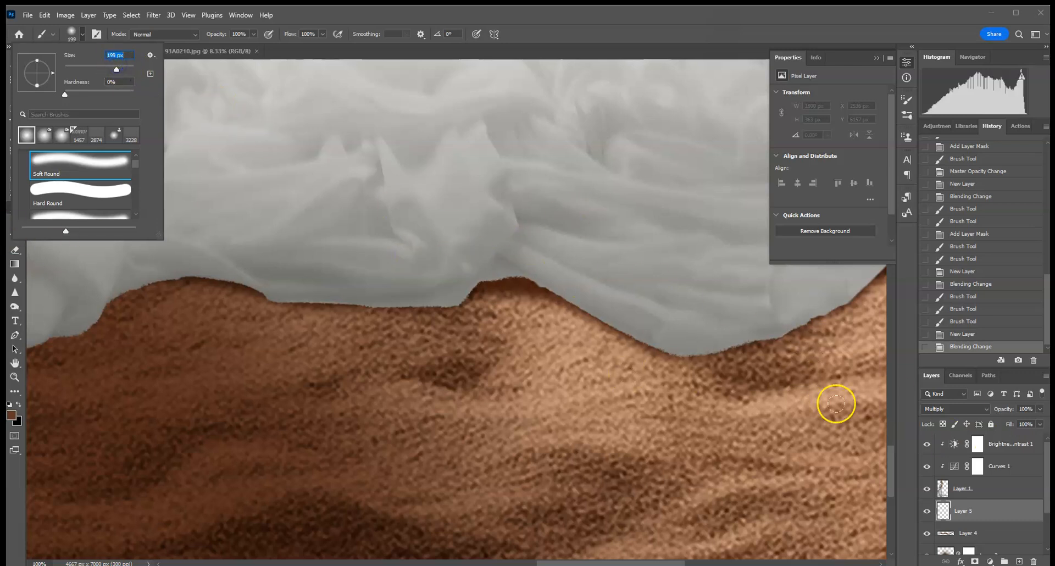
left_click(253, 34)
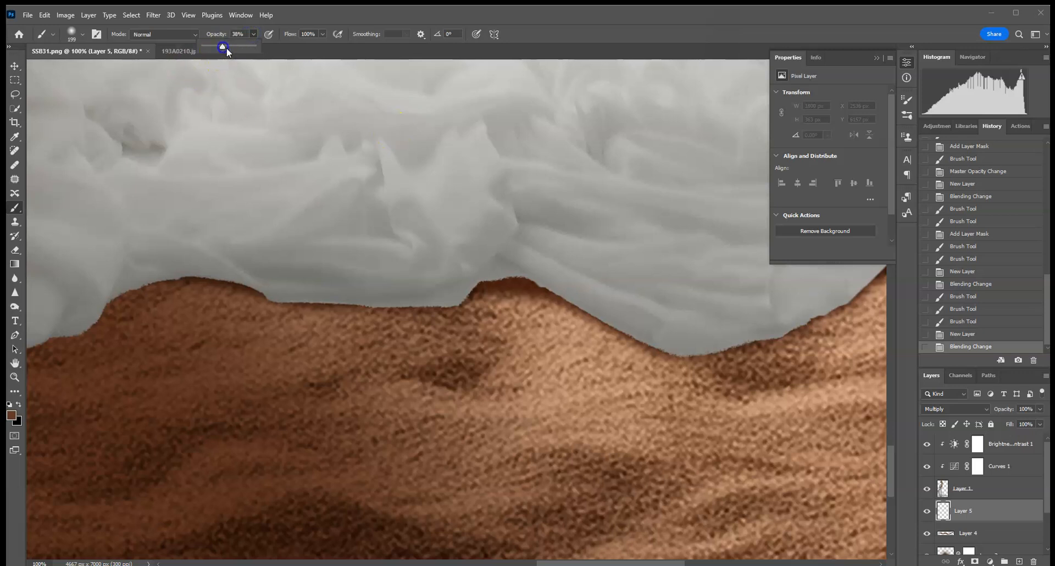
left_click_drag(218, 46, 217, 46)
Build up a wider, faint brown shadow on the sand along the train's lower edge on Layer 5
mouse_move(476, 279)
left_mouse_down()
mouse_move(563, 281)
mouse_move(619, 299)
mouse_move(498, 271)
left_mouse_up()
left_click_drag(498, 271, 706, 326)
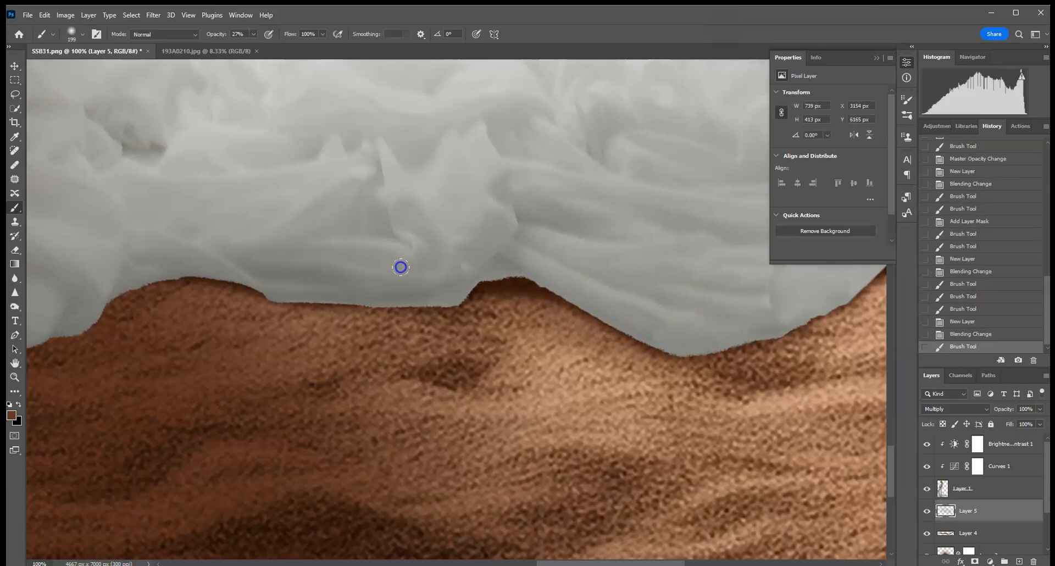
mouse_move(82, 259)
left_mouse_down()
mouse_move(63, 286)
mouse_move(31, 294)
left_mouse_up()
left_click_drag(229, 257, 251, 258)
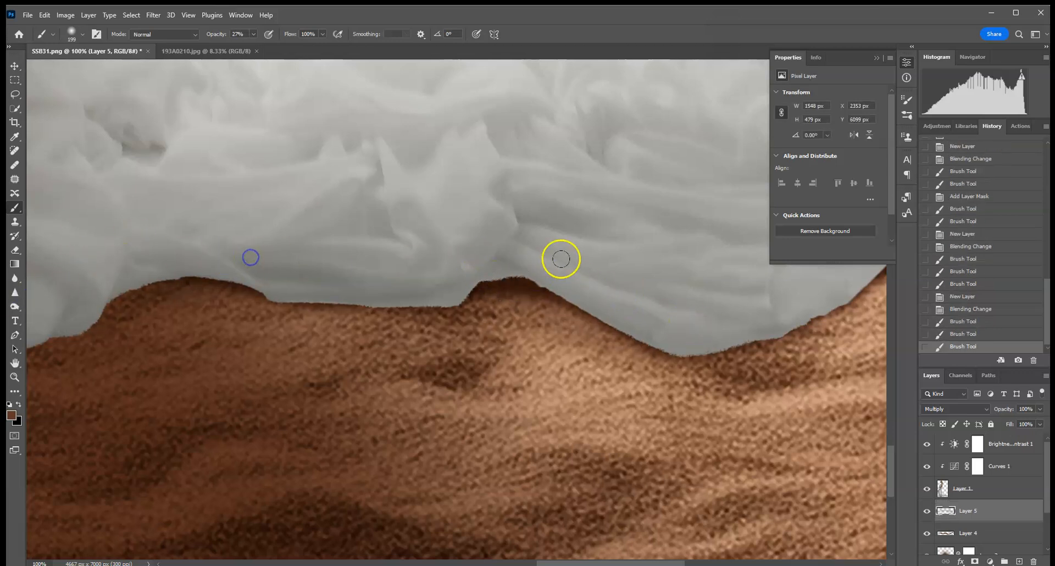
left_click_drag(561, 259, 363, 256)
left_click(578, 277)
left_click_drag(692, 269, 628, 269)
left_click(528, 278)
left_click(342, 244)
left_click(323, 245)
left_click_drag(348, 279, 720, 302)
left_click(502, 295)
left_click_drag(502, 296, 484, 295)
left_click_drag(325, 273, 660, 269)
left_click(456, 380)
left_click(483, 369)
key("ctrl+0")
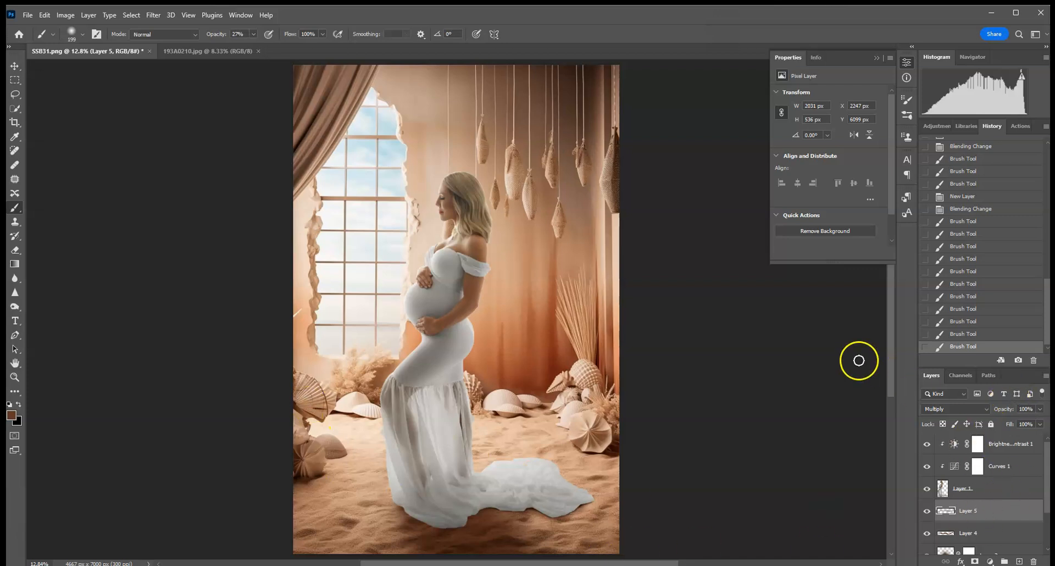
Add a layer mask to the woman's Layer 1 and set the black brush to 12 px and 100% opacity
left_click(961, 491)
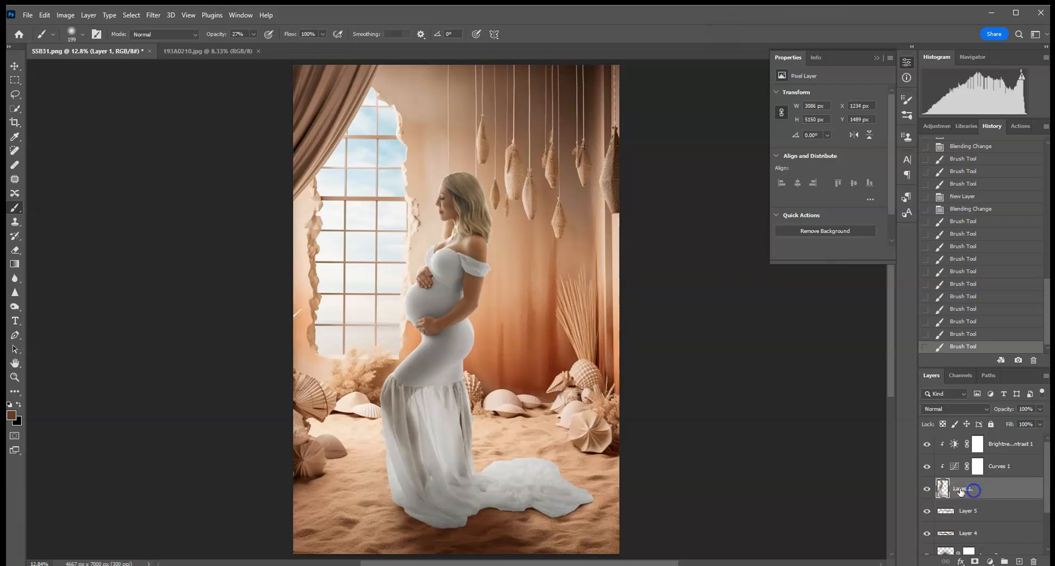
left_click(975, 561)
key("ctrl+1")
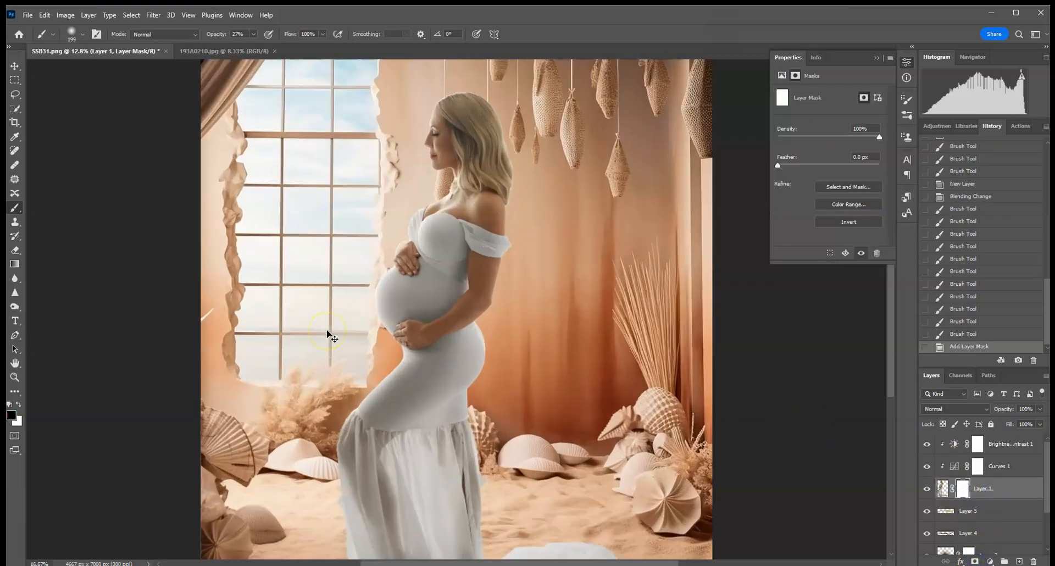
key("ctrl+plus")
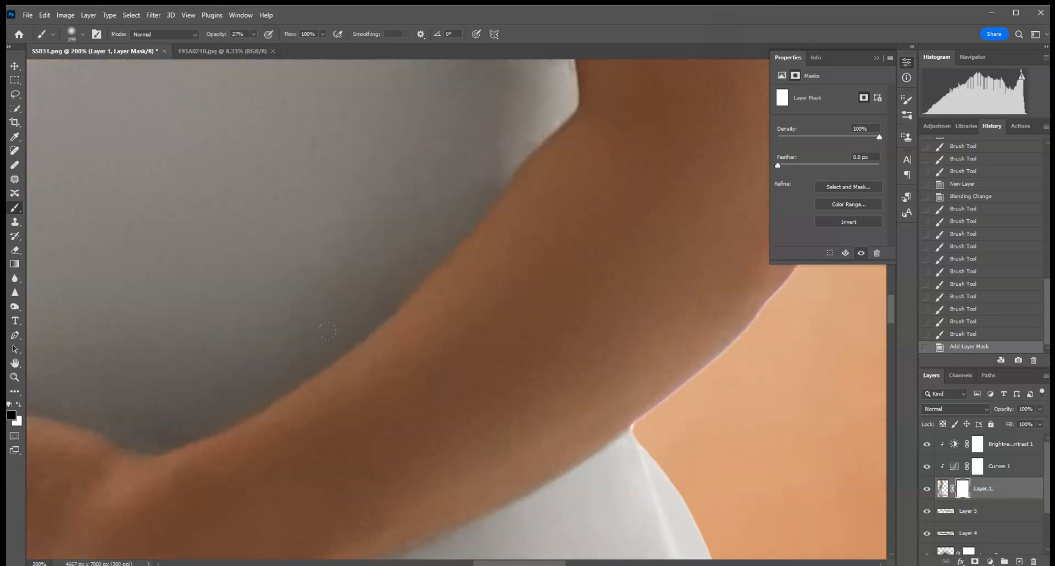
left_click_drag(433, 315, 183, 424)
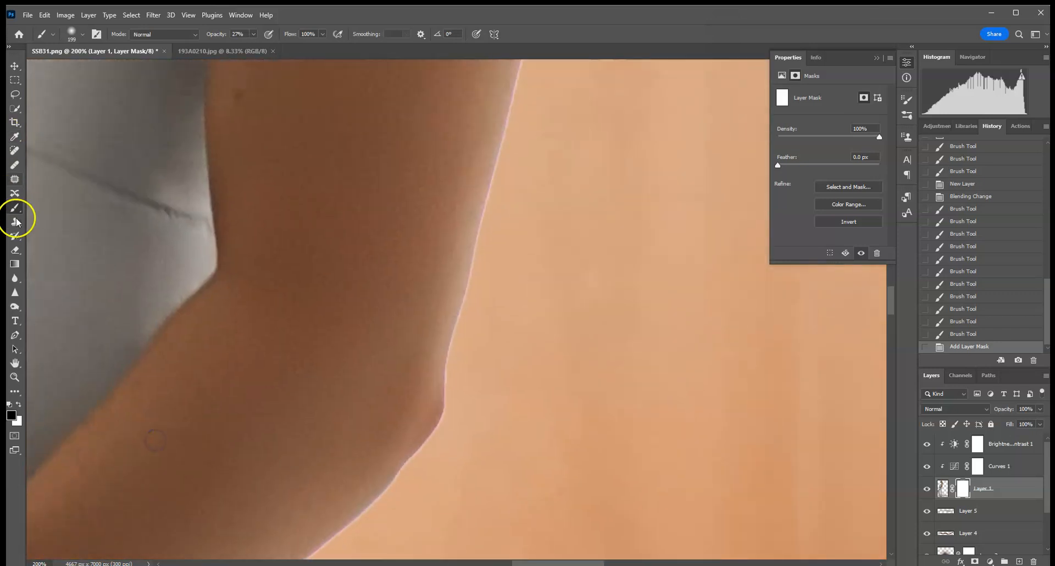
left_click(82, 34)
left_click_drag(78, 68, 73, 69)
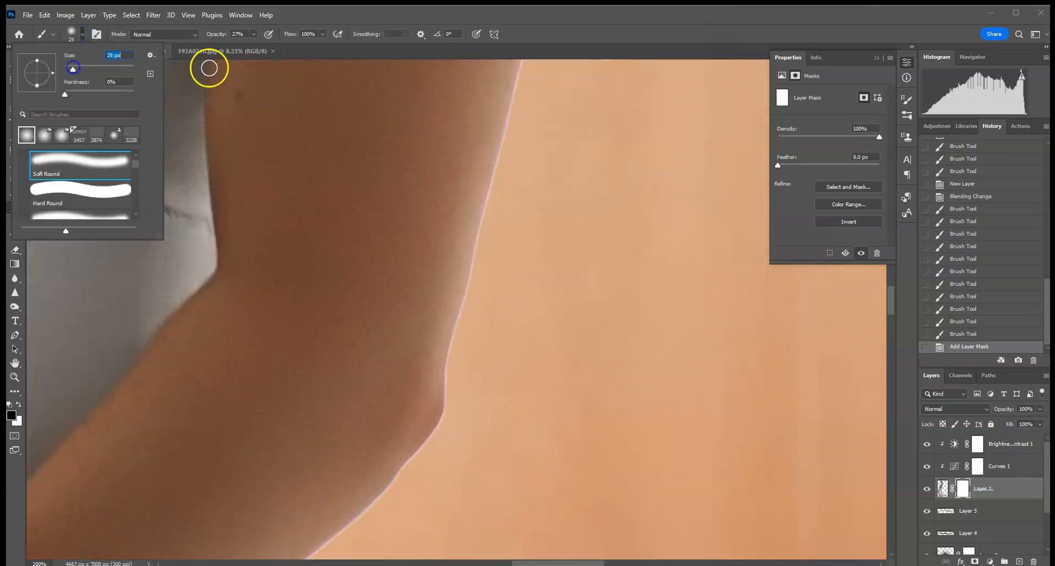
left_click(253, 34)
left_click_drag(251, 47, 347, 48)
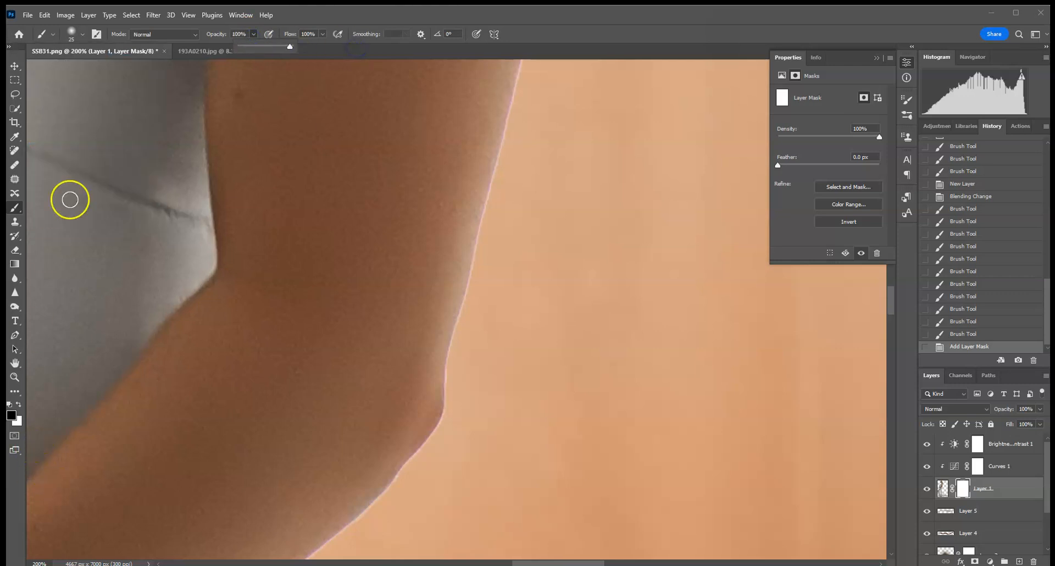
left_click(83, 34)
left_click_drag(71, 67, 69, 67)
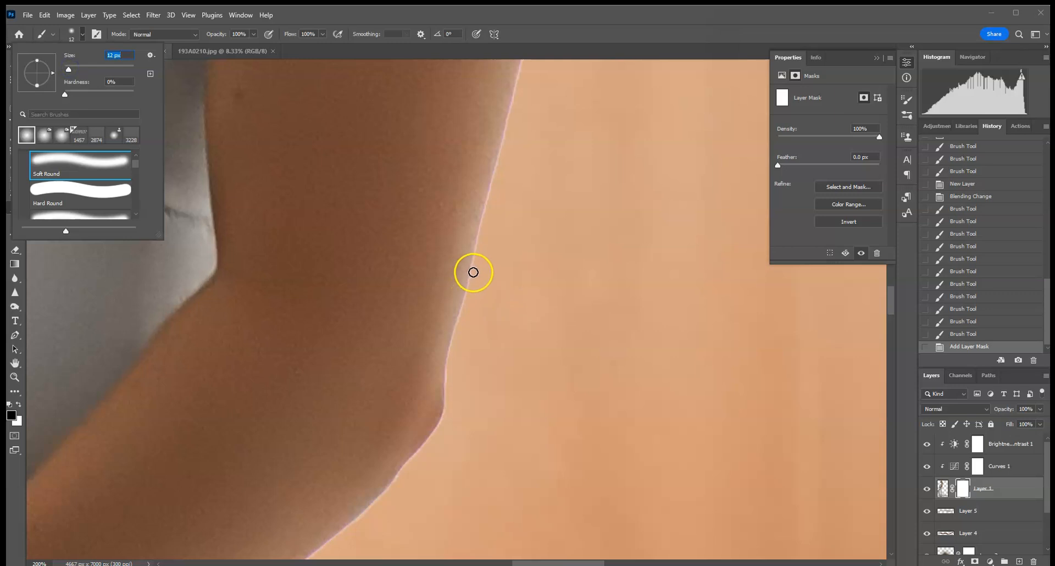
Mask out the light fringe along the outer arm from the sleeve to the elbow and under the forearm
left_click(473, 276)
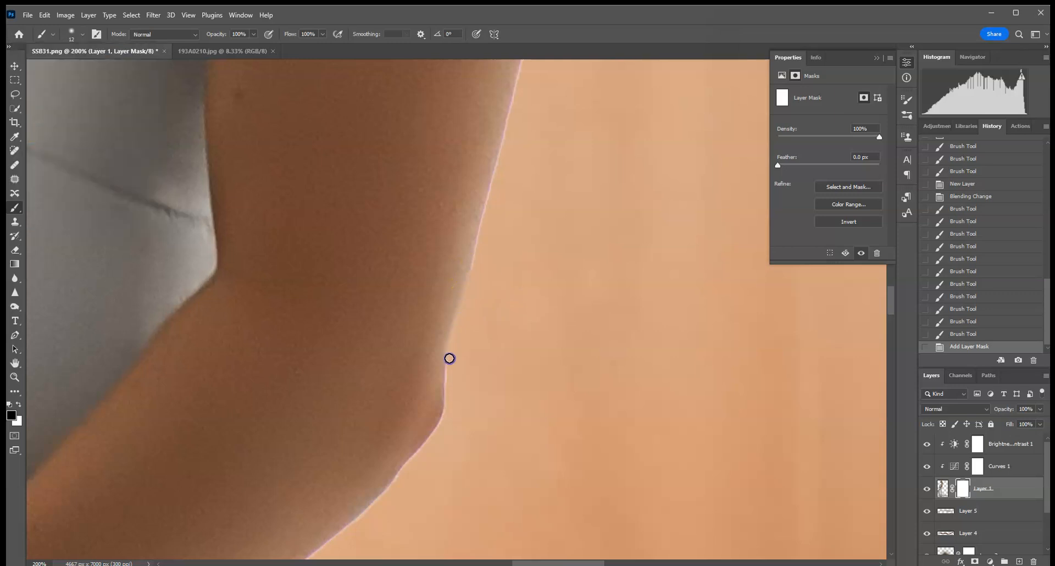
left_click_drag(449, 420, 447, 431)
left_click_drag(551, 126, 504, 352)
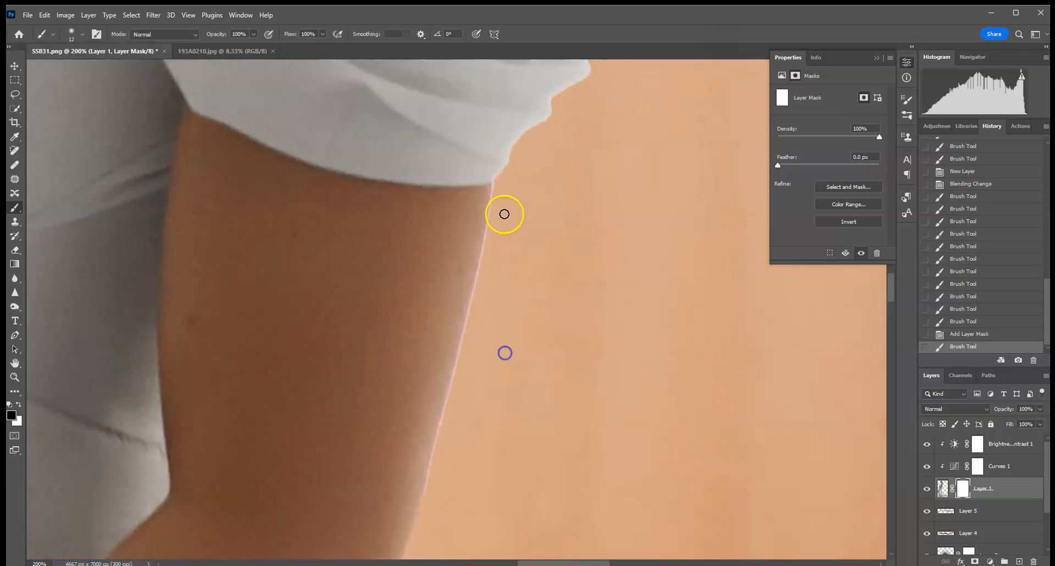
left_click_drag(496, 182, 493, 198)
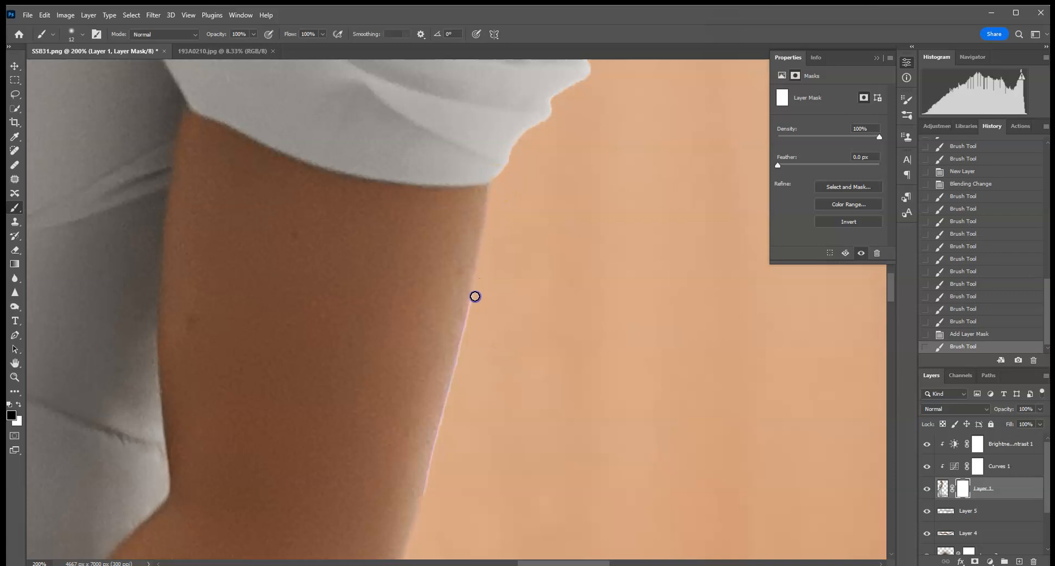
mouse_move(430, 478)
left_mouse_down()
mouse_move(427, 516)
mouse_move(578, 34)
left_mouse_up()
left_click_drag(485, 369, 504, 319)
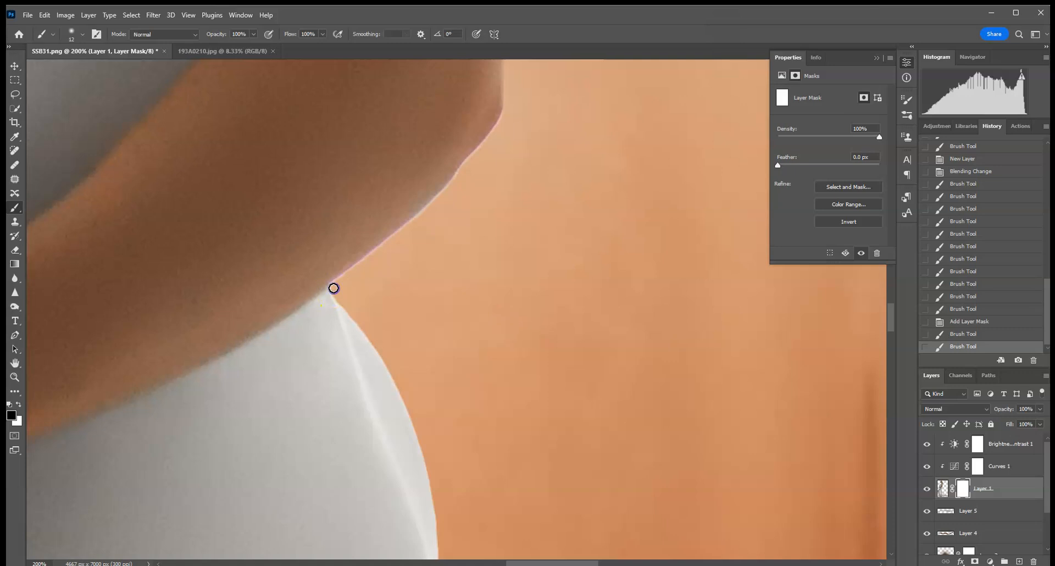
mouse_move(413, 233)
left_mouse_down()
mouse_move(506, 143)
mouse_move(511, 113)
left_mouse_up()
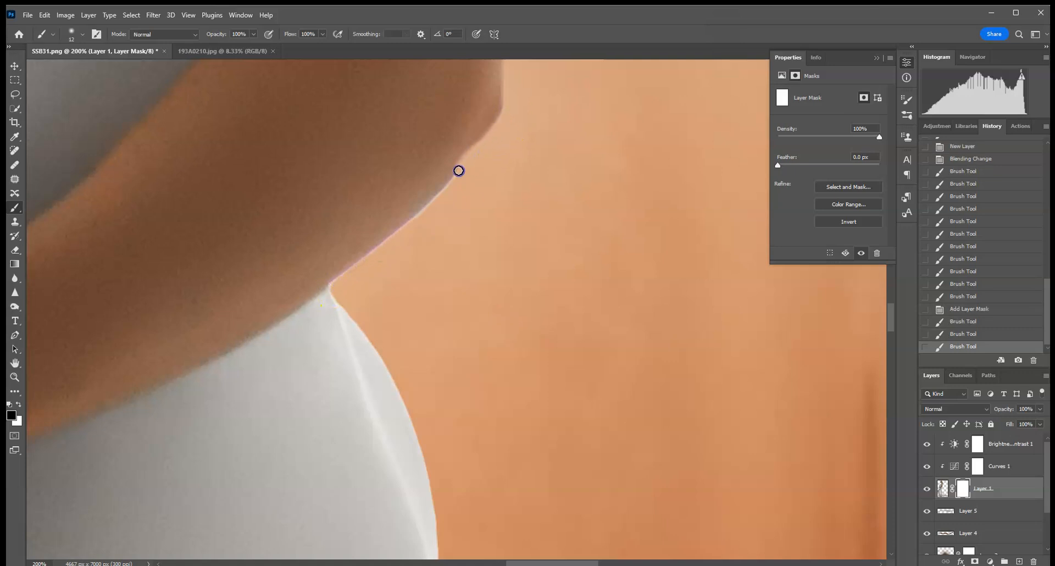
mouse_move(377, 261)
left_mouse_down()
mouse_move(332, 288)
mouse_move(349, 273)
left_mouse_up()
Mask out the light fringe along the back edge of the dress from below the elbow down the skirt
key("space")
left_click_drag(445, 484, 471, 99)
left_click_drag(549, 462, 584, 200)
left_click_drag(429, 495, 585, 110)
left_click_drag(585, 317, 227, 85)
left_click_drag(387, 186, 544, 445)
left_click_drag(389, 111, 412, 210)
left_click_drag(316, 278, 320, 309)
mouse_move(358, 391)
left_mouse_down()
mouse_move(385, 434)
mouse_move(409, 190)
mouse_move(481, 375)
left_mouse_up()
left_click(364, 386)
left_click_drag(416, 97, 408, 122)
left_click_drag(398, 78, 399, 67)
left_click_drag(421, 112, 464, 283)
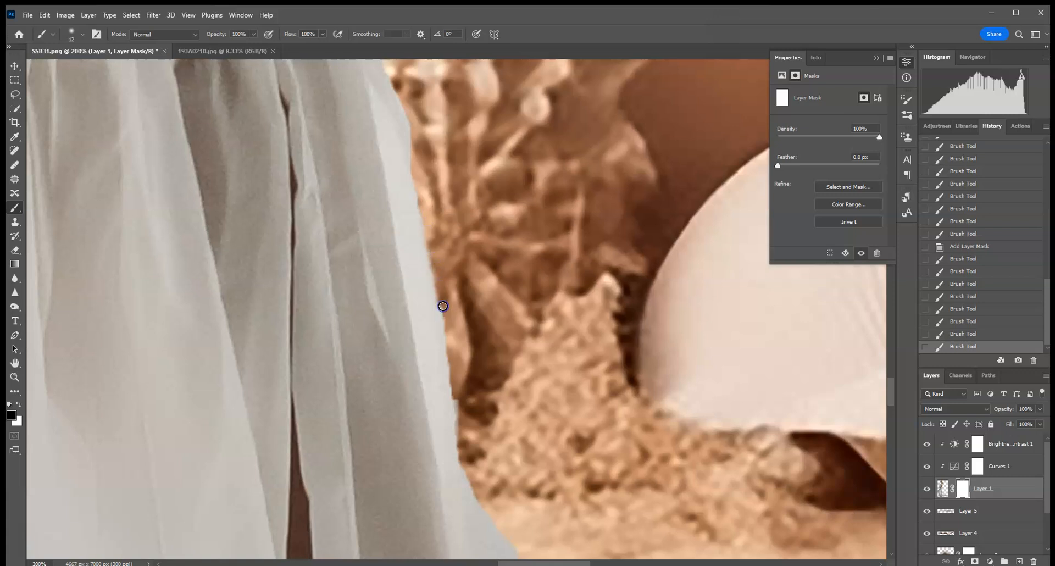
Mask out the remaining fringe on the back edge of the skirt where it meets the open sand
scroll(507, 425, "down", 5)
left_click_drag(405, 104, 421, 313)
mouse_move(439, 388)
left_mouse_down()
mouse_move(428, 323)
mouse_move(454, 316)
left_mouse_up()
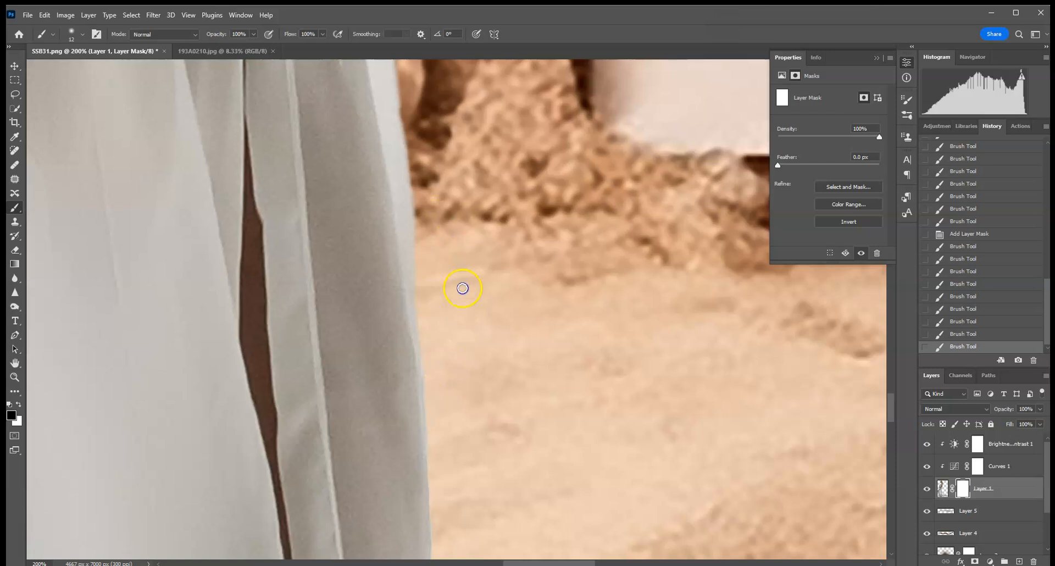
Smooth the ragged lower edge of the train against the sand by masking its raised and drooping folds
left_click_drag(553, 464, 517, 220)
left_click_drag(594, 462, 570, 197)
mouse_move(616, 440)
left_mouse_down()
mouse_move(460, 285)
mouse_move(368, 323)
mouse_move(101, 397)
mouse_move(361, 344)
mouse_move(204, 380)
mouse_move(372, 163)
mouse_move(130, 158)
mouse_move(422, 263)
left_mouse_up()
left_click(519, 250)
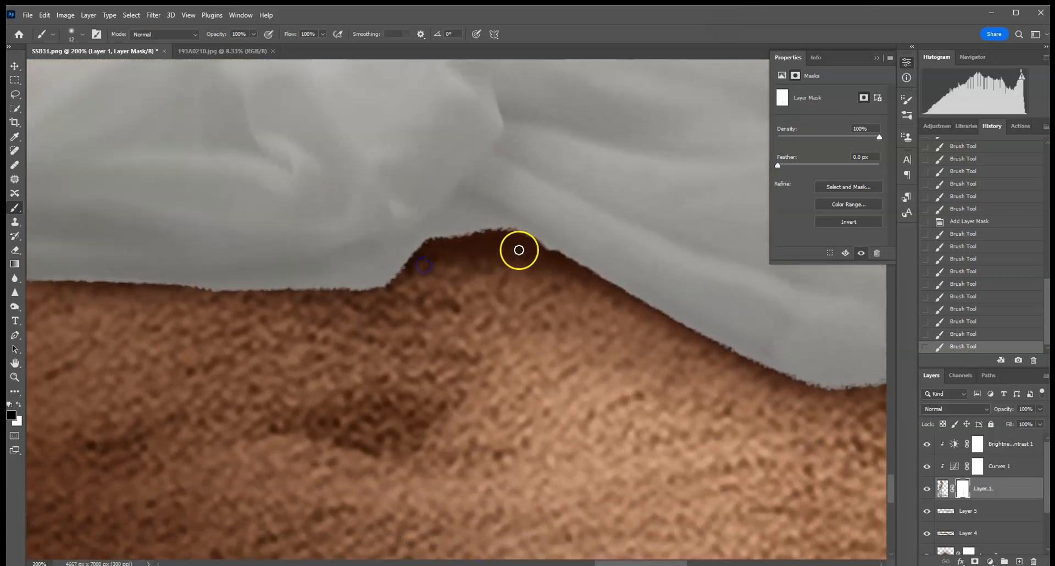
left_click_drag(735, 355, 845, 396)
left_click_drag(711, 306, 200, 222)
left_click_drag(141, 257, 237, 288)
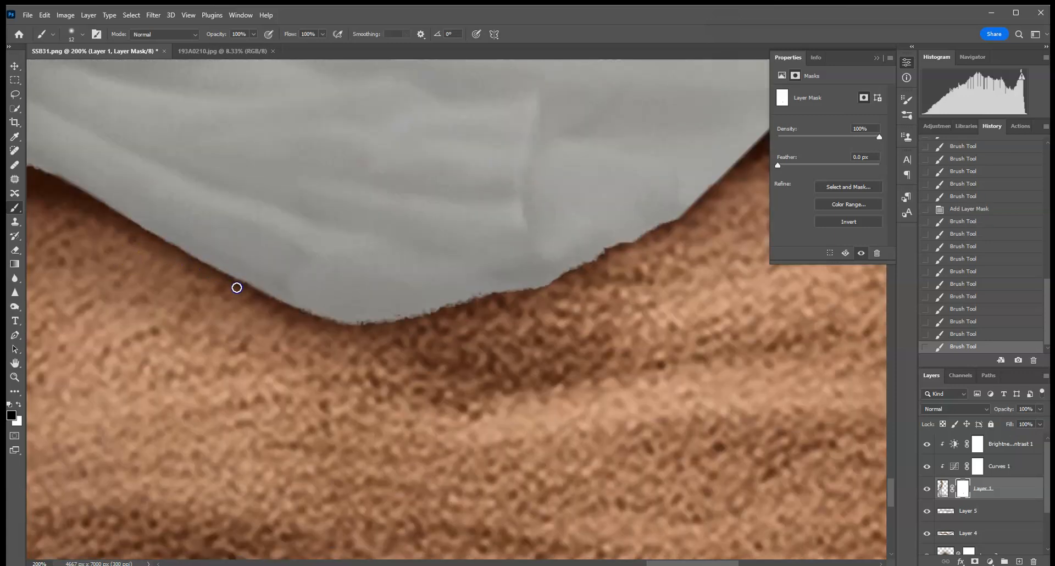
left_click_drag(416, 325, 377, 321)
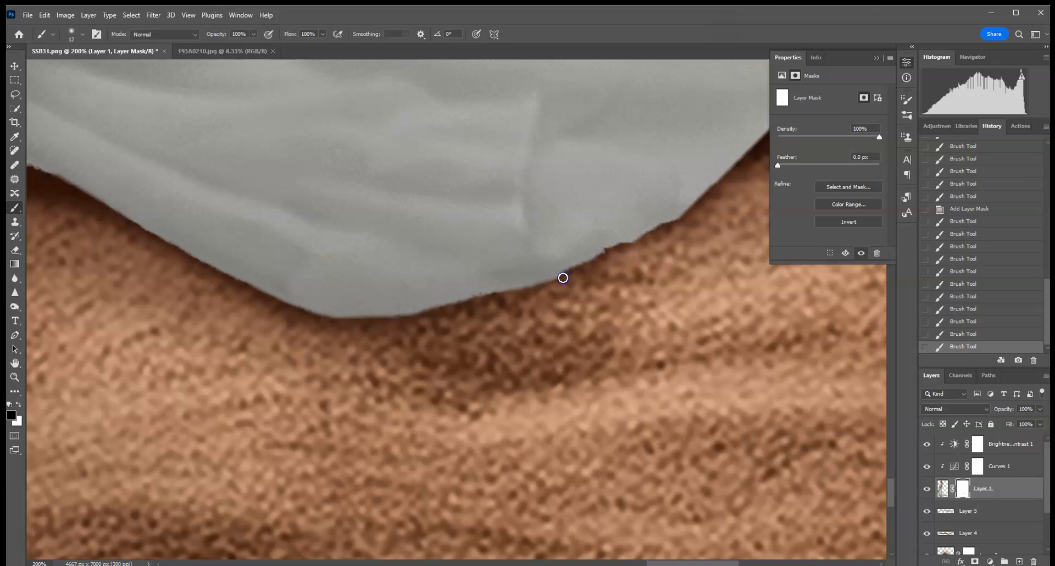
left_click_drag(476, 300, 426, 313)
Mask out the rough edge around the pointed tip of the train and along its underside
left_click_drag(561, 229, 199, 355)
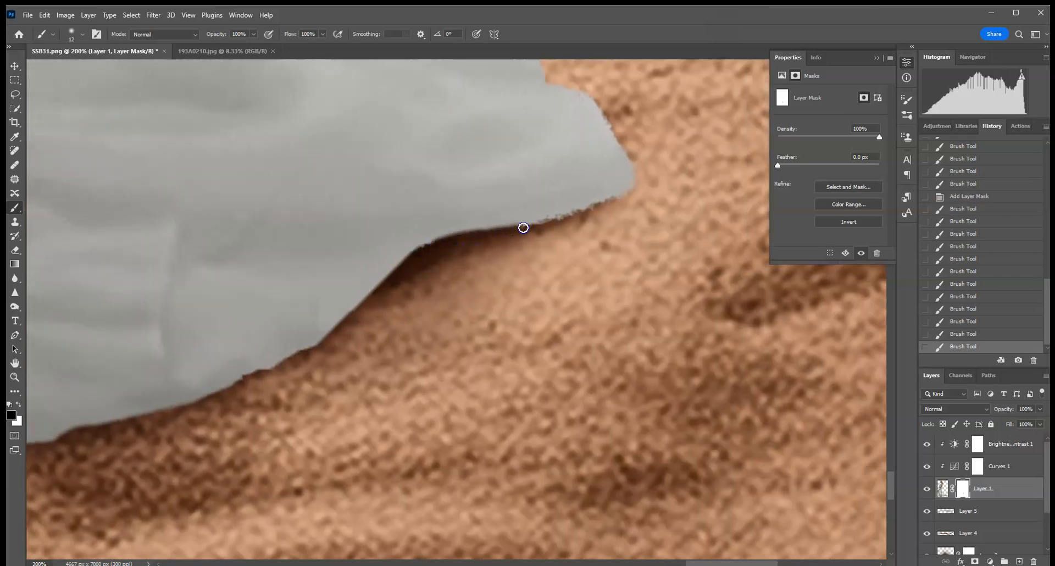
mouse_move(638, 190)
left_mouse_down()
mouse_move(582, 238)
mouse_move(440, 245)
left_mouse_up()
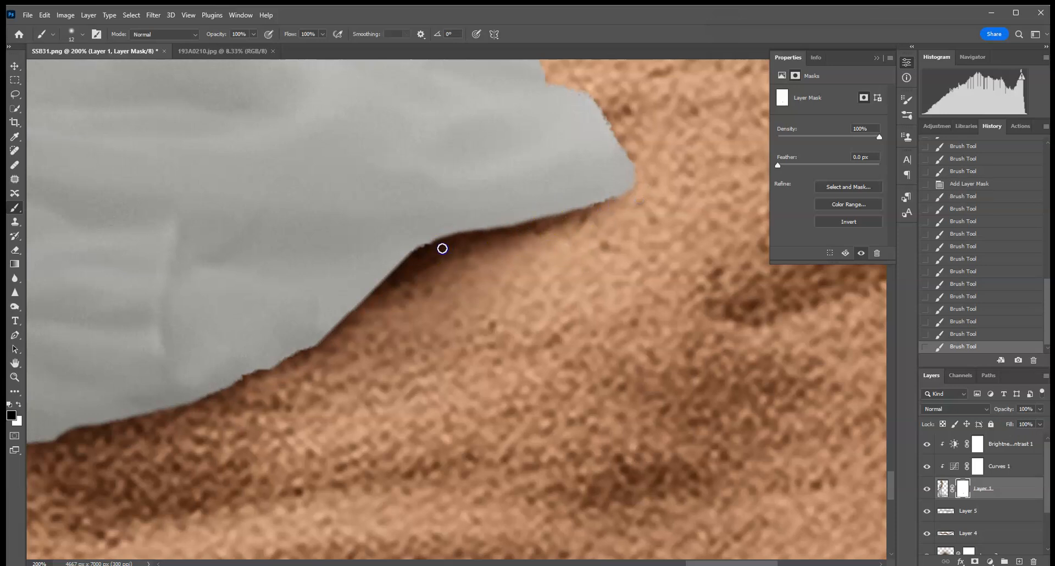
left_click_drag(588, 146, 541, 233)
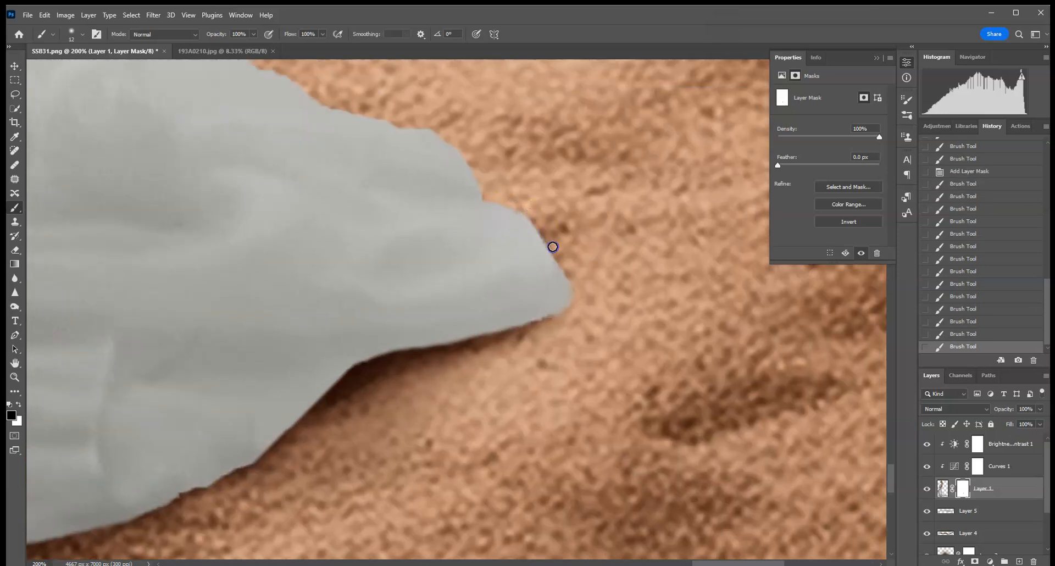
left_click_drag(517, 339, 236, 467)
Mask out the leftover grey bulge and fringe on the skirt's front edge beside the sand
left_click_drag(231, 470, 667, 357)
left_click_drag(82, 325, 825, 363)
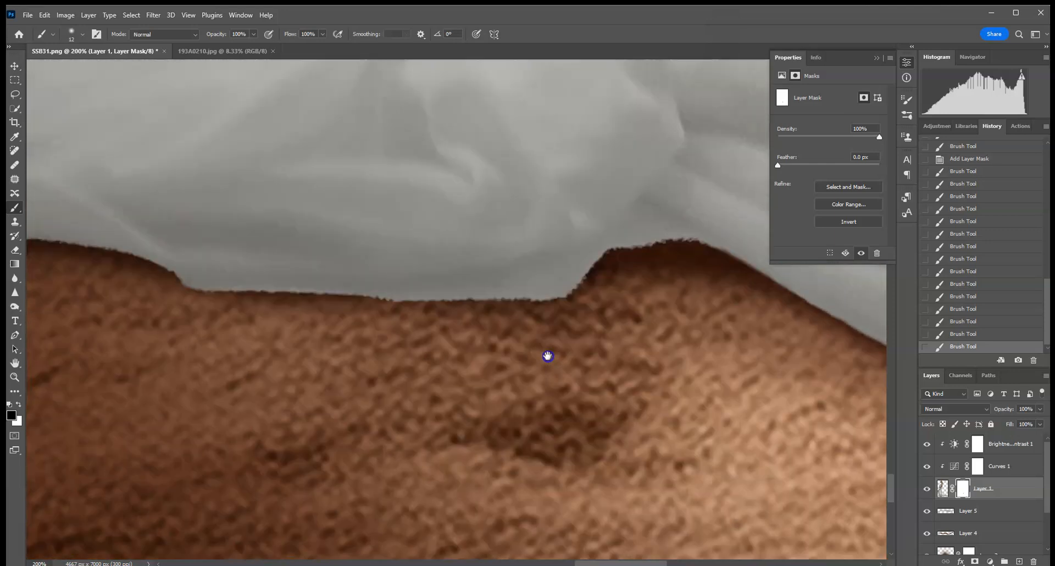
left_click_drag(278, 297, 611, 334)
mouse_move(201, 279)
left_mouse_down()
mouse_move(663, 276)
mouse_move(497, 333)
mouse_move(358, 342)
left_mouse_up()
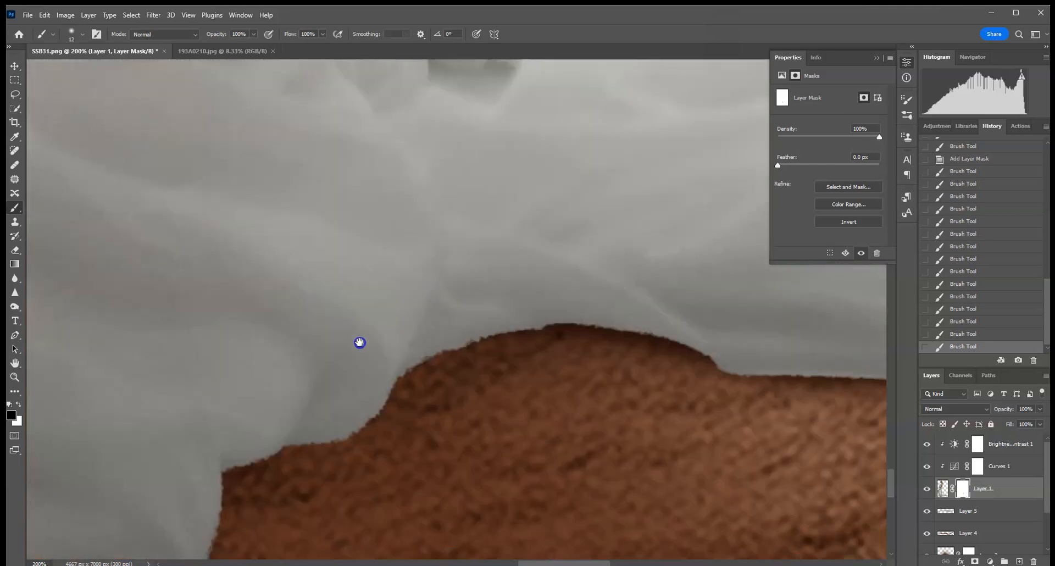
left_click_drag(239, 349, 568, 148)
left_click_drag(310, 339, 476, 403)
left_click_drag(483, 364, 421, 167)
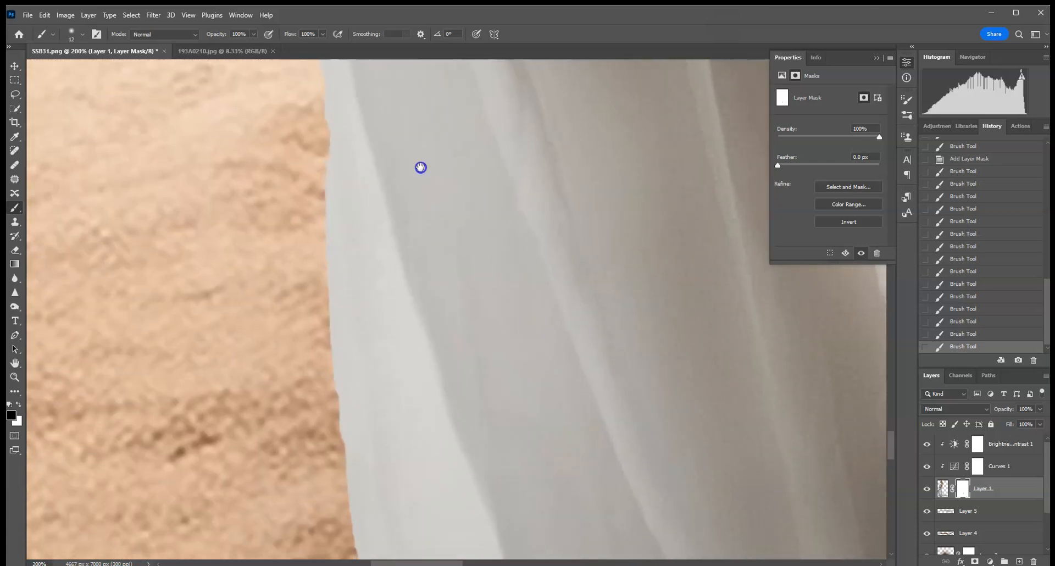
left_click(342, 449)
left_click_drag(360, 162, 375, 360)
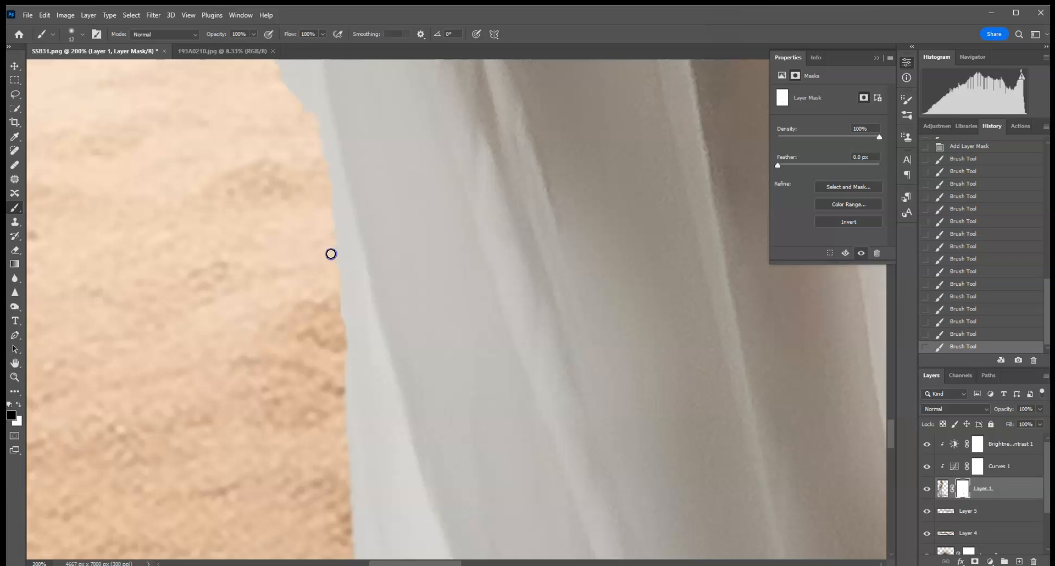
left_click_drag(363, 160, 339, 328)
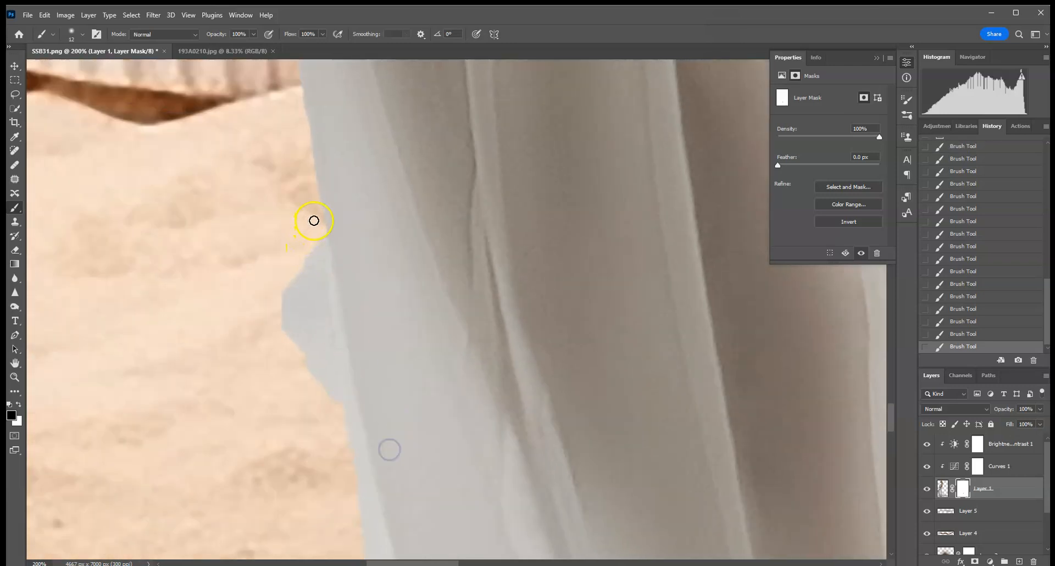
mouse_move(323, 290)
left_mouse_down()
mouse_move(338, 423)
mouse_move(293, 183)
left_mouse_up()
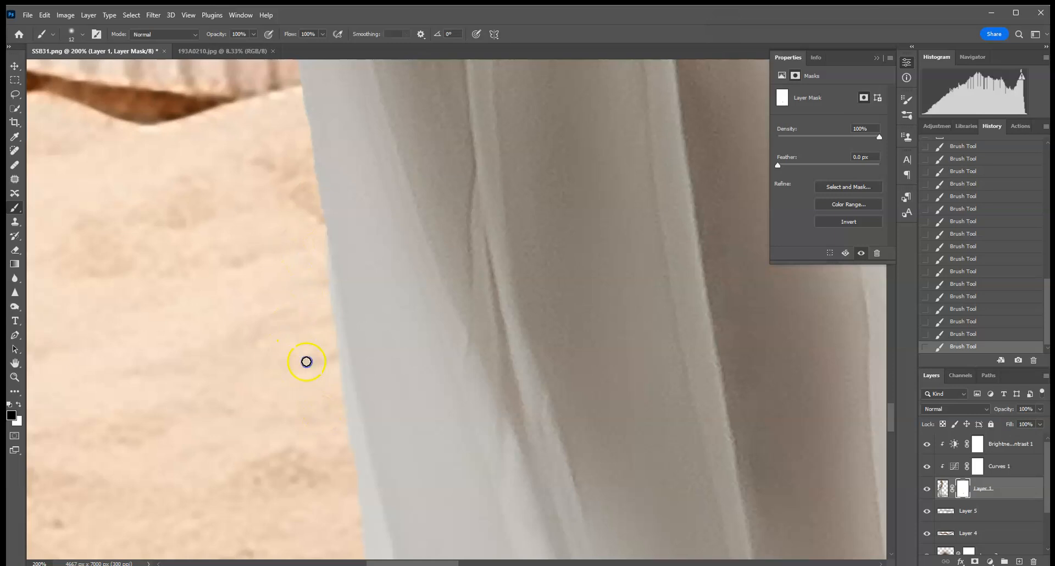
Mask out the fringe along the front of the gathered skirt and up to the fingertips under the belly
scroll(334, 401, "up", 10)
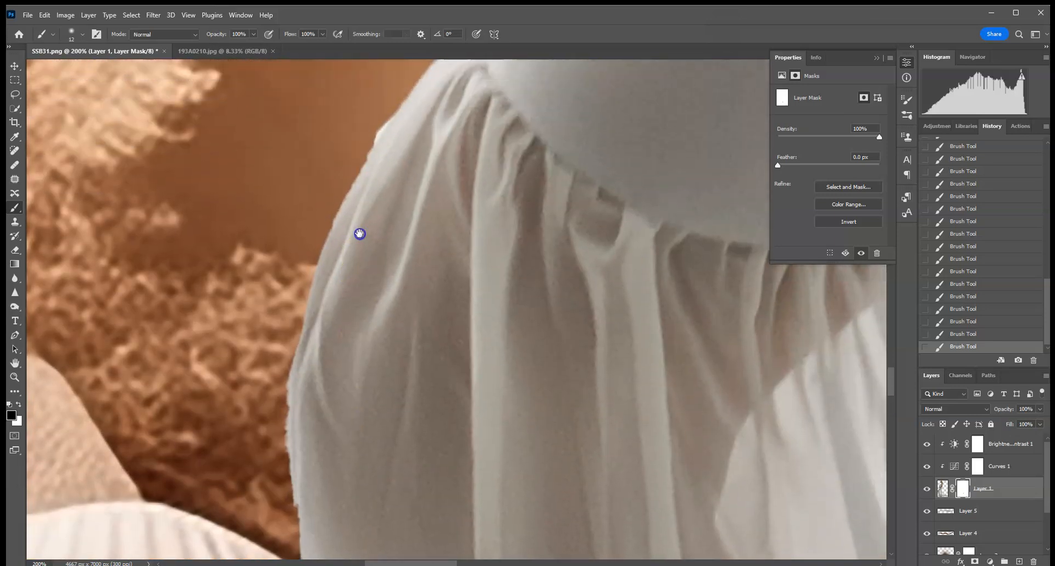
left_click(295, 393)
left_click_drag(295, 393, 292, 517)
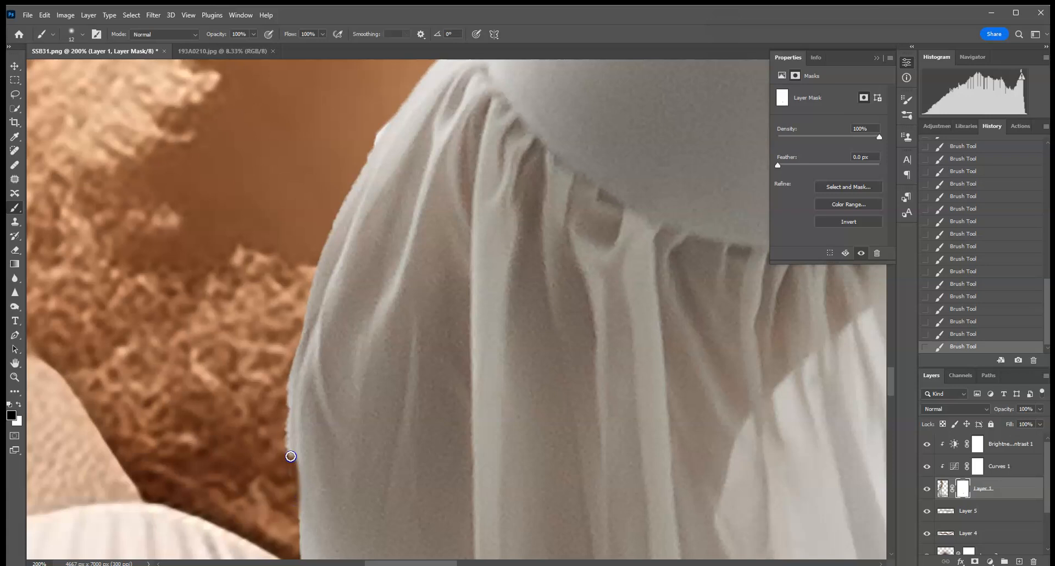
left_click_drag(364, 371, 359, 400)
left_click_drag(449, 185, 439, 203)
left_click_drag(459, 289, 308, 512)
left_click_drag(616, 93, 407, 423)
left_click_drag(605, 113, 502, 252)
left_click_drag(402, 252, 378, 235)
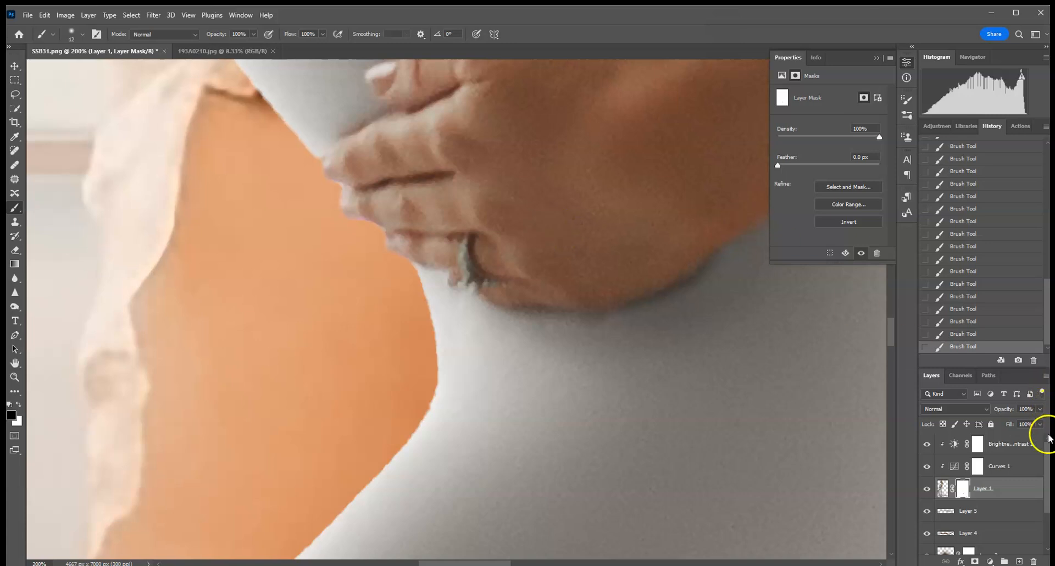
Add a new layer clipped to the woman's Layer 1 and set its blend mode to Color
left_click(1019, 561)
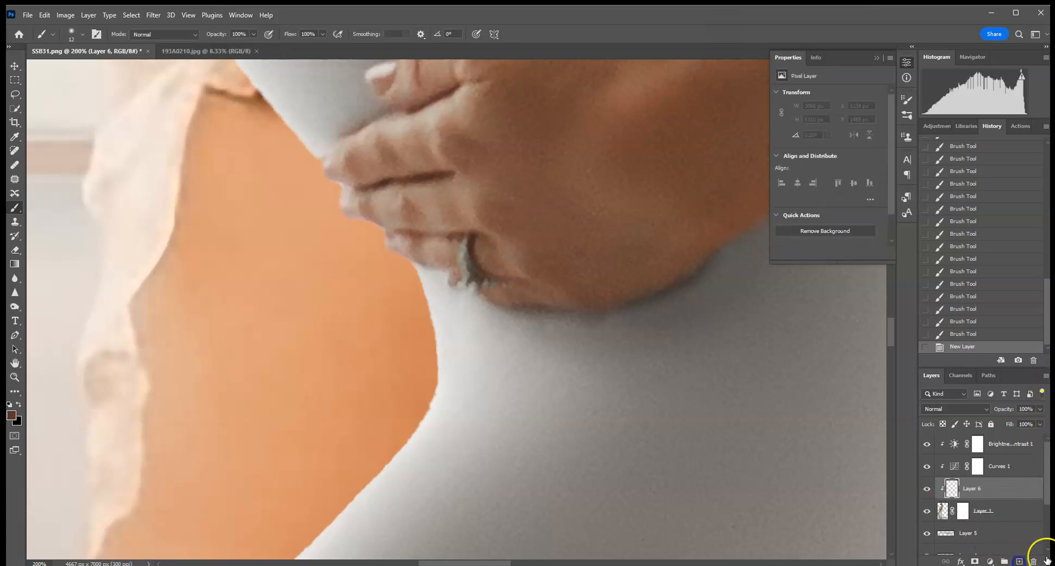
left_click(986, 408)
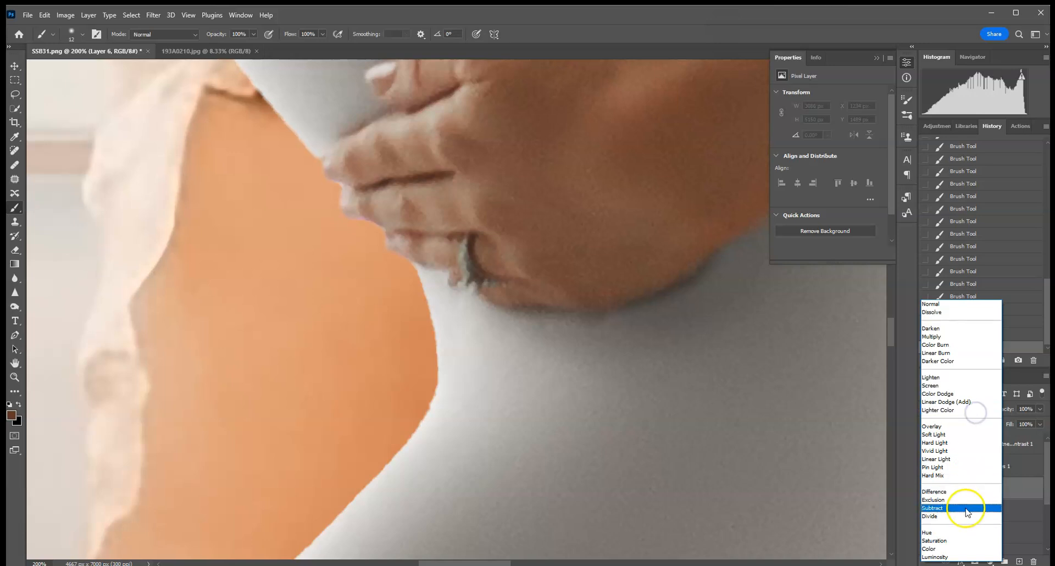
left_click(1038, 489)
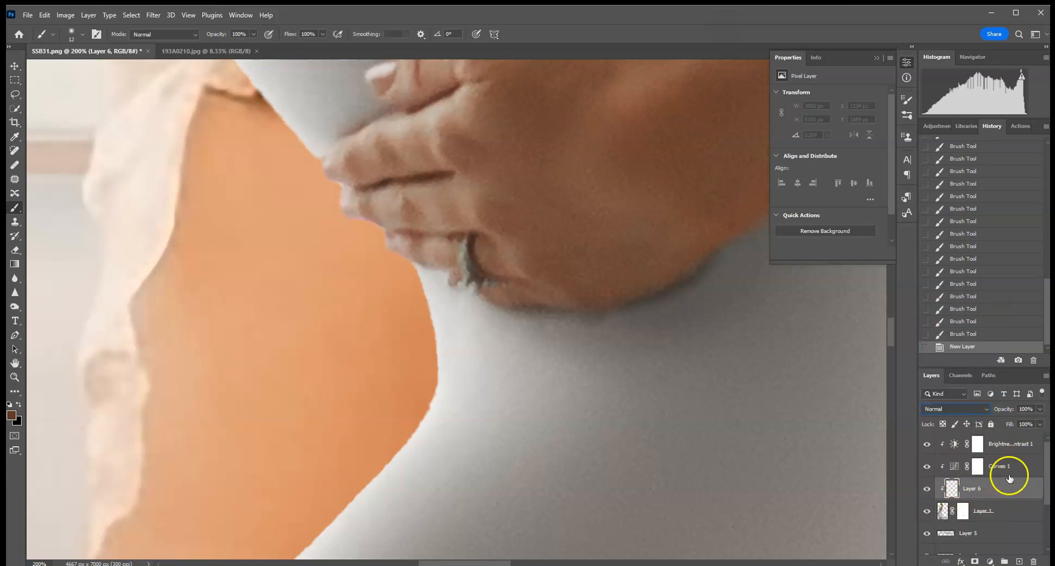
right_click(994, 487)
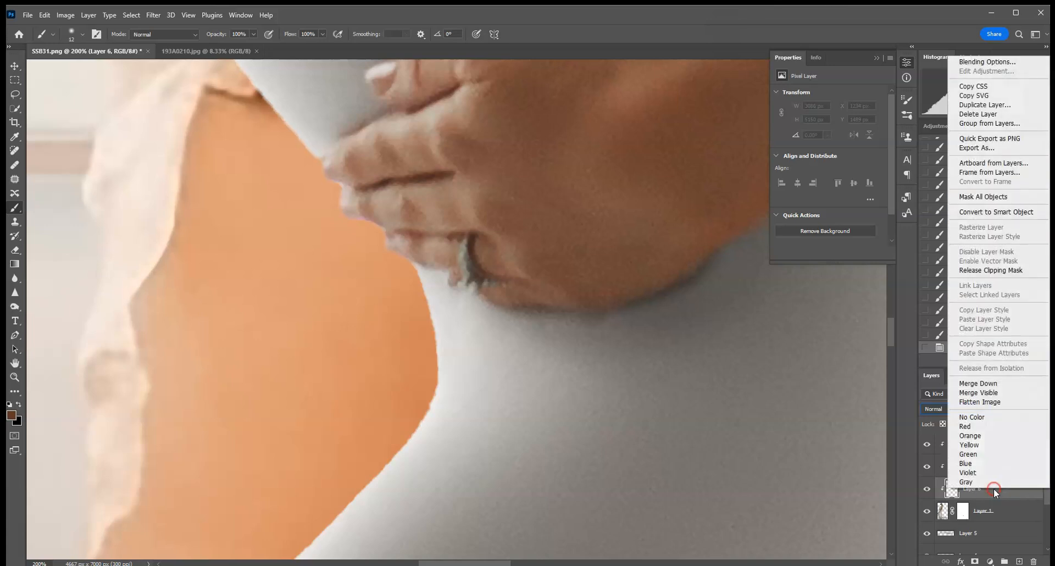
left_click(1008, 494)
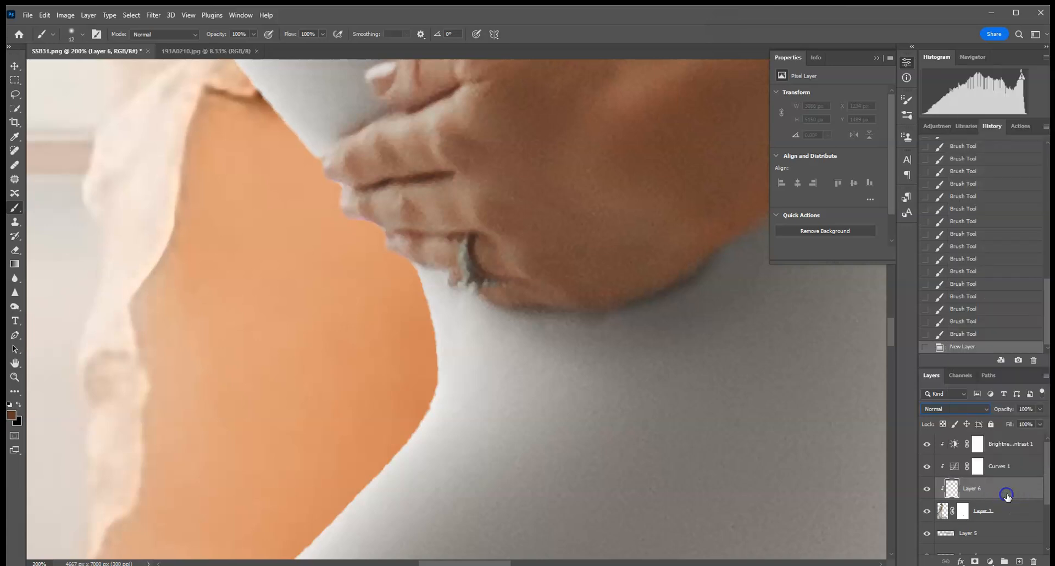
left_click(951, 411)
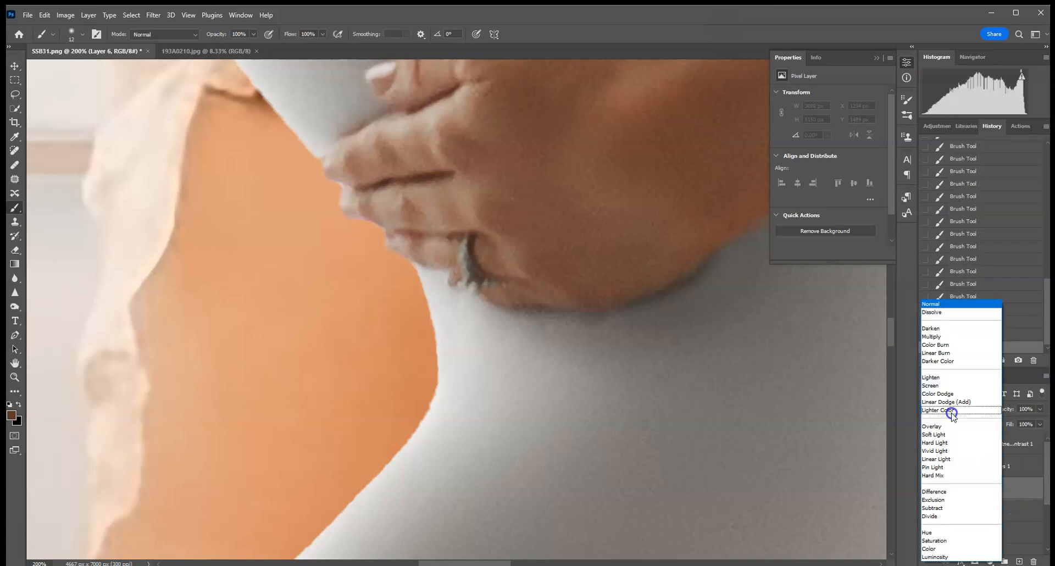
left_click(935, 549)
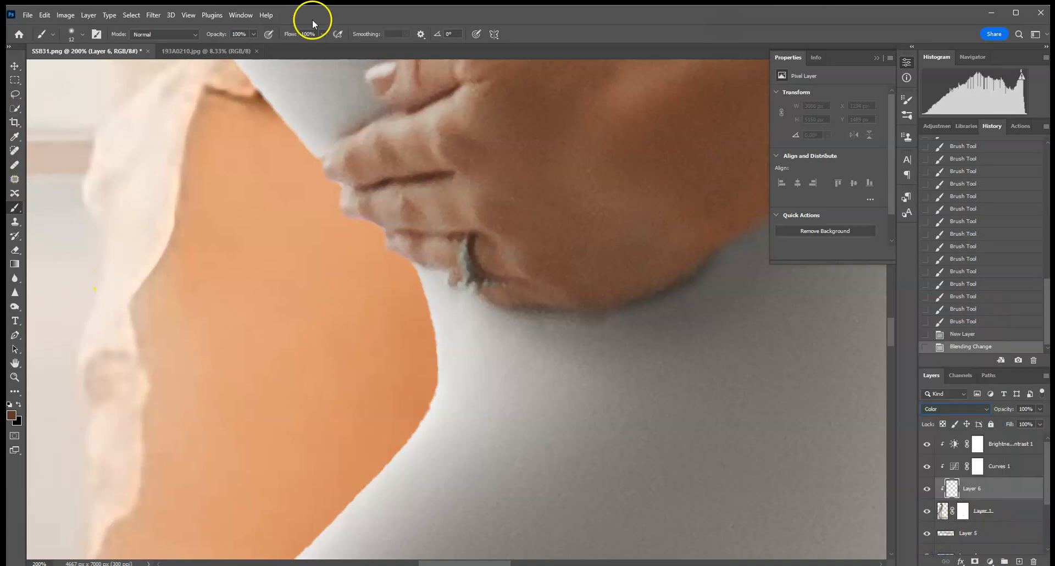
Sample a skin tone, paint it over the discoloured fingertips under the belly, and set Layer 6's opacity to 76%
left_click(386, 202, "alt")
mouse_move(406, 257)
left_mouse_down()
mouse_move(353, 201)
mouse_move(351, 211)
mouse_move(332, 165)
mouse_move(348, 190)
left_mouse_up()
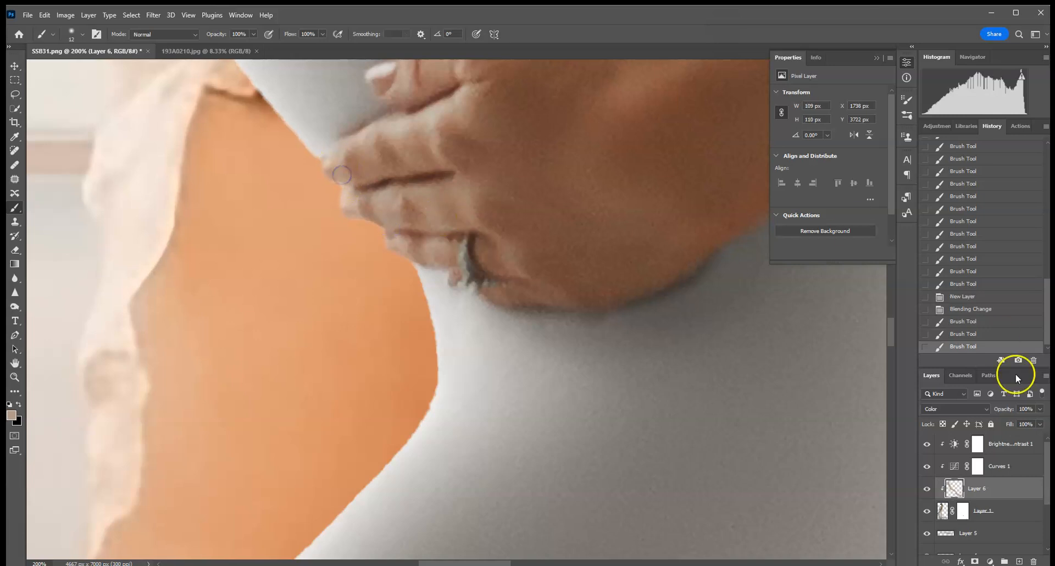
left_click(1040, 410)
left_click(1029, 422)
Reselect Layer 1's mask and mask out the bright fringe along the front curve of the belly
left_click_drag(479, 242, 544, 447)
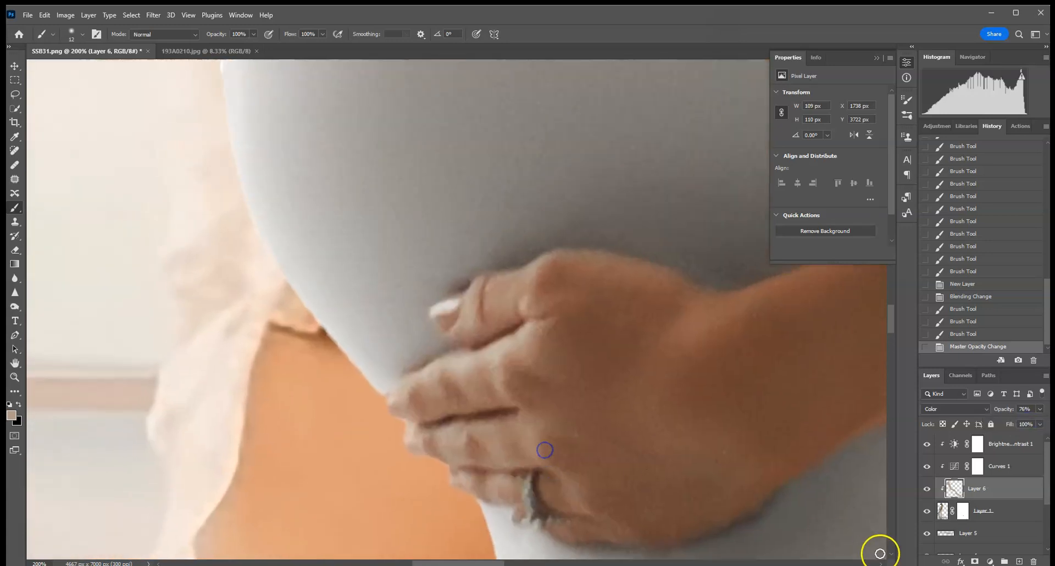
left_click(953, 511)
left_click(952, 511)
left_click(962, 513)
left_click_drag(443, 250, 462, 419)
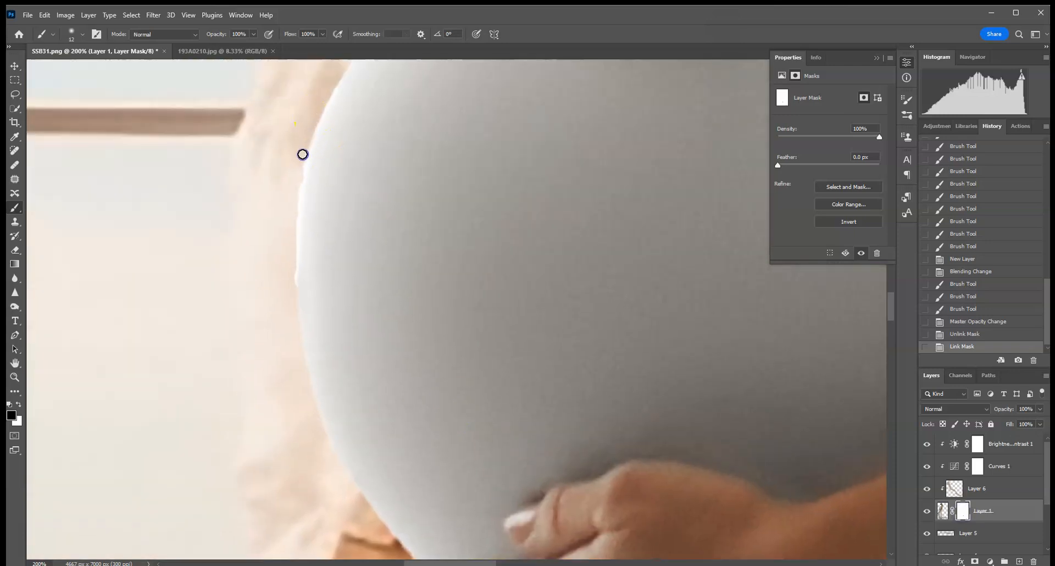
left_click(292, 208)
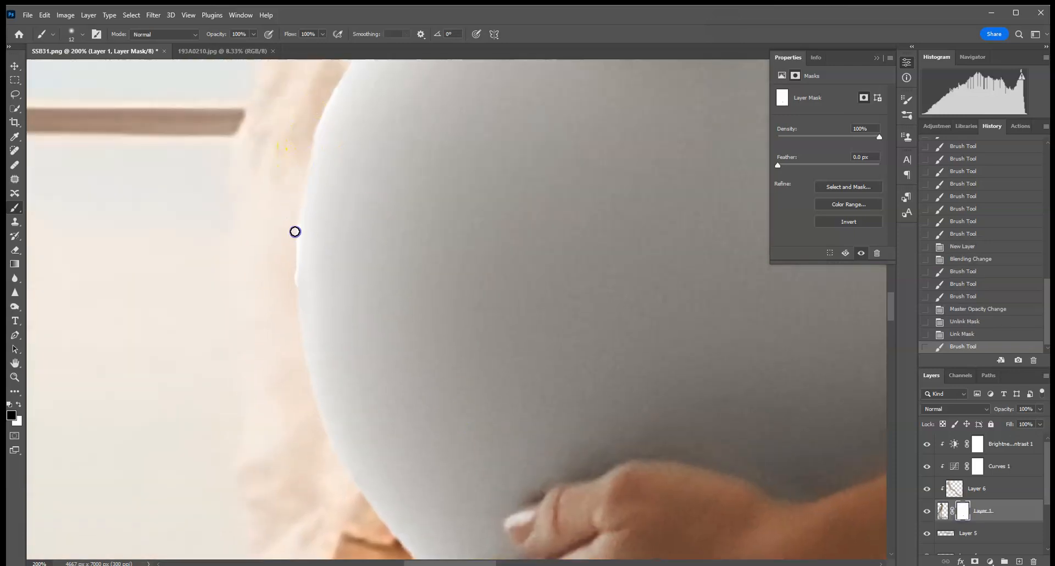
mouse_move(293, 300)
left_mouse_down()
mouse_move(289, 221)
mouse_move(337, 70)
left_mouse_up()
left_click_drag(438, 243, 427, 361)
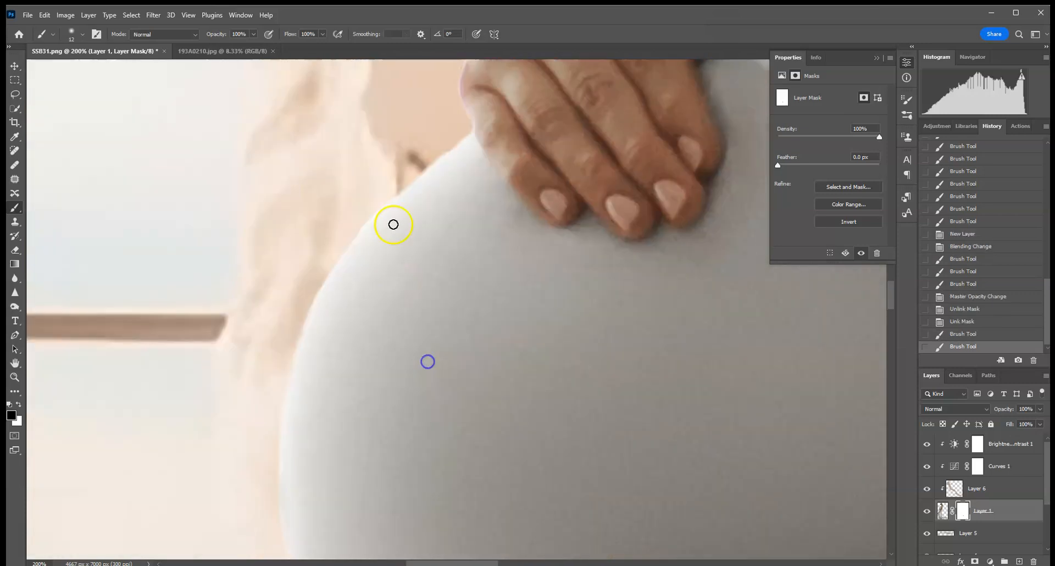
left_click(305, 304)
Mask out the light fringe where the belly meets the upper hand and around the back of that hand
left_click_drag(444, 185, 417, 349)
left_click(355, 396)
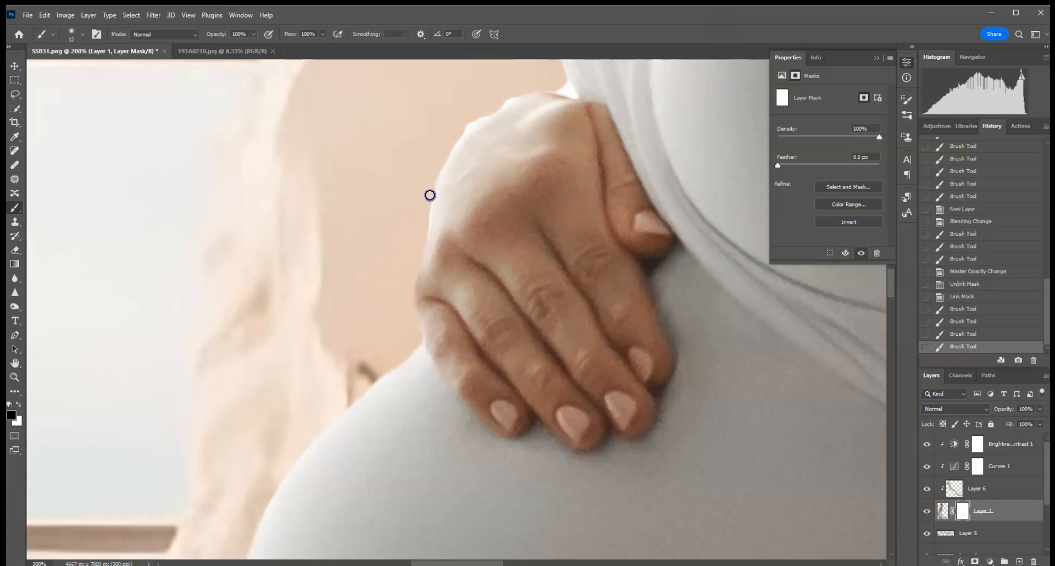
left_click_drag(495, 169, 448, 319)
left_click(497, 236)
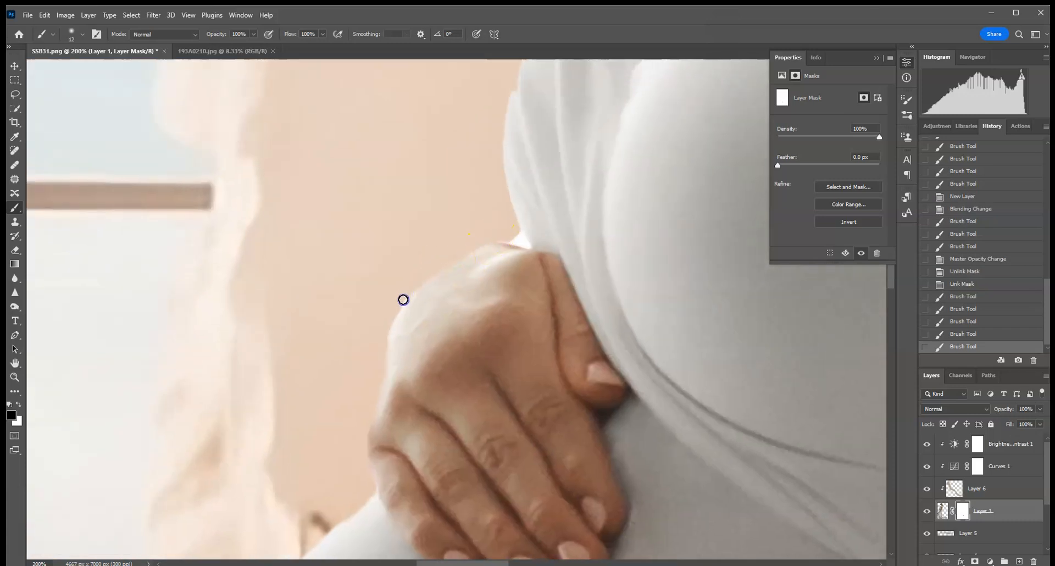
left_click_drag(399, 314, 434, 275)
Mask out the fringe along the outer edge of the draped sleeve and up onto the bare shoulder
left_click_drag(503, 194, 414, 438)
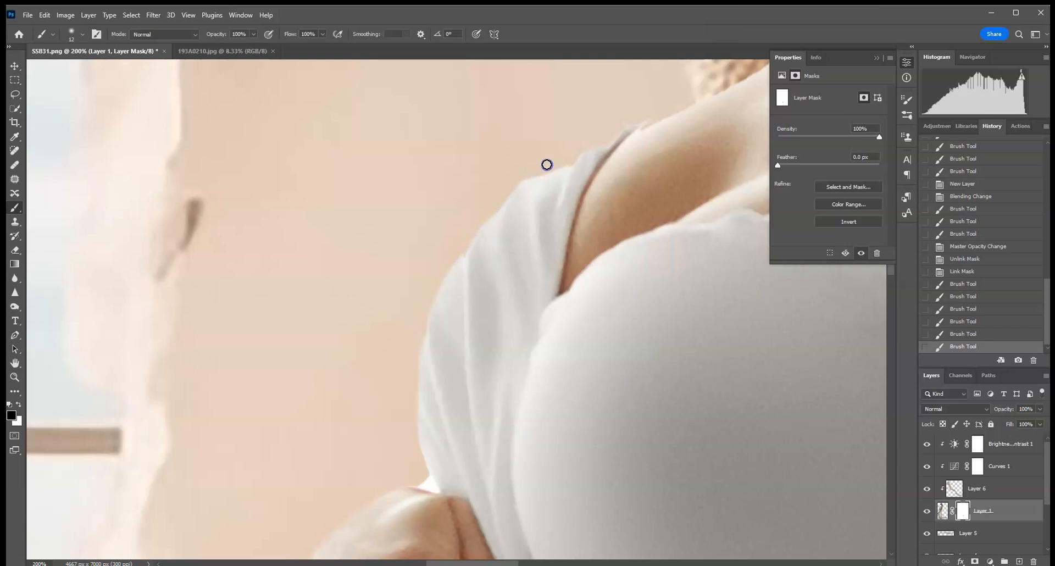
left_click_drag(461, 253, 417, 311)
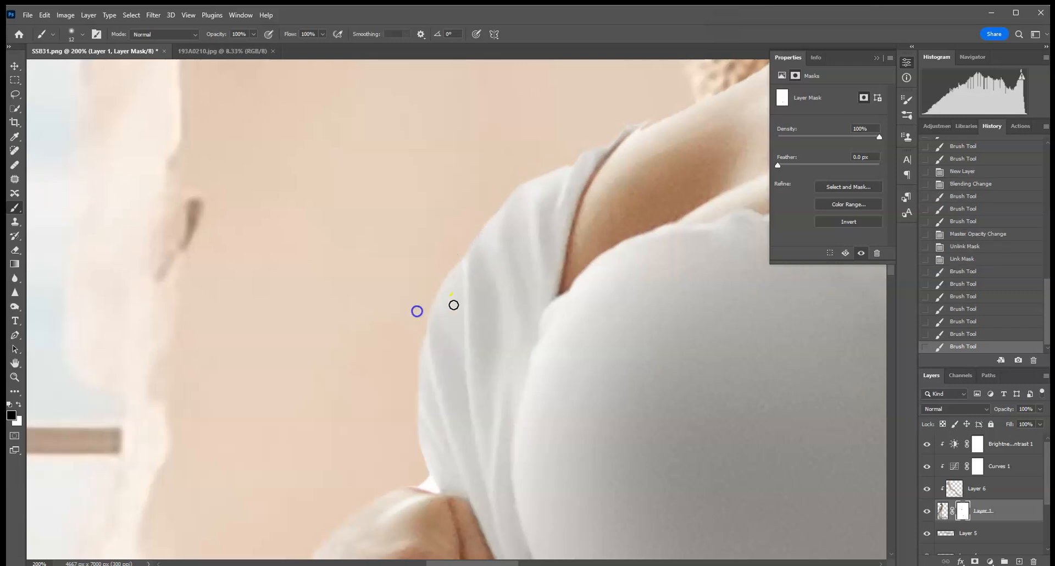
left_click_drag(586, 176, 461, 376)
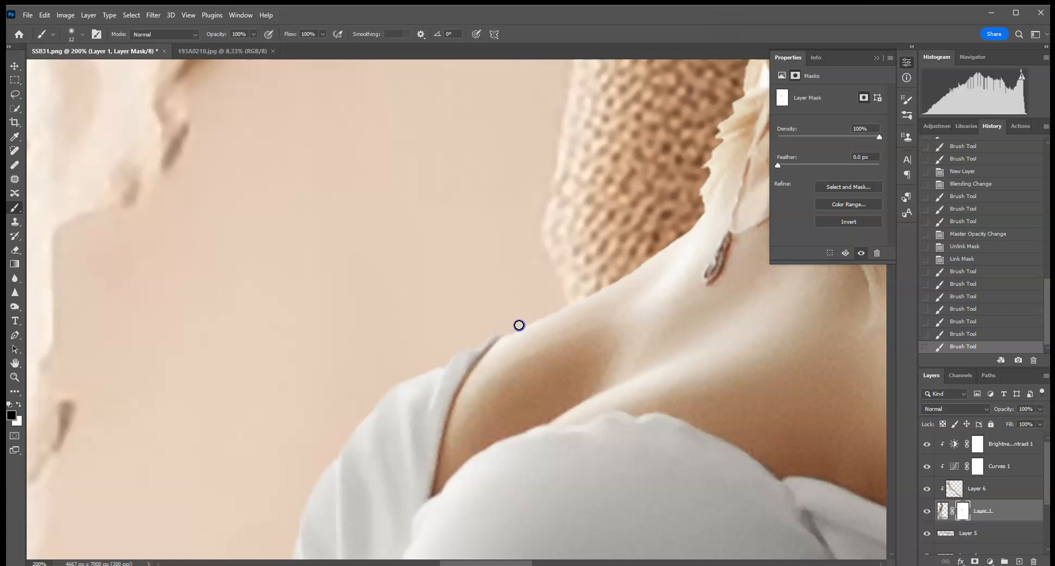
left_click_drag(497, 329, 476, 333)
left_click_drag(614, 238, 460, 345)
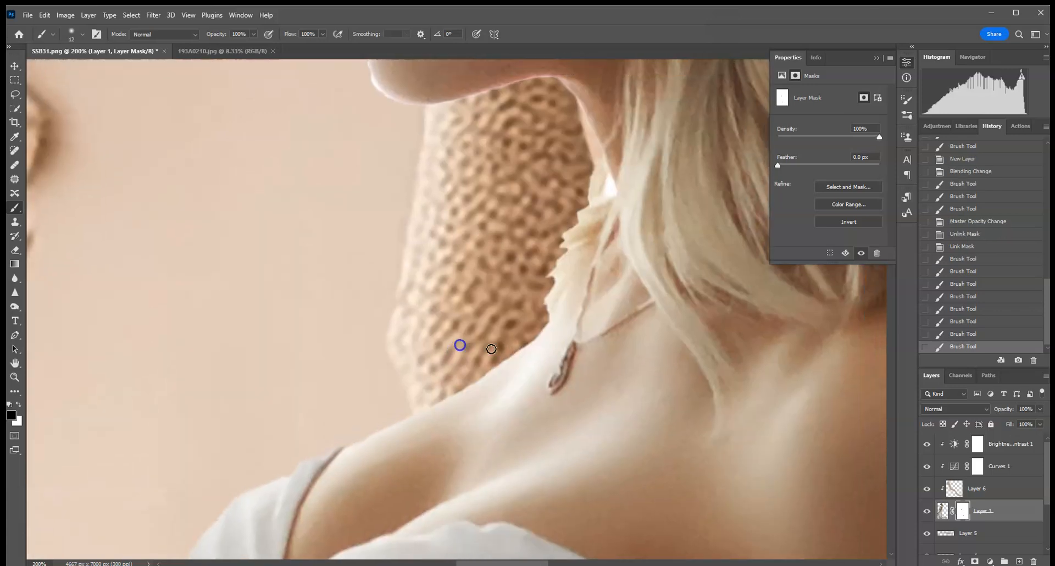
Lower the brush opacity to 29% and partially mask the bright fringe where the neck meets the lace collar
left_click_drag(572, 243, 478, 364)
left_click_drag(492, 287, 480, 320)
left_click(253, 34)
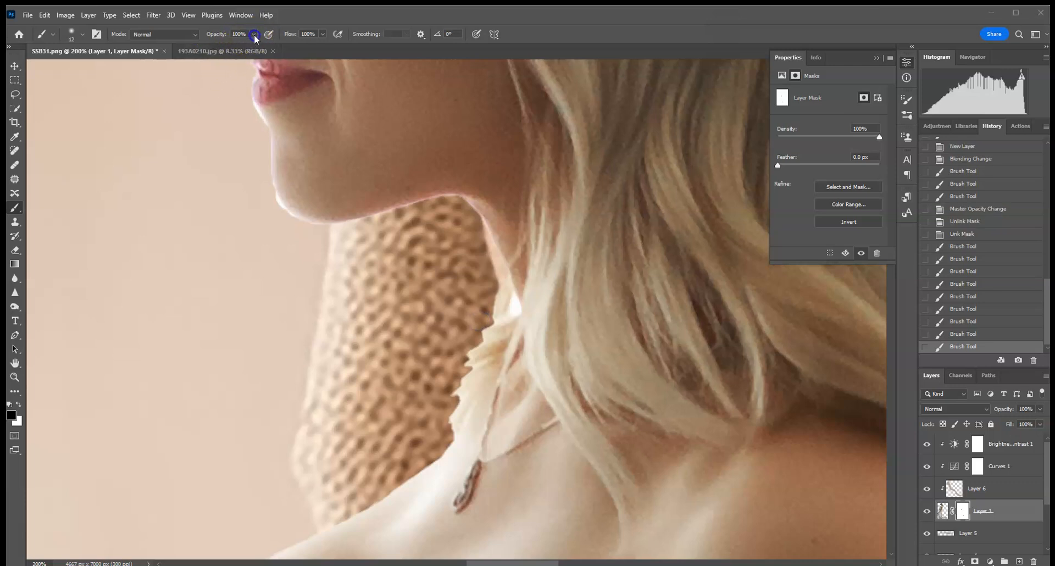
left_click(219, 49)
left_click_drag(489, 317, 487, 323)
left_click_drag(490, 288, 488, 324)
left_click_drag(503, 306, 464, 344)
left_click_drag(481, 327, 482, 327)
left_click(475, 340)
left_click(477, 341)
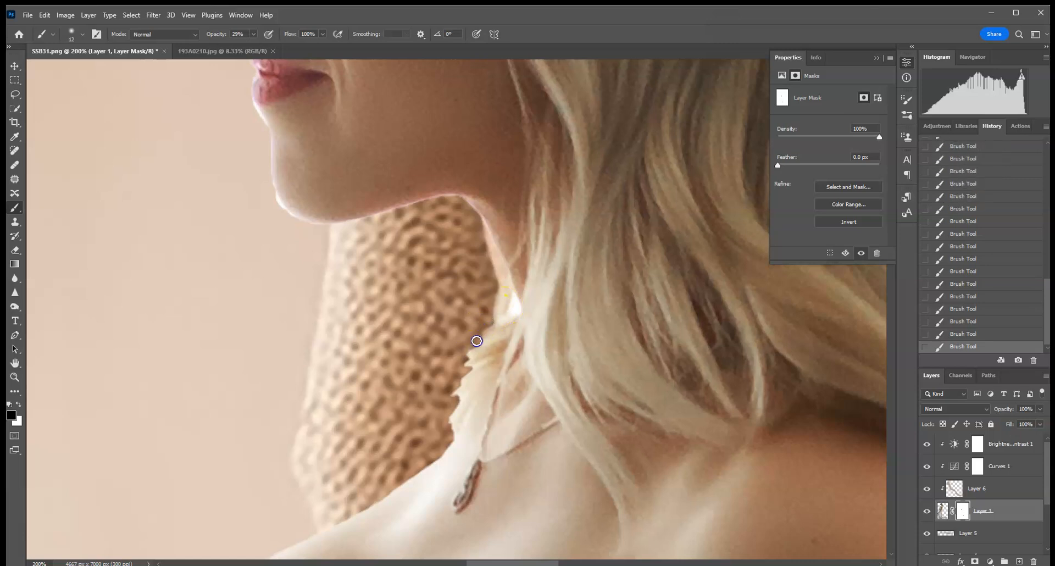
Mask out the leftover jagged collar edge beside the necklace and the white patch between neck and hair
left_click(460, 365)
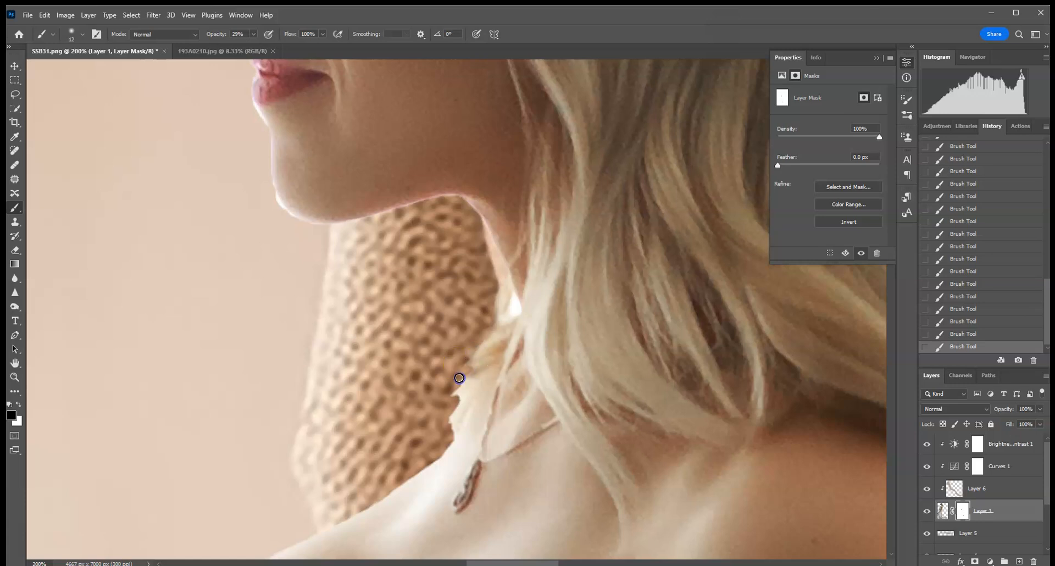
left_click(448, 398)
left_click(449, 414)
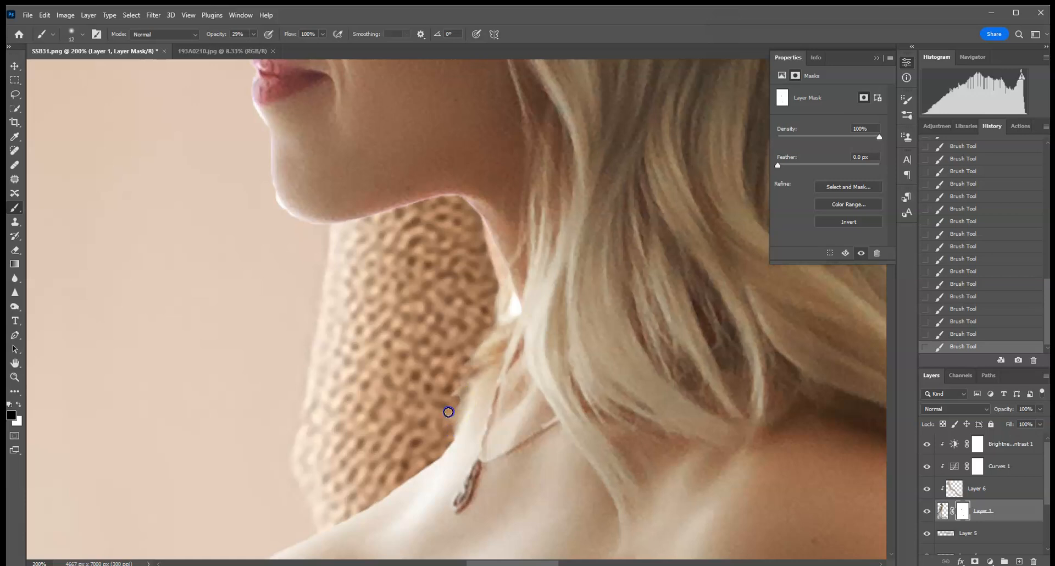
left_click(460, 374)
left_click(479, 314)
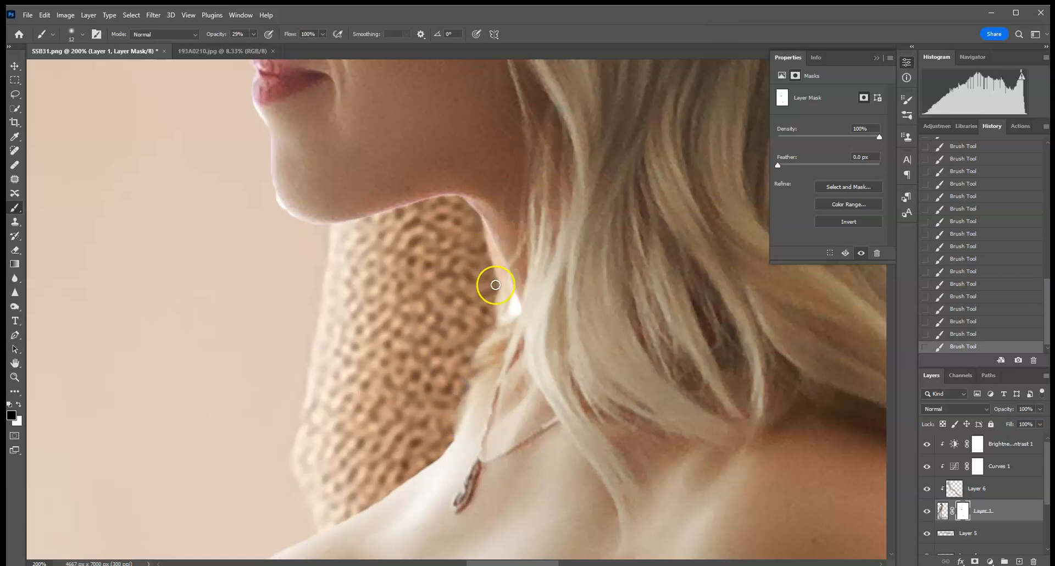
left_click_drag(516, 301, 494, 327)
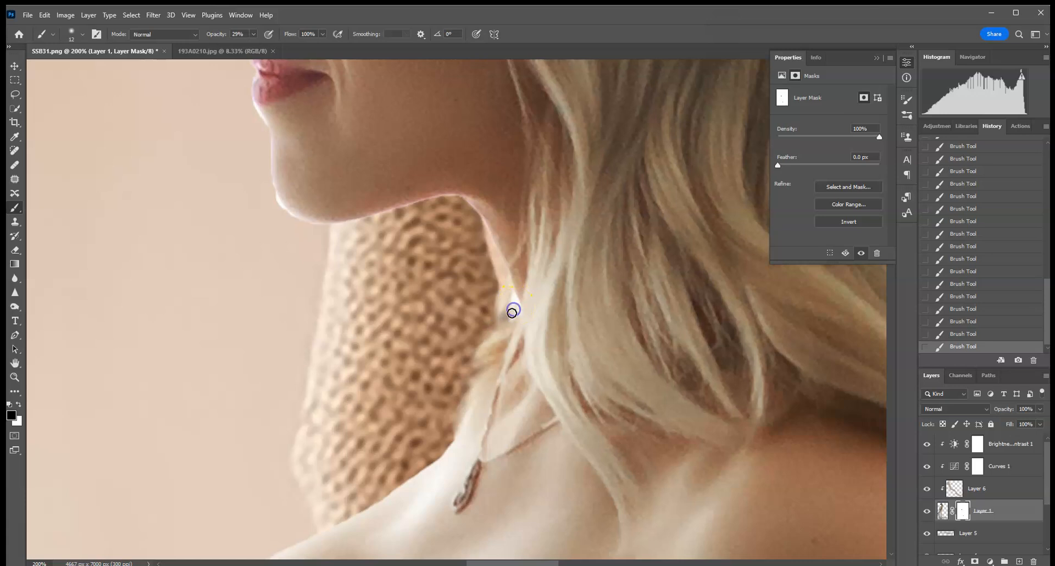
left_click(494, 328)
left_click_drag(499, 296, 473, 363)
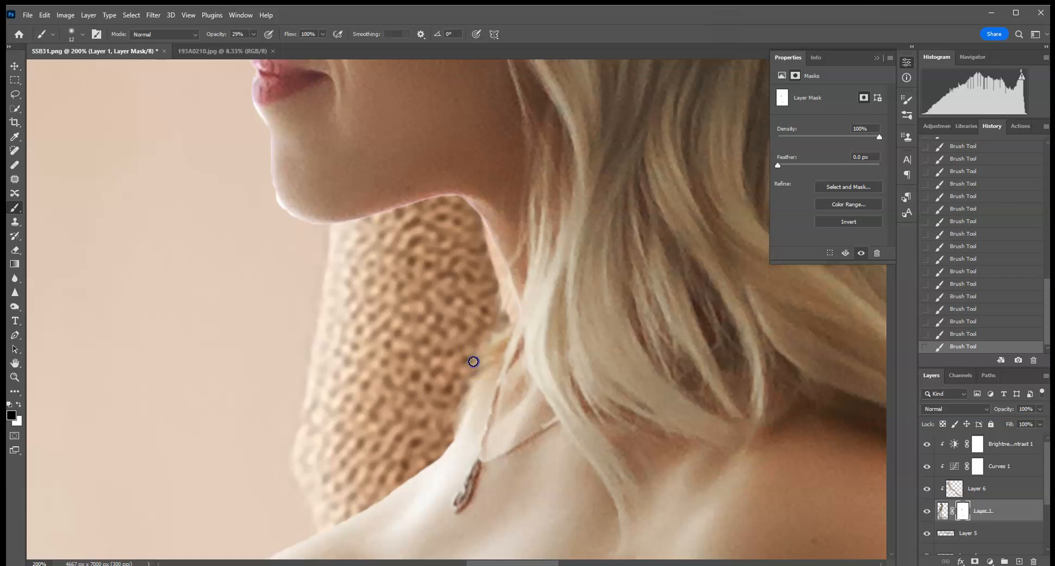
Restore the brush opacity to 100% and mask out the light fringe along the jaw, chin and lips
left_click_drag(520, 337, 531, 464)
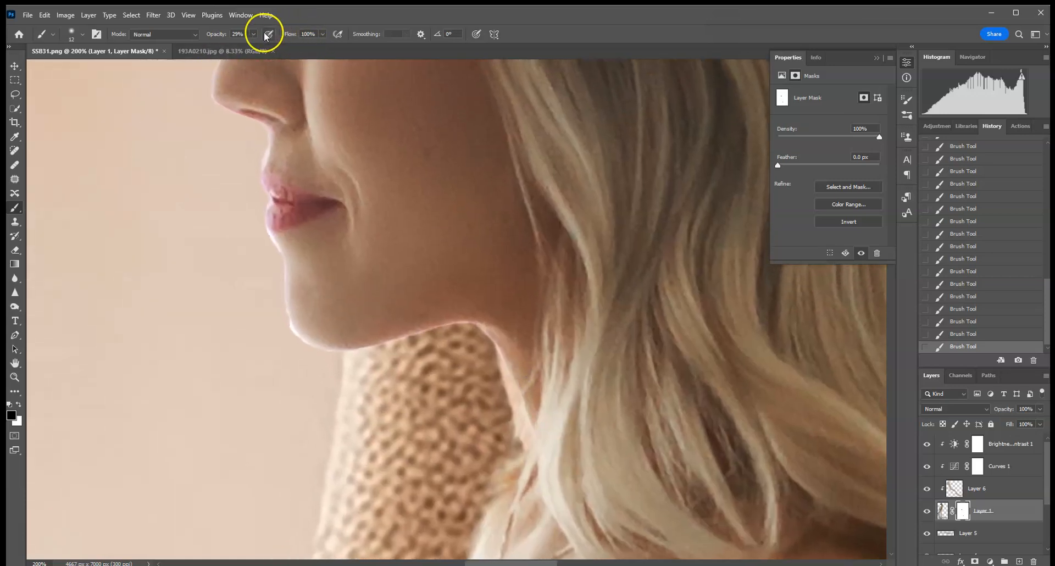
left_click(361, 354)
left_click(403, 344)
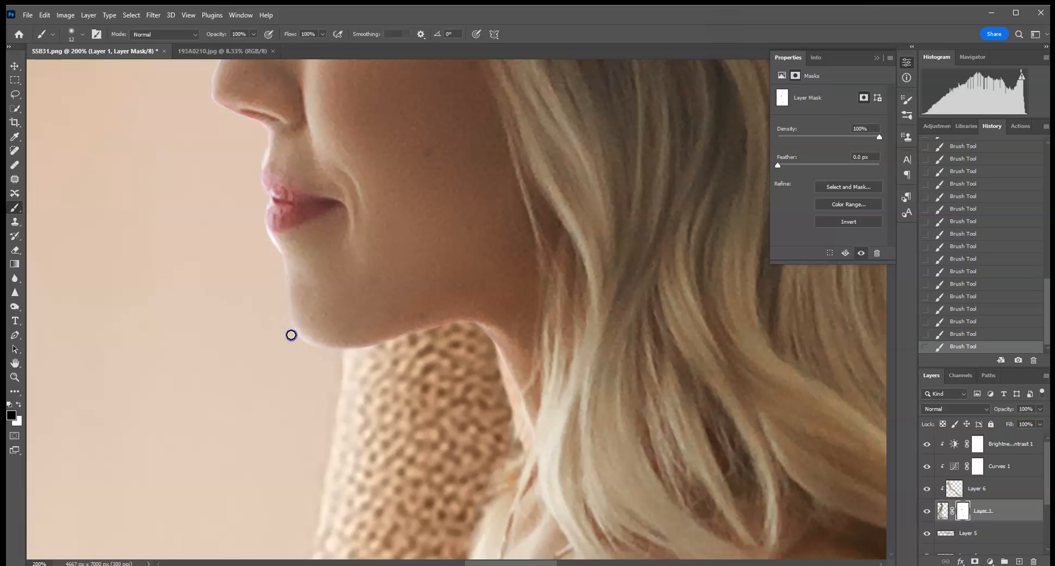
mouse_move(283, 272)
left_mouse_down()
mouse_move(263, 228)
mouse_move(279, 257)
left_mouse_up()
left_click_drag(377, 164, 432, 362)
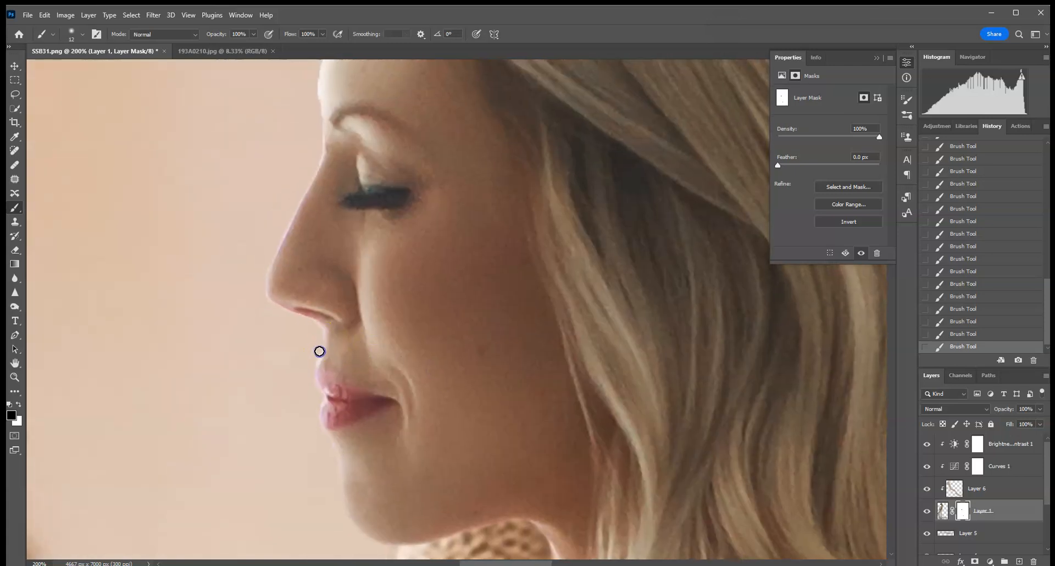
left_click_drag(311, 390, 315, 427)
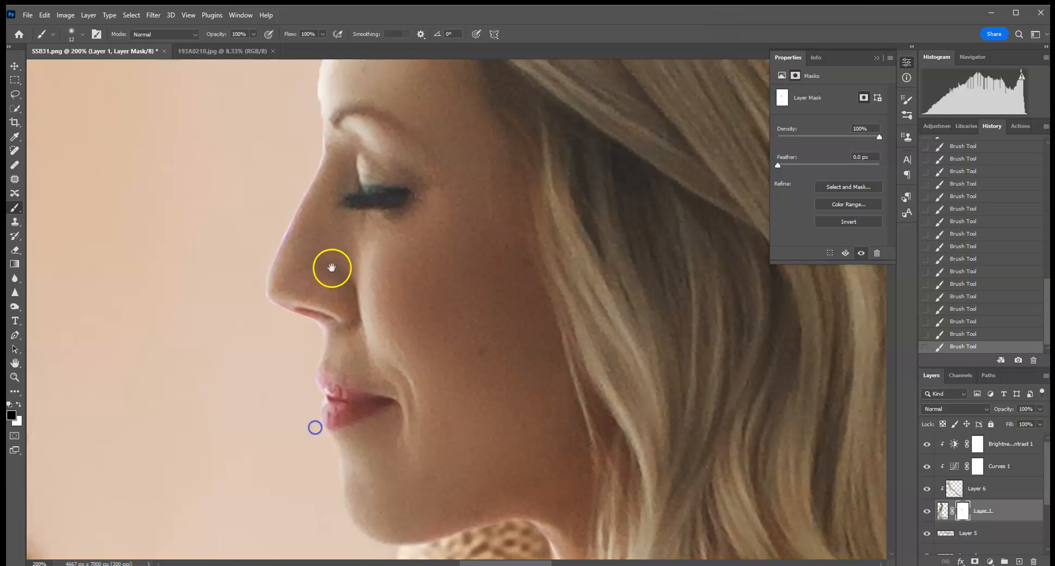
Mask out the fringe along the nose, brow and forehead profile
left_click_drag(331, 264, 335, 387)
left_click_drag(328, 280, 317, 307)
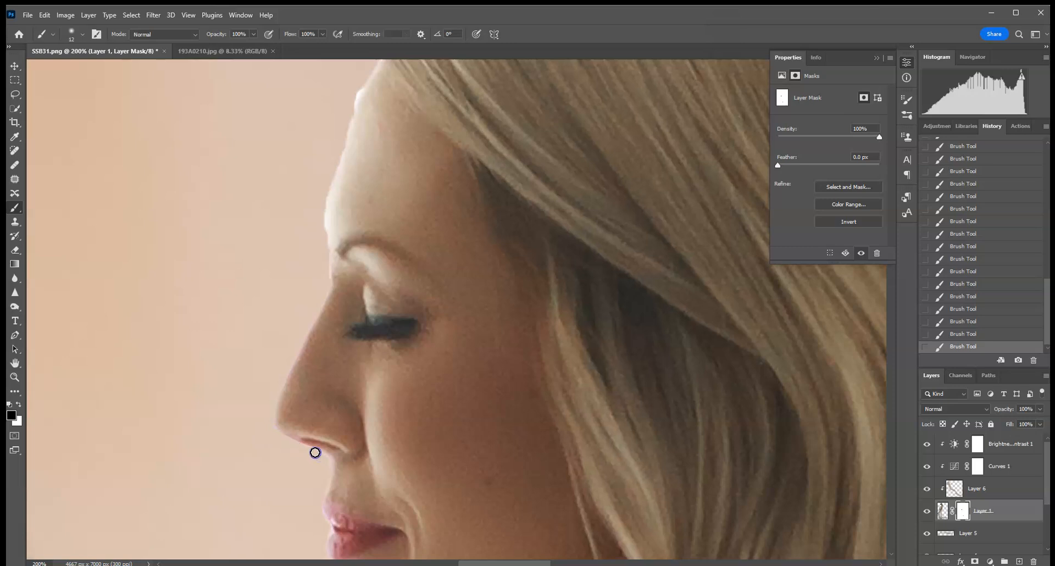
left_click_drag(328, 250, 342, 148)
left_click_drag(371, 239, 371, 361)
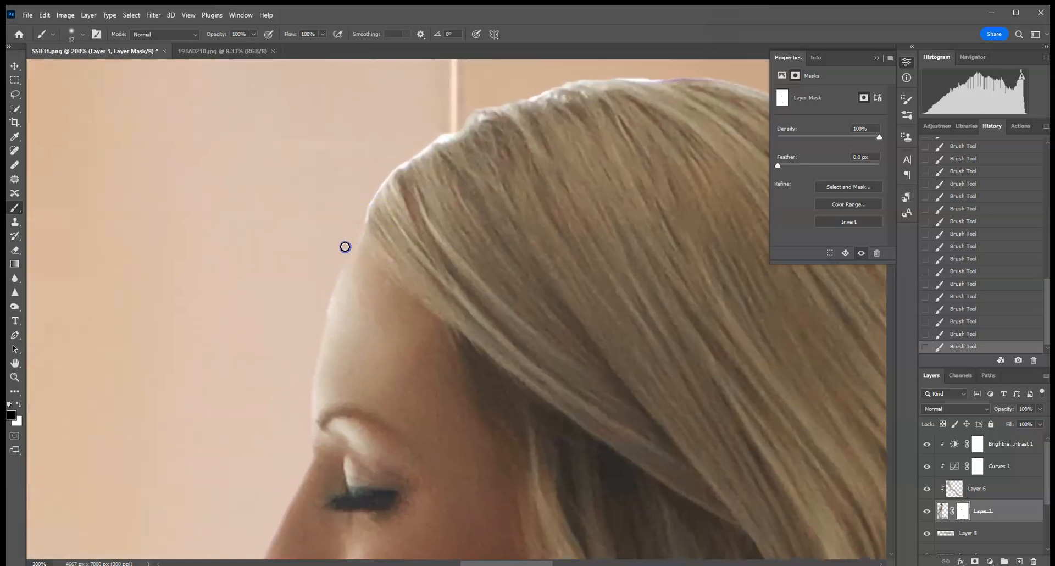
Mask out the bright fringe from the front hairline across the crown of the head
scroll(420, 287, "up", 5)
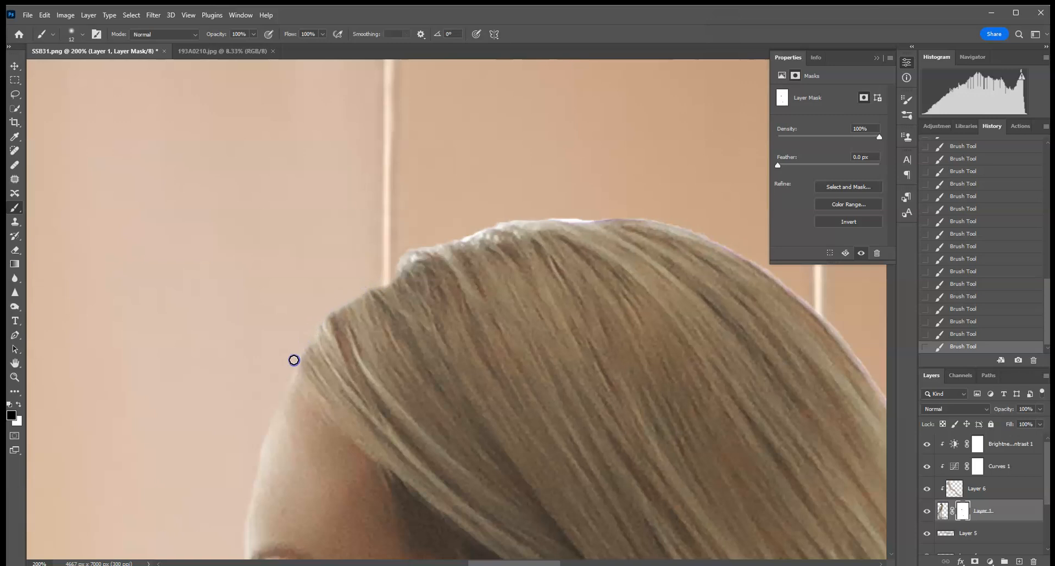
mouse_move(398, 270)
left_mouse_down()
mouse_move(426, 240)
mouse_move(422, 250)
mouse_move(504, 227)
mouse_move(476, 230)
left_mouse_up()
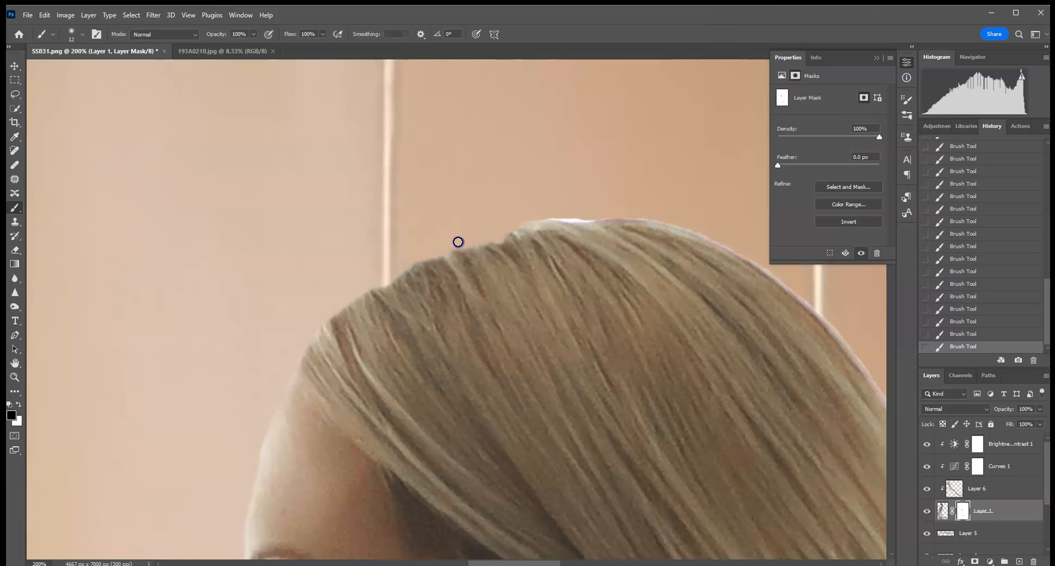
mouse_move(532, 226)
left_mouse_down()
mouse_move(586, 219)
mouse_move(460, 229)
mouse_move(292, 182)
left_mouse_up()
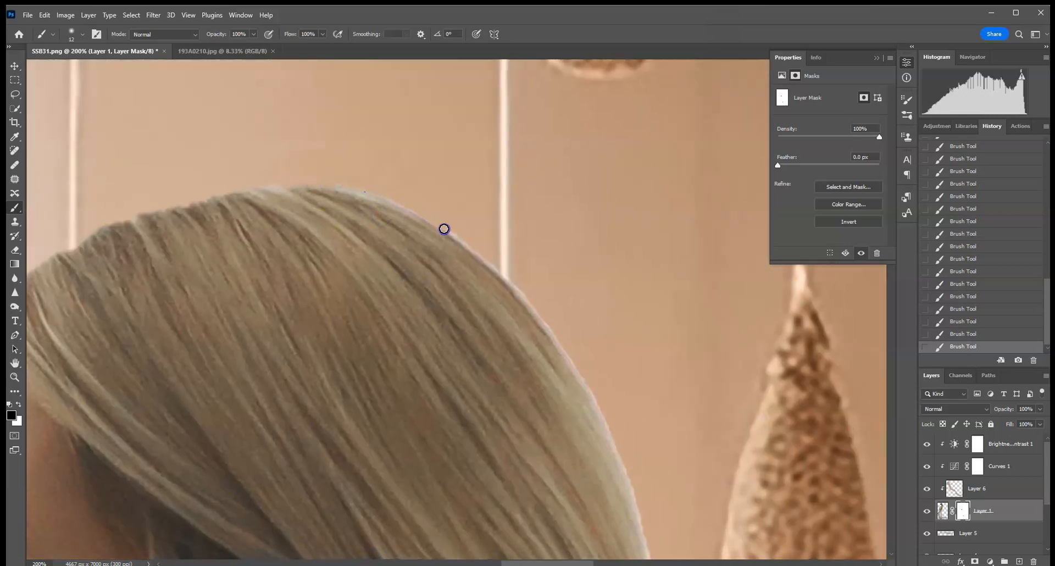
left_click(547, 313)
left_click(309, 152)
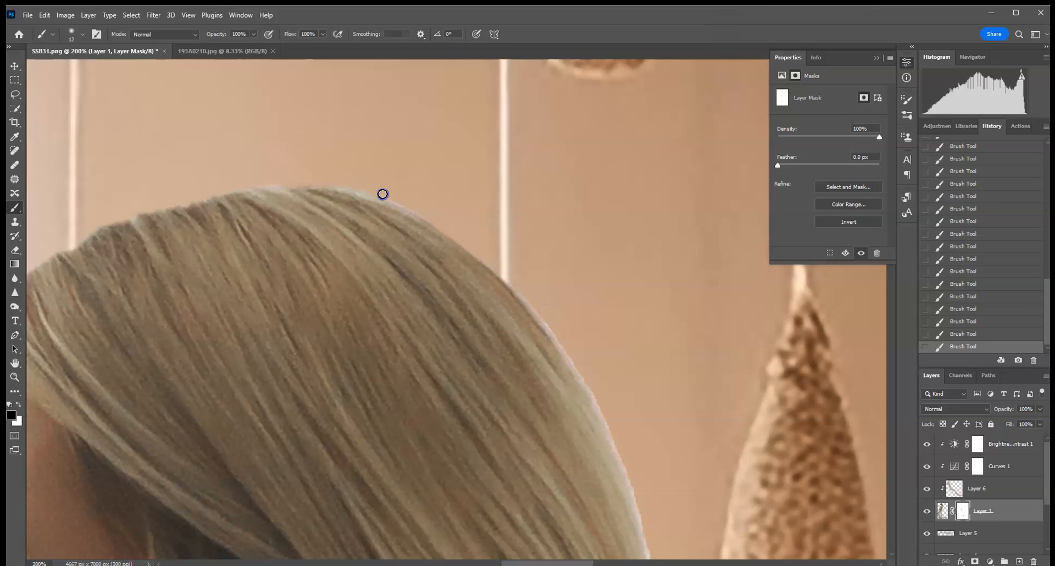
Mask out the pale outline around the back of the head down to the level of the hanging shells
left_click_drag(450, 238, 539, 322)
left_click_drag(636, 365, 409, 193)
mouse_move(328, 120)
left_mouse_down()
mouse_move(314, 104)
mouse_move(342, 182)
left_mouse_up()
mouse_move(275, 137)
left_mouse_down()
mouse_move(268, 131)
mouse_move(370, 244)
left_mouse_up()
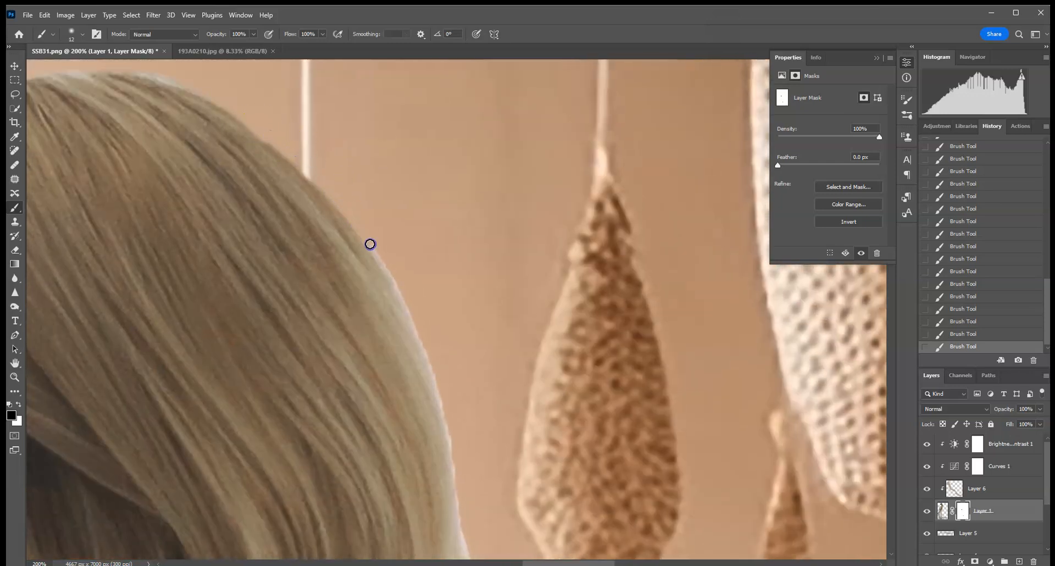
left_click_drag(405, 302, 307, 165)
left_click(429, 310)
left_click_drag(468, 409, 380, 213)
left_click_drag(379, 213, 319, 106)
left_click_drag(349, 192, 332, 151)
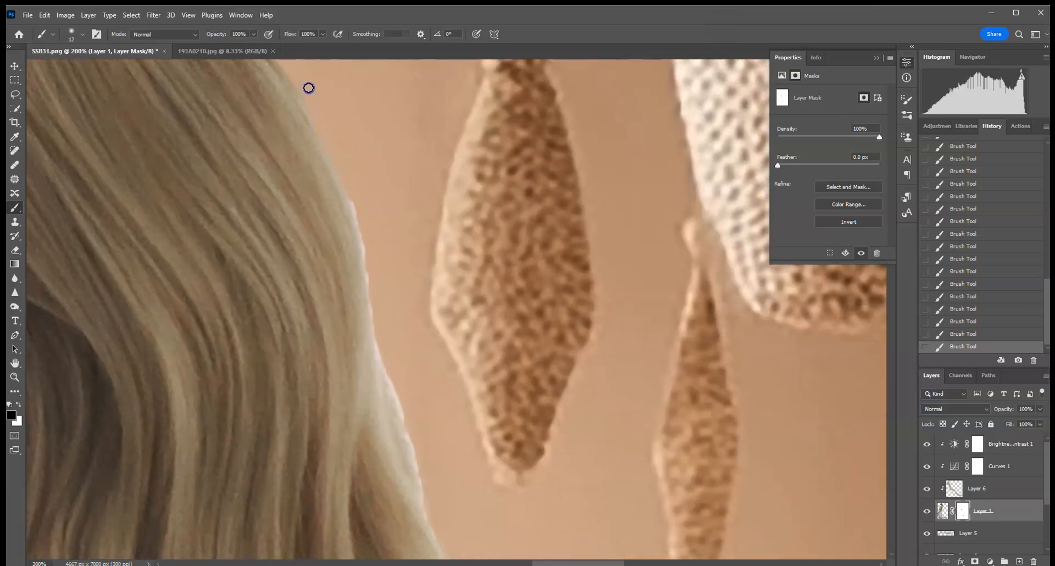
Enlarge the brush to 28 px and mask out the light edge along the hair falling behind the head
mouse_move(305, 104)
left_mouse_down()
mouse_move(352, 196)
mouse_move(388, 403)
mouse_move(337, 209)
left_mouse_up()
left_click(86, 41)
left_click(74, 67)
left_click_drag(266, 177, 268, 205)
left_click_drag(295, 279, 358, 416)
left_click_drag(332, 380, 356, 453)
left_click_drag(368, 497, 349, 198)
Mask out the fringe along the lower hair edge and around the hair tips above the upper arm
mouse_move(269, 126)
left_mouse_down()
mouse_move(257, 109)
mouse_move(282, 203)
mouse_move(262, 357)
left_mouse_up()
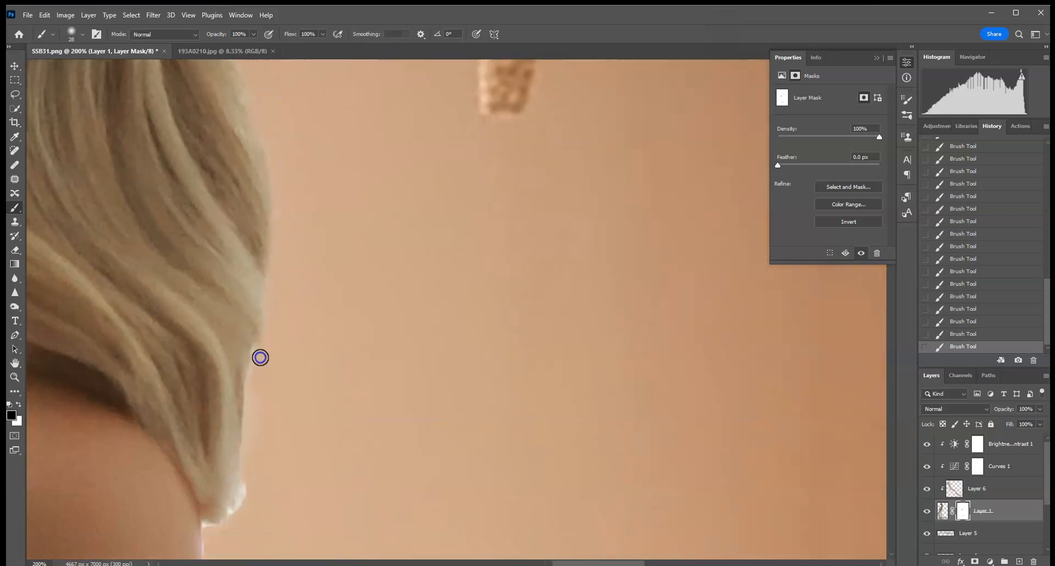
left_click_drag(253, 458, 264, 363)
left_click_drag(317, 445, 332, 240)
mouse_move(255, 337)
left_mouse_down()
mouse_move(229, 328)
mouse_move(266, 285)
left_mouse_up()
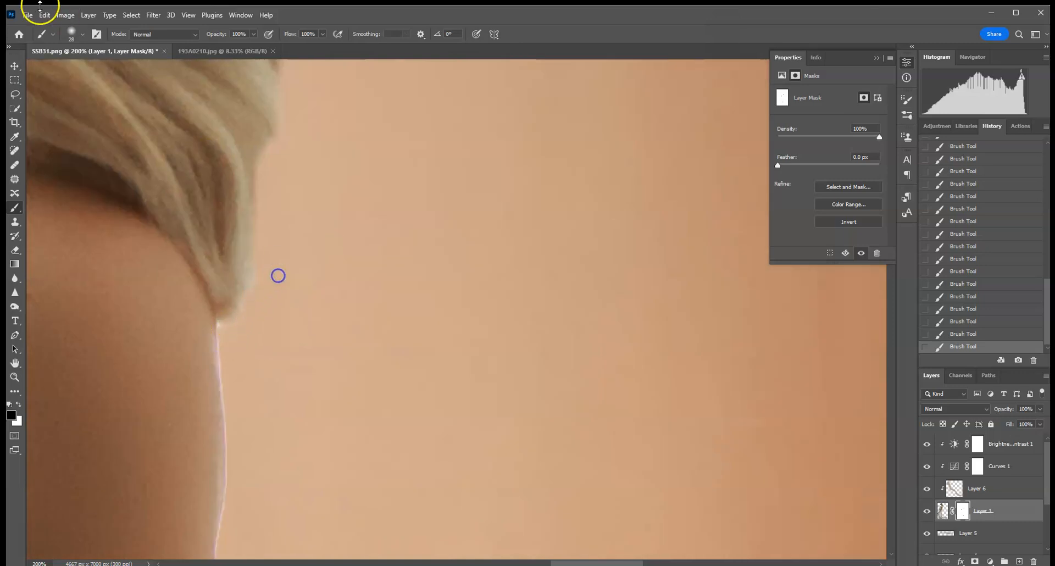
Reduce the brush to 15 px and mask out the fringe down the back of the upper arm and around the sleeve
left_click(76, 34)
left_click_drag(71, 64, 68, 65)
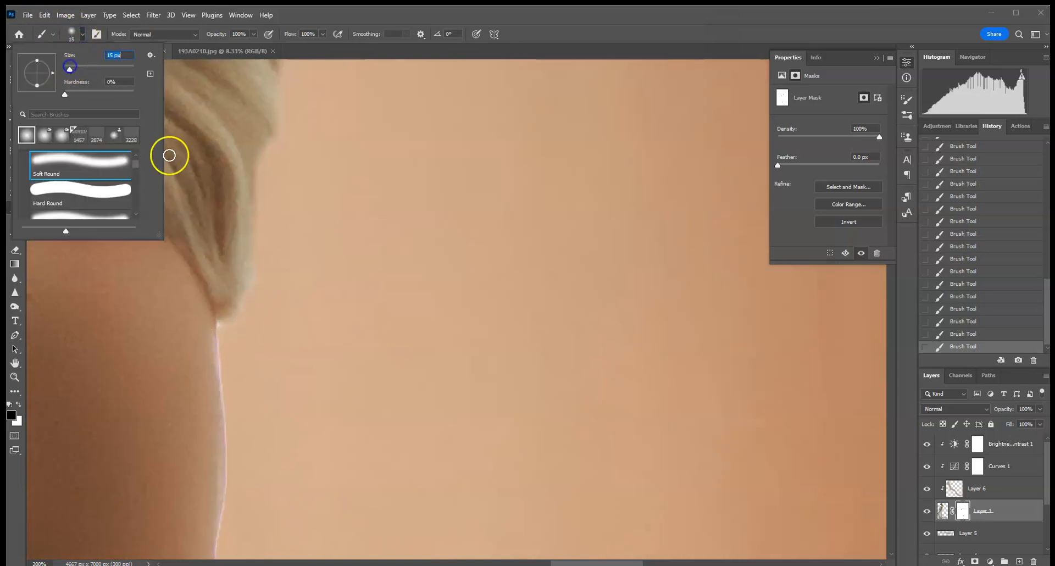
left_click(220, 322)
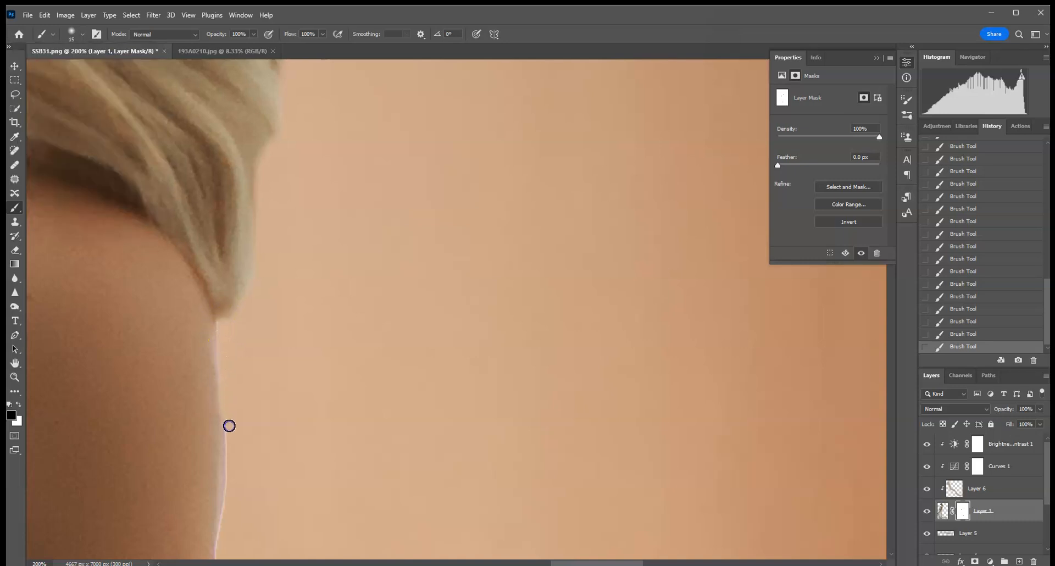
left_click_drag(337, 483, 341, 179)
left_click_drag(236, 112, 235, 165)
mouse_move(226, 325)
left_mouse_down()
mouse_move(222, 181)
mouse_move(236, 74)
left_mouse_up()
left_click_drag(223, 325, 254, 346)
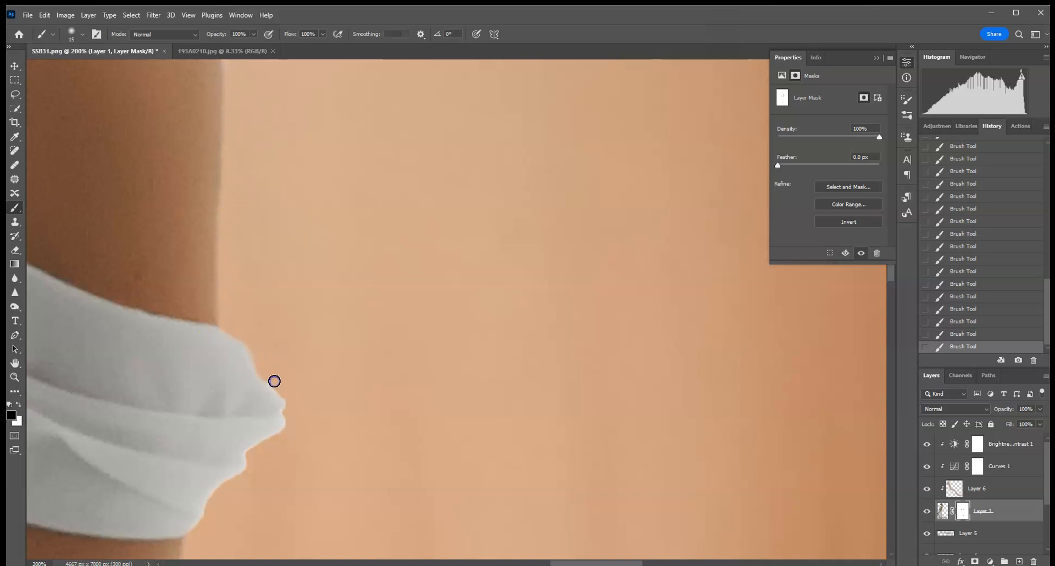
left_click_drag(232, 490, 507, 105)
Fit the whole image in view and duplicate the Background layer
key("ctrl+0")
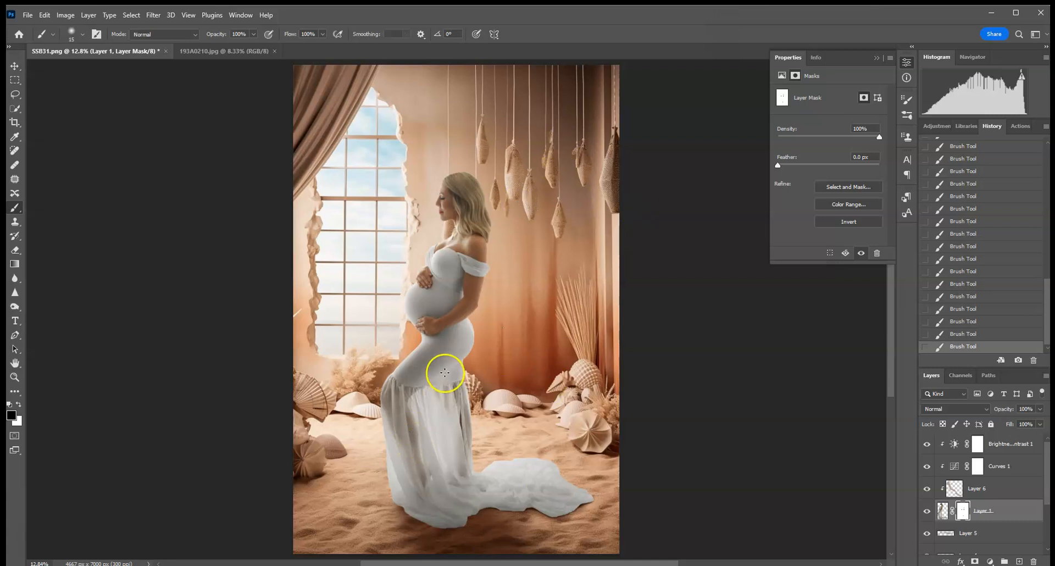
scroll(1034, 506, "down", 3)
left_click_drag(1010, 555, 1020, 562)
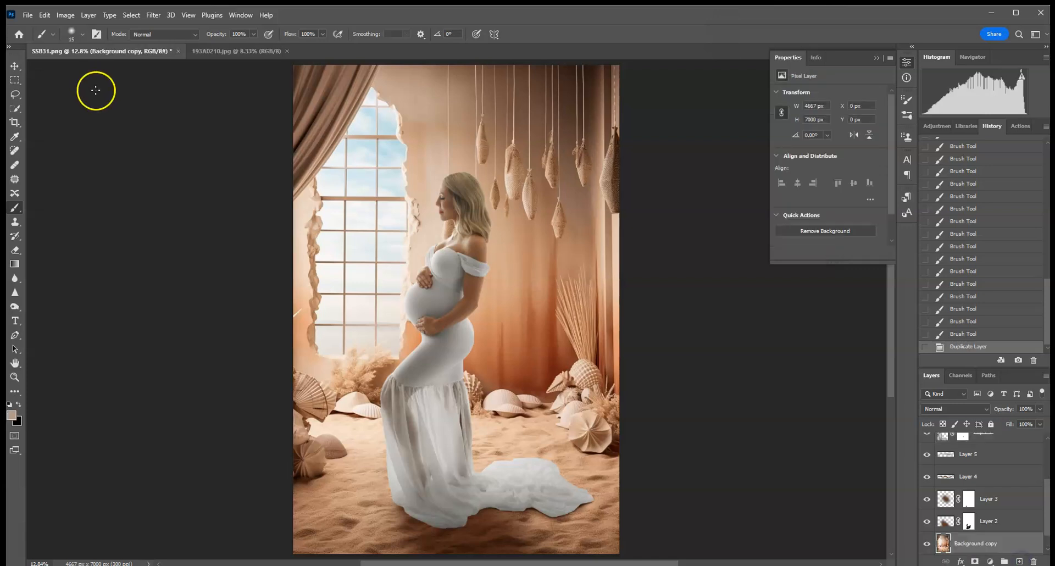
Apply a Gaussian Blur with a radius of 5 pixels to the Background copy layer
left_click(154, 15)
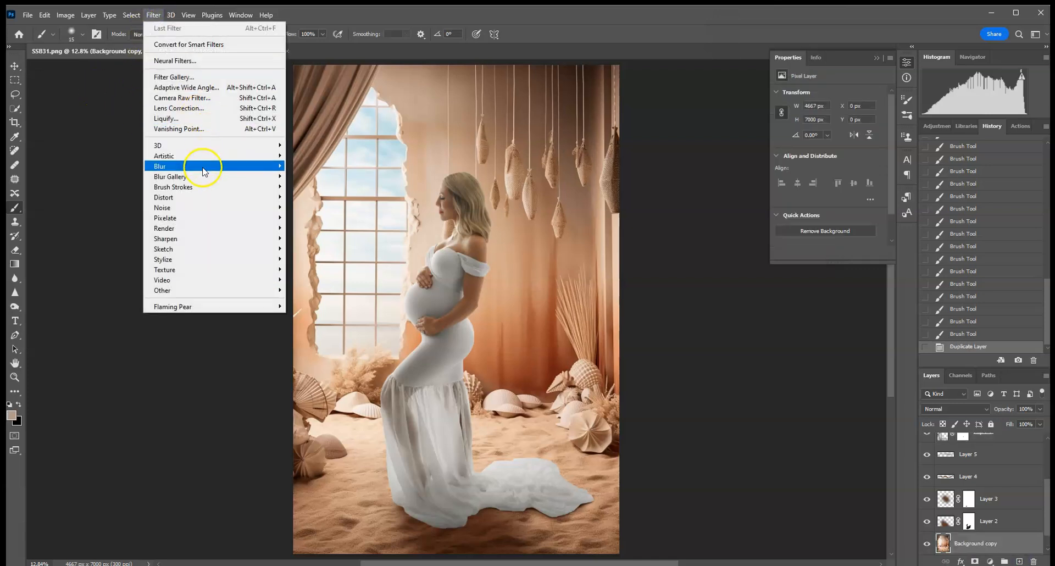
mouse_move(204, 171)
left_click(322, 207)
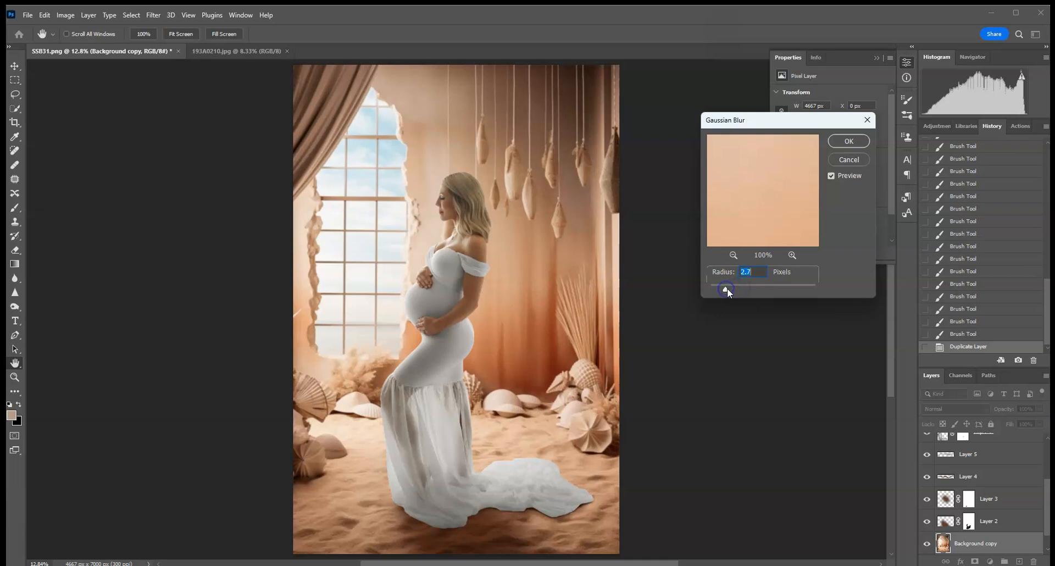
left_click_drag(733, 288, 752, 280)
type("4")
left_click(749, 277)
key("BackSpace")
type("5")
double_click(735, 273)
left_click(855, 142)
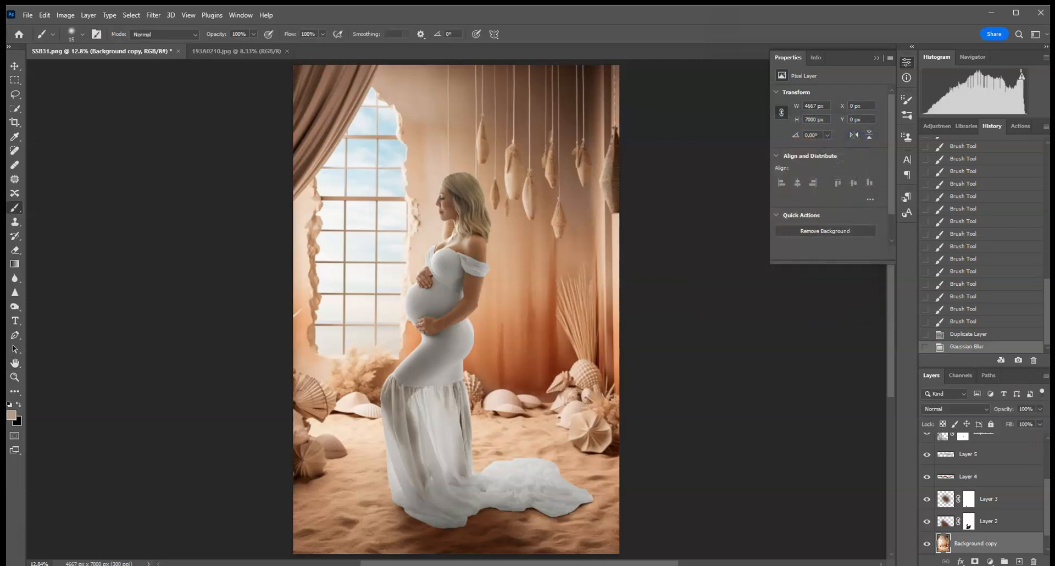
Add a layer mask to Background copy and, with a 322 px brush, mask the blur off the sand beside and below the gown
left_click(975, 562)
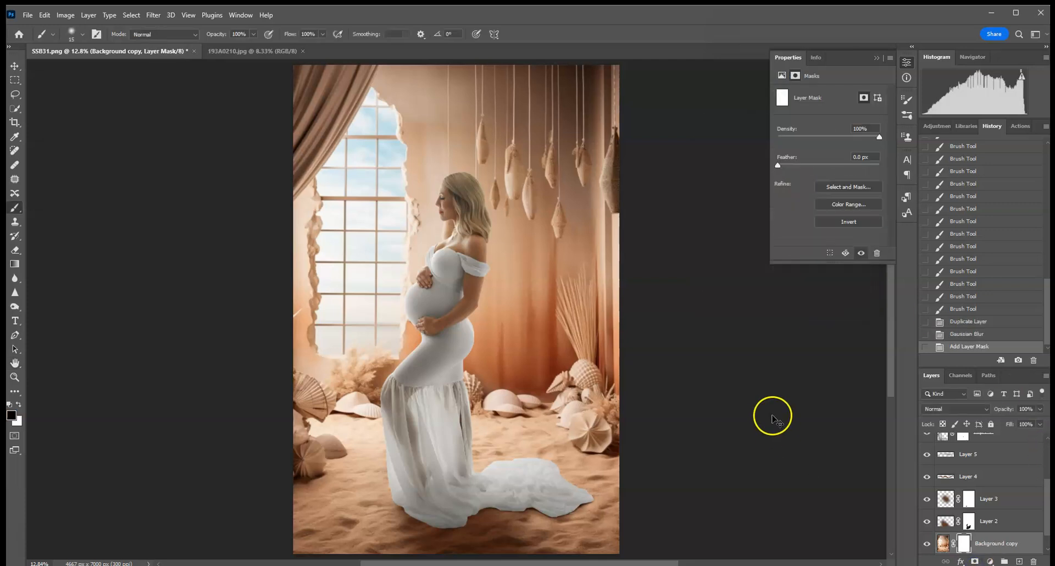
key("ctrl+plus")
key("ctrl+plus")
key("ctrl+plus")
left_click_drag(605, 450, 544, 176)
left_click_drag(476, 536, 646, 381)
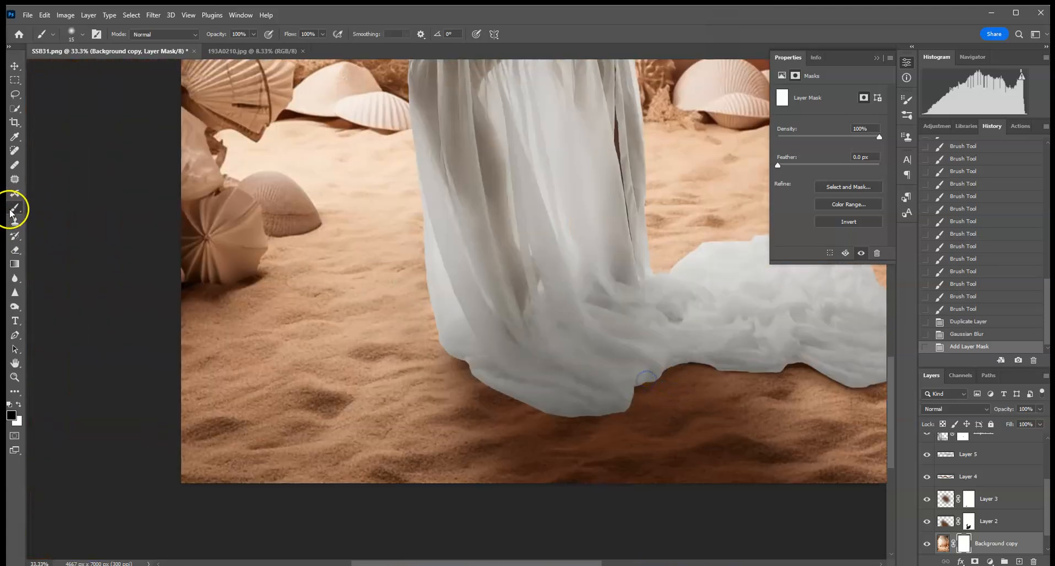
left_click(82, 34)
left_click_drag(111, 66, 122, 73)
mouse_move(525, 381)
left_mouse_down()
mouse_move(284, 367)
mouse_move(544, 365)
mouse_move(390, 381)
left_mouse_up()
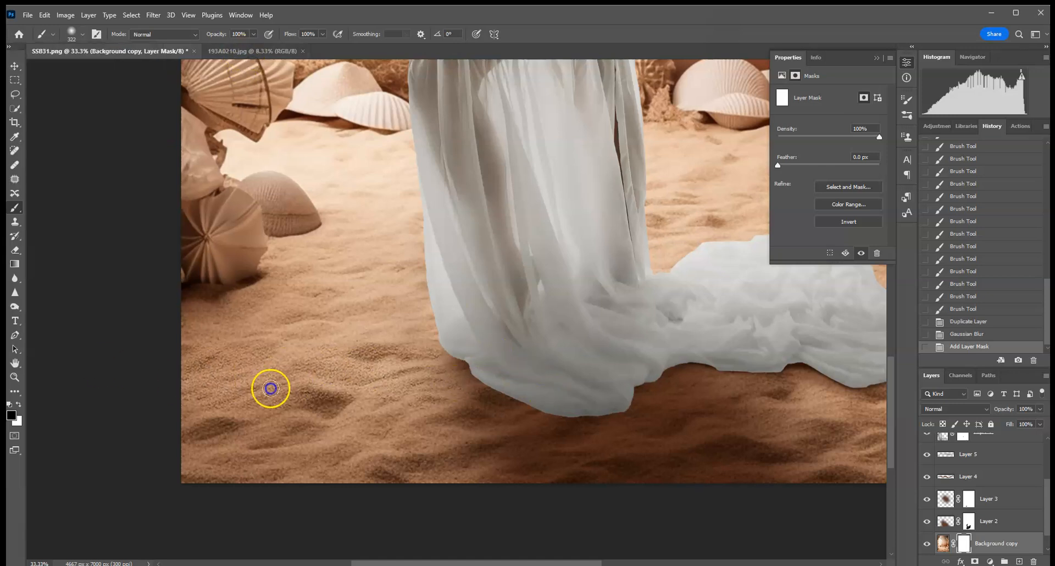
left_click_drag(574, 402, 566, 400)
Mask the blur off the remaining foreground sand around and beneath the gown's train
scroll(566, 400, "right", 5)
mouse_move(323, 373)
left_mouse_down()
mouse_move(763, 380)
mouse_move(879, 371)
mouse_move(808, 366)
mouse_move(815, 351)
mouse_move(53, 354)
mouse_move(383, 380)
left_mouse_up()
left_click_drag(217, 318, 724, 324)
mouse_move(653, 356)
left_mouse_down()
mouse_move(638, 368)
mouse_move(203, 393)
left_mouse_up()
mouse_move(734, 400)
left_mouse_down()
mouse_move(641, 395)
mouse_move(758, 409)
left_mouse_up()
left_click_drag(797, 362, 540, 363)
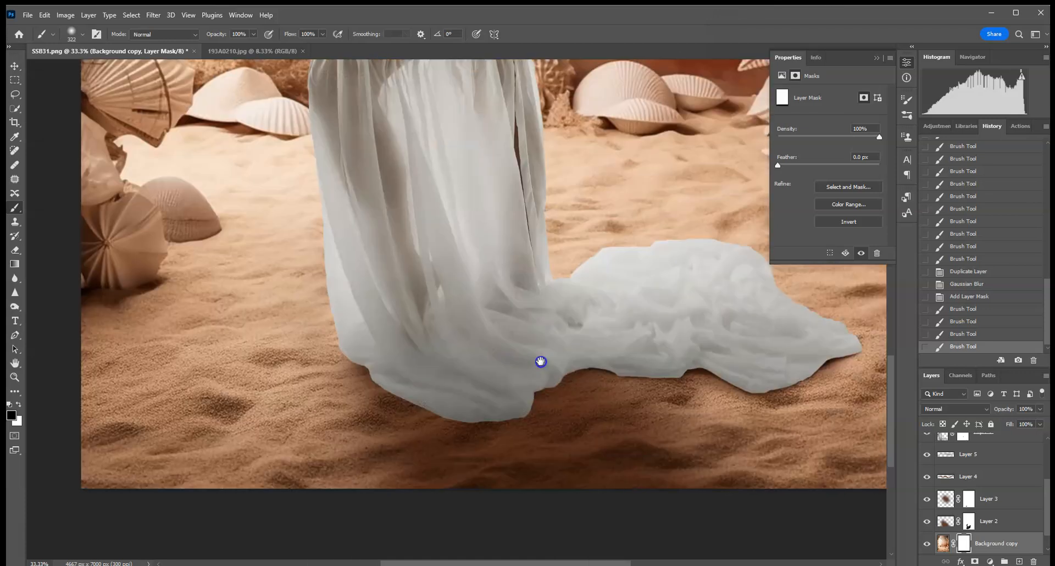
Select the Layer 1 image and, with the Blur tool at 143 px, soften the cut-out edge along the gown's bottom hem
scroll(988, 491, "up", 1)
scroll(987, 491, "up", 3)
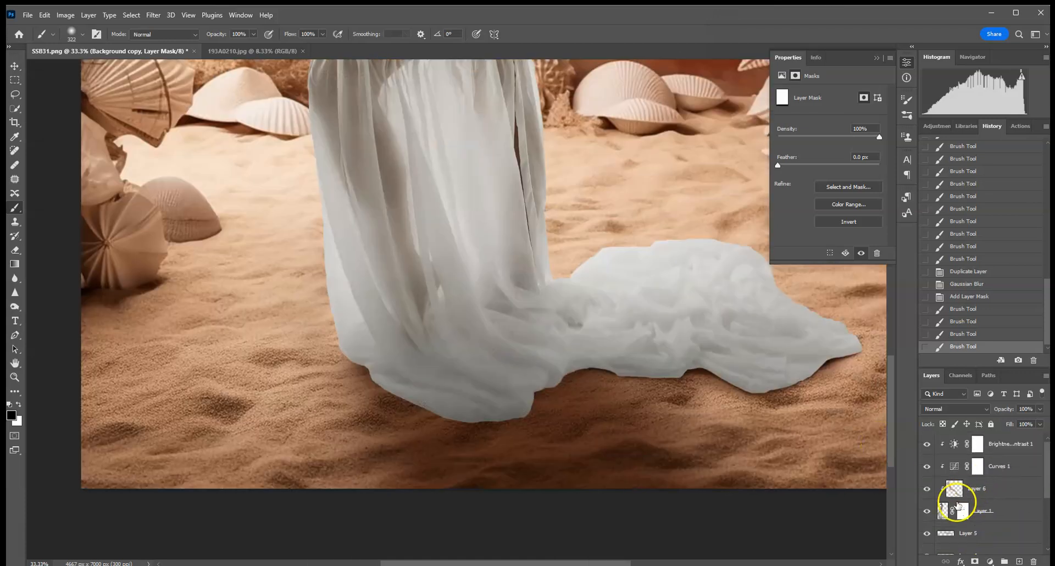
left_click(951, 508)
left_click(135, 275, "alt")
left_click(14, 278)
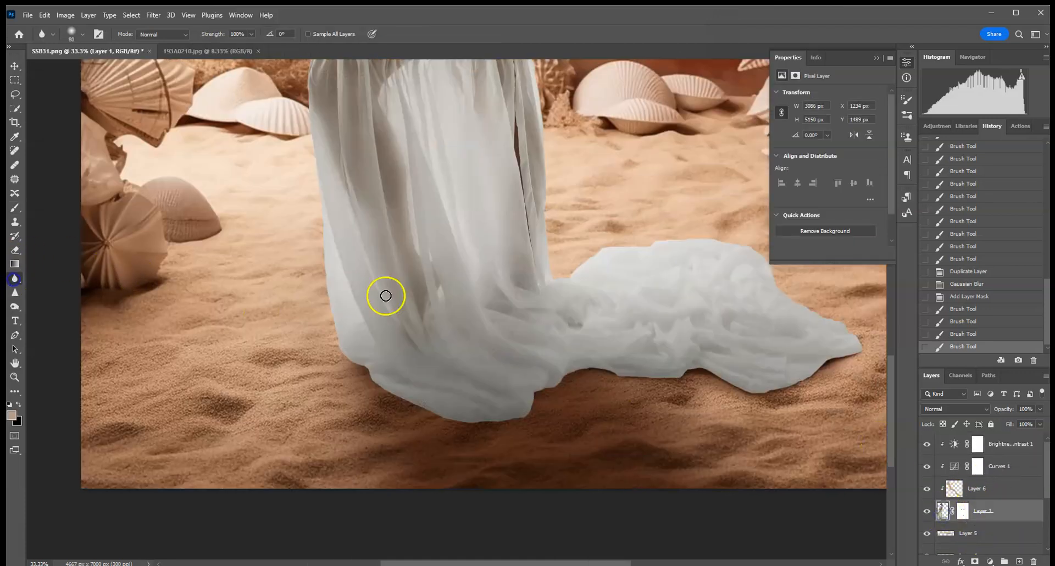
scroll(384, 295, "up", 2)
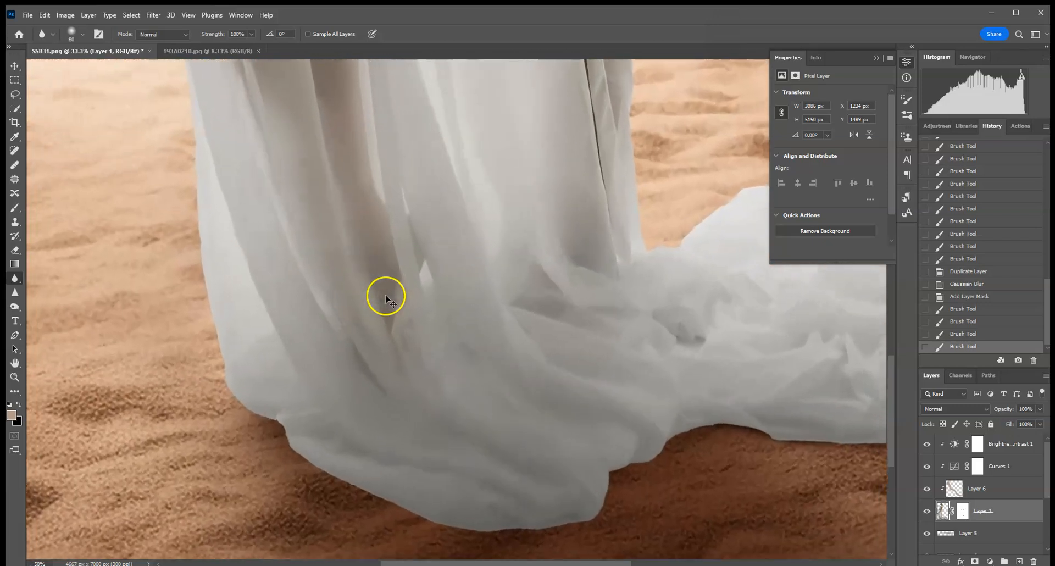
left_click(70, 32)
mouse_move(453, 514)
left_mouse_down()
mouse_move(573, 533)
mouse_move(578, 521)
mouse_move(538, 538)
mouse_move(631, 481)
mouse_move(602, 499)
mouse_move(634, 457)
left_mouse_up()
mouse_move(395, 517)
left_mouse_down()
mouse_move(283, 435)
mouse_move(271, 438)
left_mouse_up()
Blur the cut-out edges of the gown's train and the lower back edge of the skirt
mouse_move(641, 476)
left_mouse_down()
mouse_move(661, 453)
mouse_move(733, 420)
mouse_move(636, 471)
mouse_move(660, 446)
mouse_move(832, 443)
left_mouse_up()
left_click_drag(658, 392, 345, 400)
mouse_move(575, 448)
left_mouse_down()
mouse_move(785, 460)
mouse_move(781, 491)
mouse_move(511, 478)
mouse_move(583, 473)
left_mouse_up()
left_click_drag(474, 506, 579, 487)
mouse_move(589, 391)
left_mouse_down()
mouse_move(584, 366)
mouse_move(480, 317)
mouse_move(413, 215)
mouse_move(307, 199)
mouse_move(222, 219)
mouse_move(372, 217)
mouse_move(446, 244)
mouse_move(330, 215)
mouse_move(202, 216)
mouse_move(122, 251)
mouse_move(92, 227)
mouse_move(125, 250)
left_mouse_up()
mouse_move(195, 225)
left_mouse_down()
mouse_move(504, 315)
mouse_move(412, 348)
mouse_move(337, 405)
mouse_move(348, 273)
mouse_move(330, 401)
left_mouse_up()
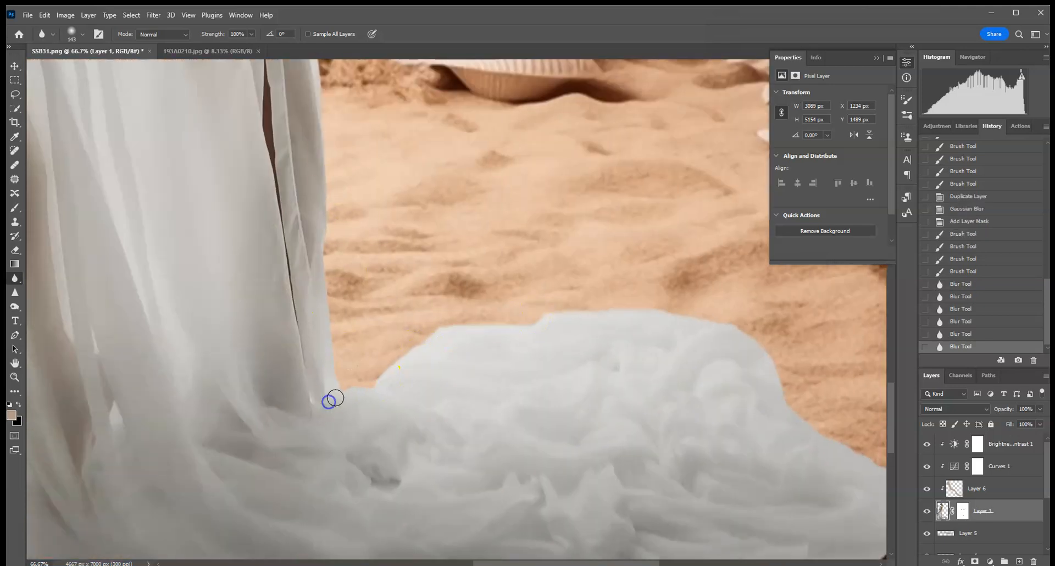
Blur the woman's outline along the back of the skirt, hip, arm and sleeve, and around the neckline
key("ctrl+minus")
key("ctrl+minus")
left_click_drag(361, 126, 439, 381)
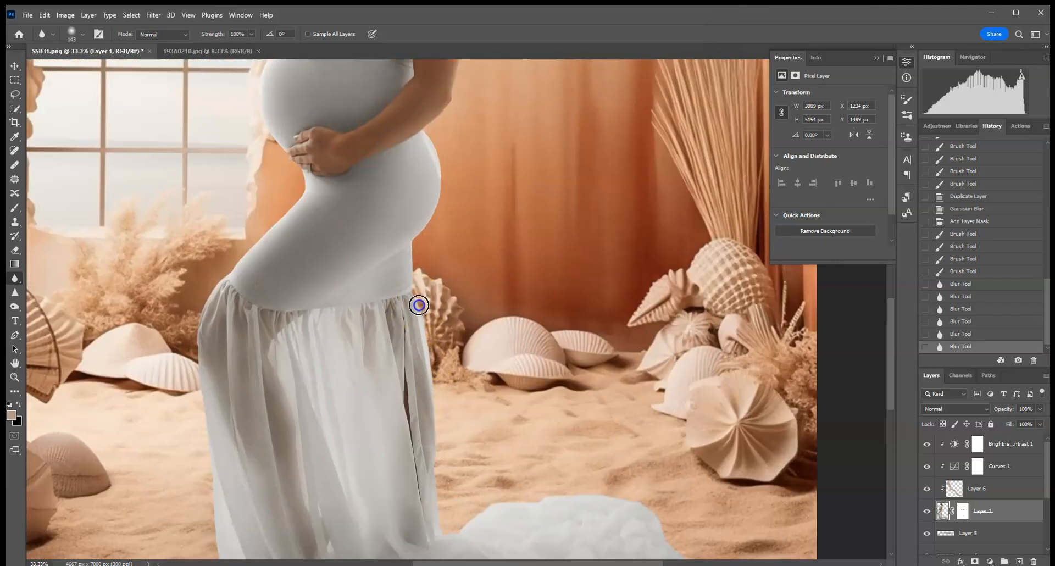
scroll(445, 255, "up", 3)
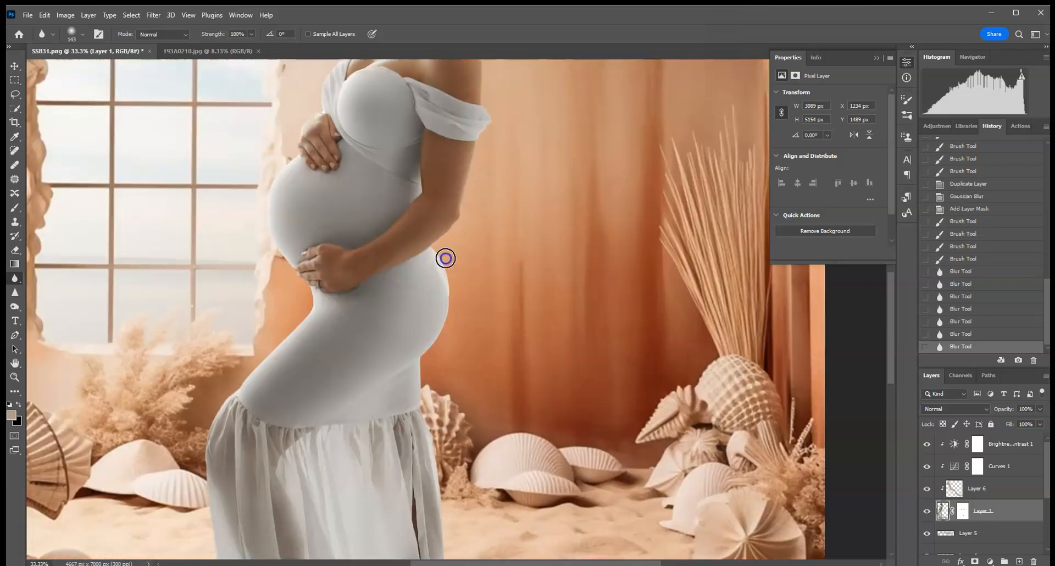
mouse_move(441, 243)
left_mouse_down()
mouse_move(476, 165)
mouse_move(509, 222)
mouse_move(492, 121)
left_mouse_up()
mouse_move(373, 118)
left_mouse_down()
mouse_move(384, 99)
mouse_move(357, 120)
mouse_move(395, 92)
mouse_move(341, 123)
mouse_move(318, 163)
left_mouse_up()
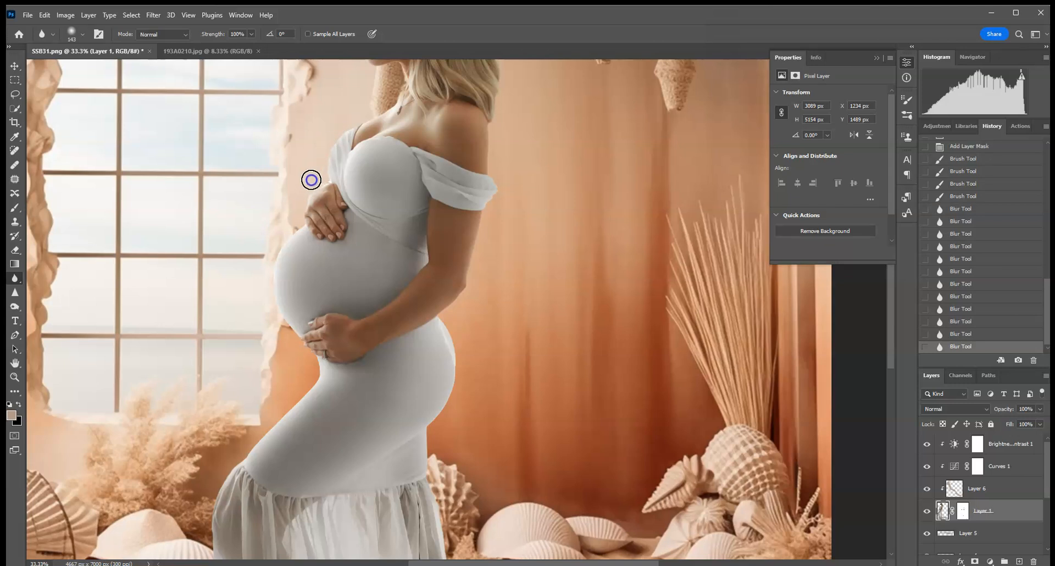
Soften the woman's front outline along the belly, hands and front edge of the skirt with the Blur tool
left_click_drag(289, 334, 292, 336)
left_click_drag(311, 369, 308, 383)
mouse_move(308, 383)
left_mouse_down()
mouse_move(266, 424)
mouse_move(418, 273)
mouse_move(358, 279)
mouse_move(314, 439)
left_mouse_up()
mouse_move(314, 368)
left_mouse_down()
mouse_move(323, 462)
mouse_move(330, 152)
left_mouse_up()
left_click_drag(327, 194, 356, 388)
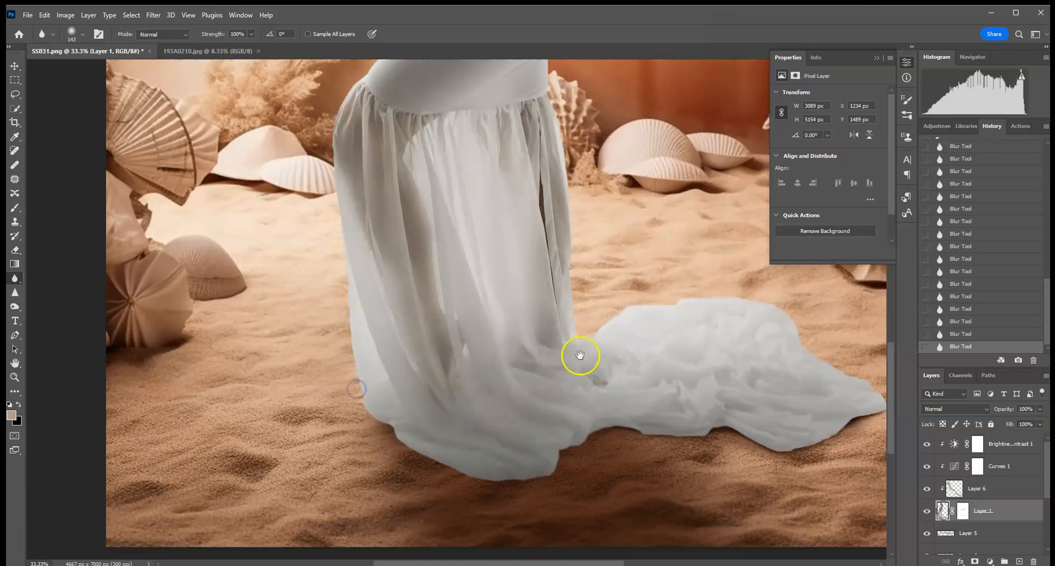
On Layer 1's mask, paint black at 10% brush opacity over the sheer skirt to make it slightly see-through
left_click_drag(569, 261, 555, 361)
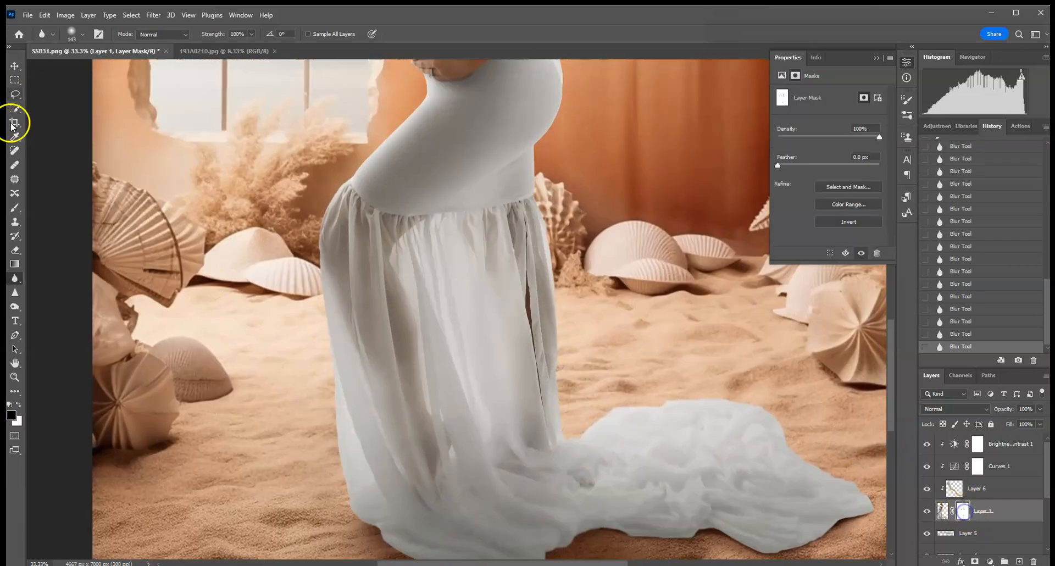
left_click(15, 207)
left_click(253, 34)
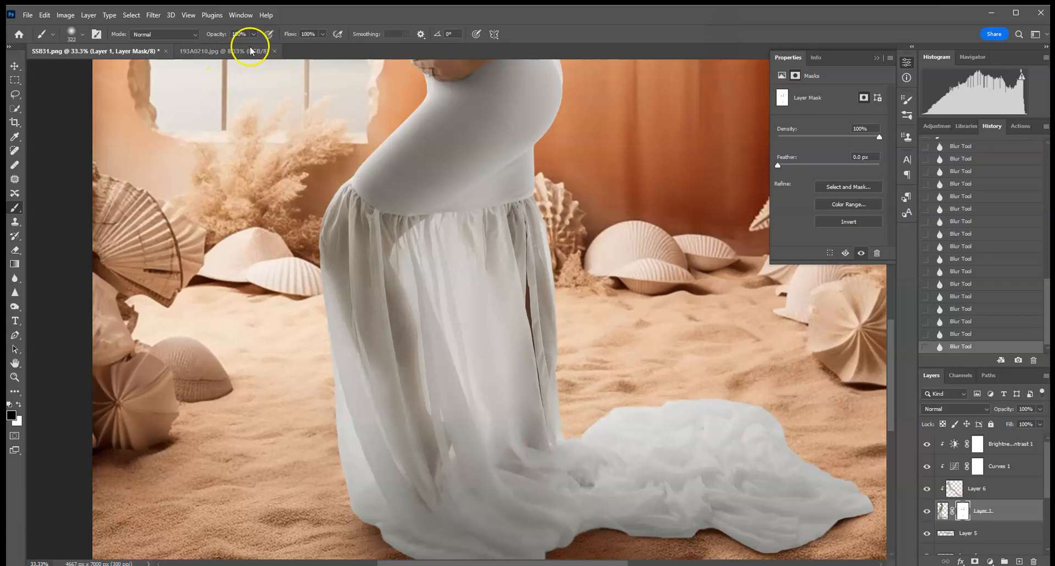
left_click(217, 47)
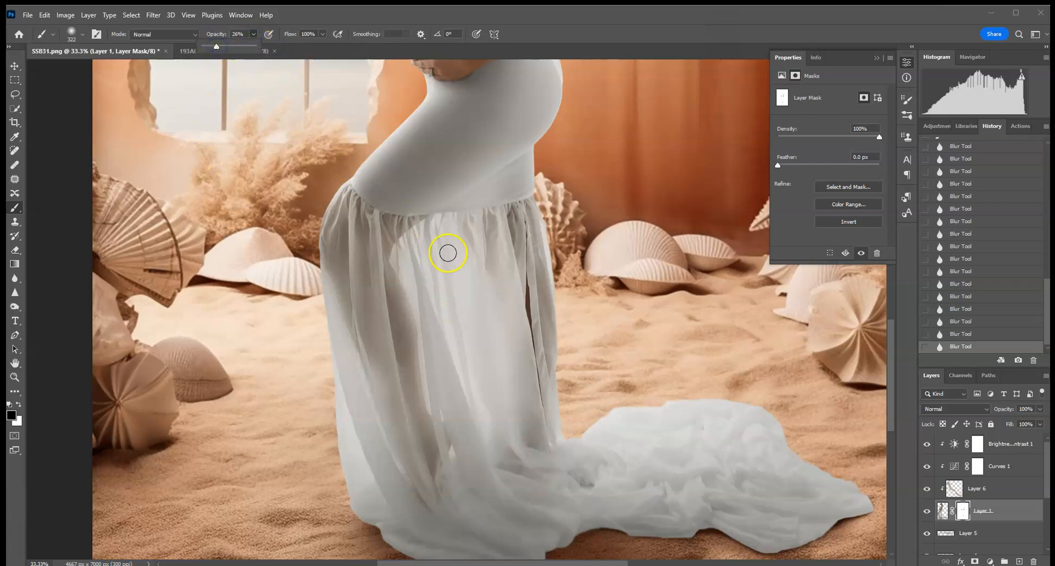
left_click_drag(216, 46, 208, 46)
left_click(435, 257)
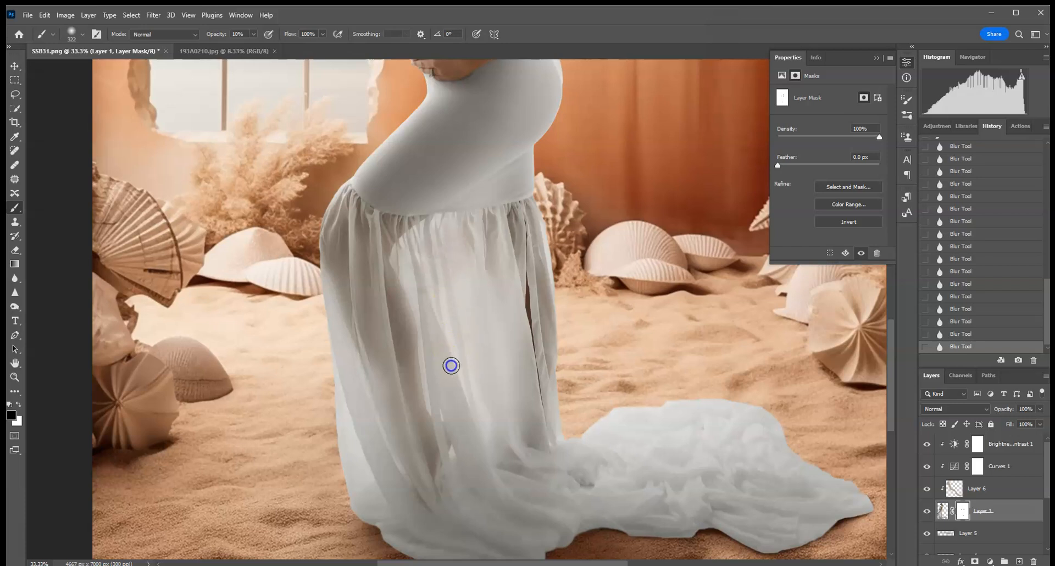
mouse_move(583, 247)
left_mouse_down()
mouse_move(697, 302)
mouse_move(634, 358)
mouse_move(647, 362)
left_mouse_up()
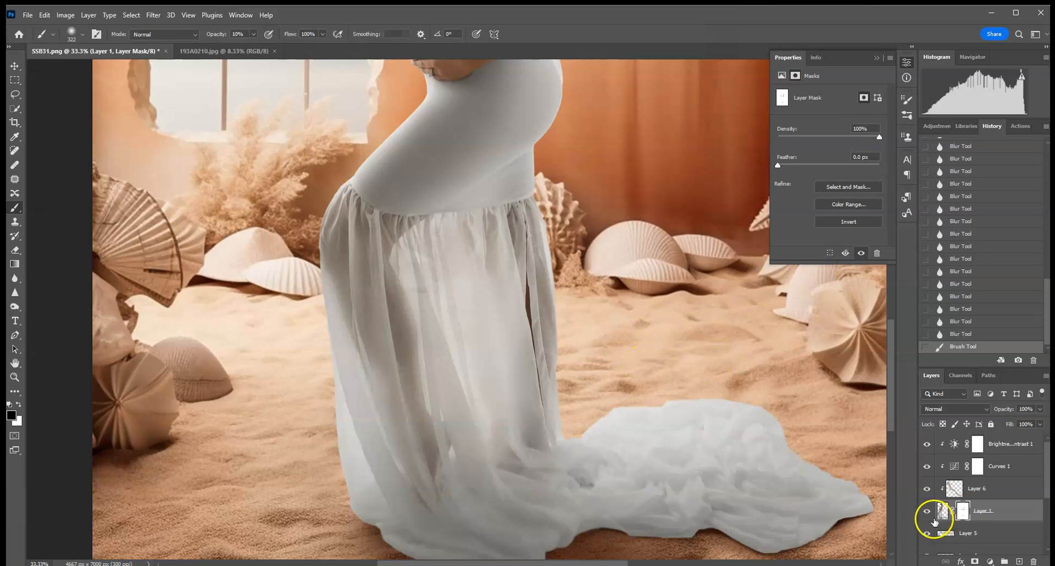
Compare the skirt before and after the last mask stroke, checking its back edge and the whole image
left_click(968, 336)
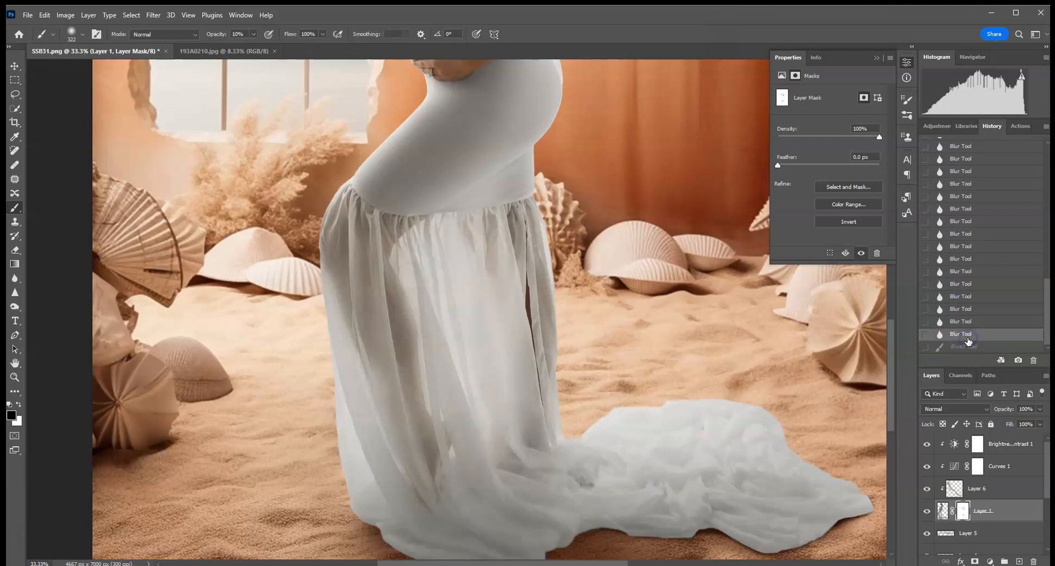
left_click(970, 348)
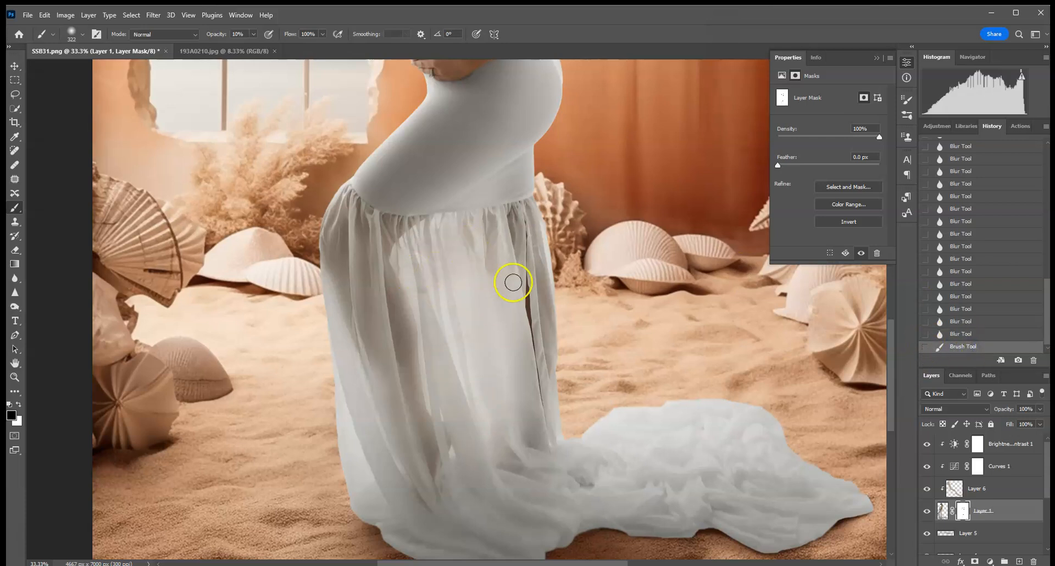
left_click_drag(550, 238, 565, 403)
left_click_drag(569, 279, 564, 343)
scroll(564, 347, "down", 3)
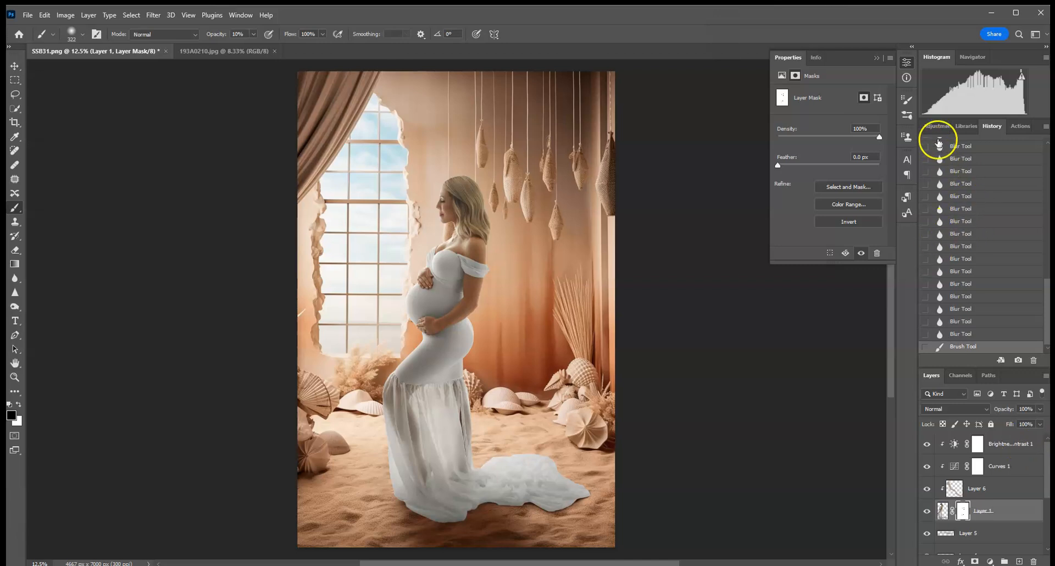
Add a Color Balance adjustment above Layer 1, shift its midtones slightly toward red (about +4) and yellow, and compare it on and off
left_click(939, 128)
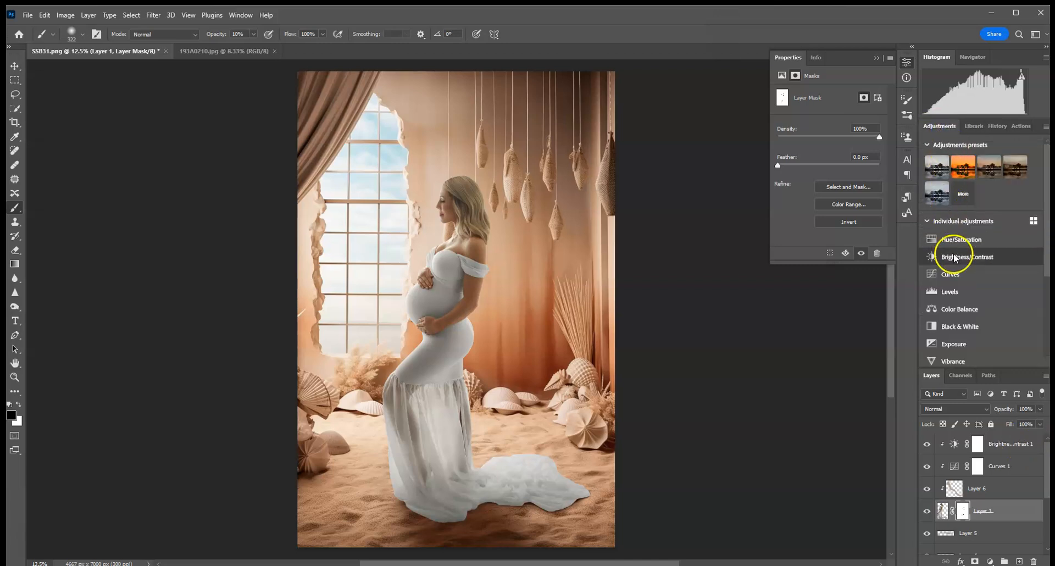
left_click(954, 311)
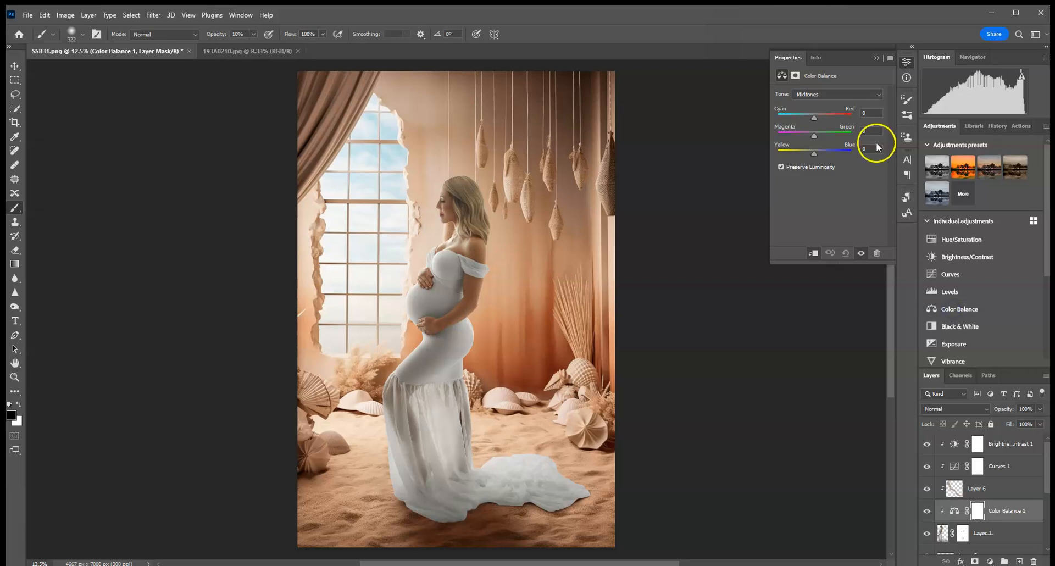
left_click_drag(815, 118, 817, 119)
left_click_drag(816, 155, 816, 156)
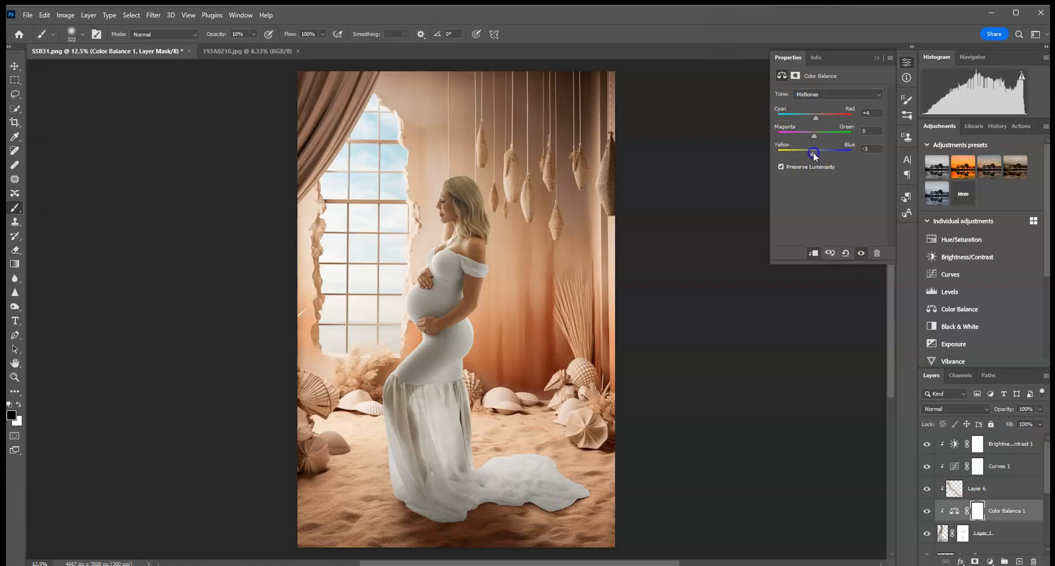
left_click_drag(818, 115, 816, 118)
left_click(926, 512)
left_click(926, 511)
left_click(876, 57)
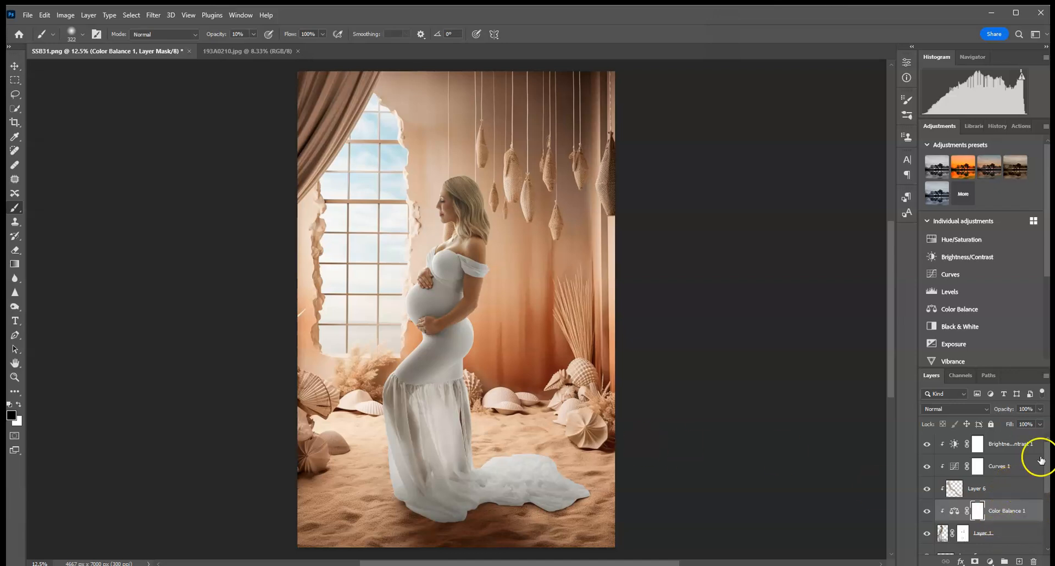
Lighten the window-facing side of the woman on Layer 1 with the Dodge tool, set to Midtones at 17% exposure
left_click(942, 534)
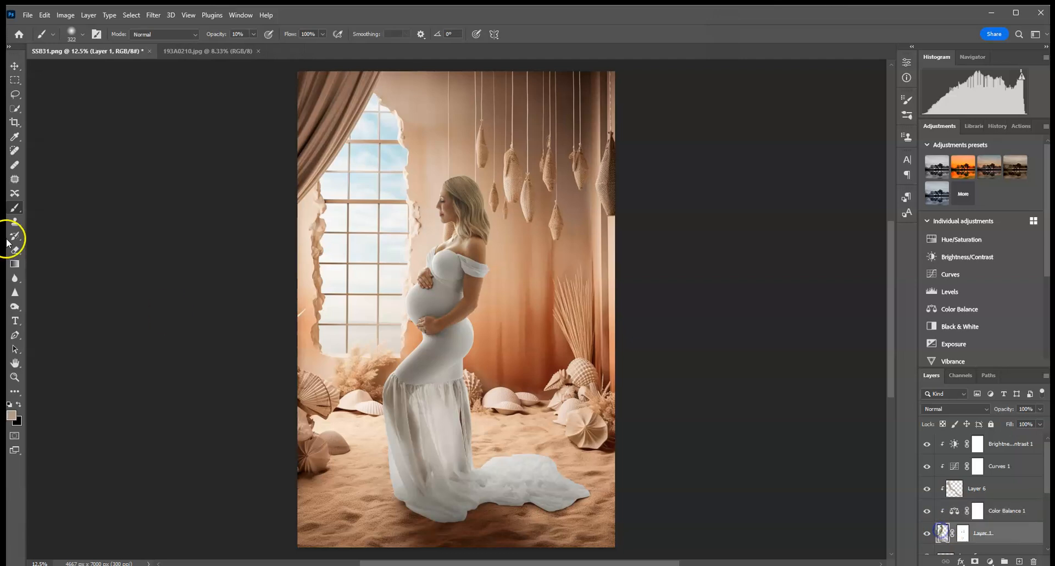
left_click(12, 309)
right_click(16, 306)
left_click(52, 317)
left_click(165, 36)
left_click(158, 50)
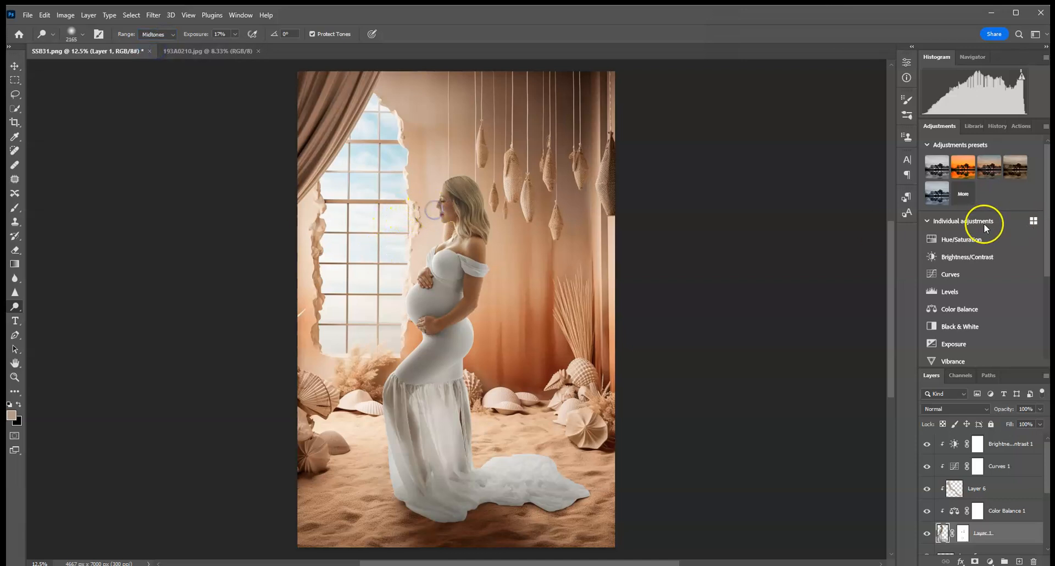
left_click_drag(389, 370, 406, 305)
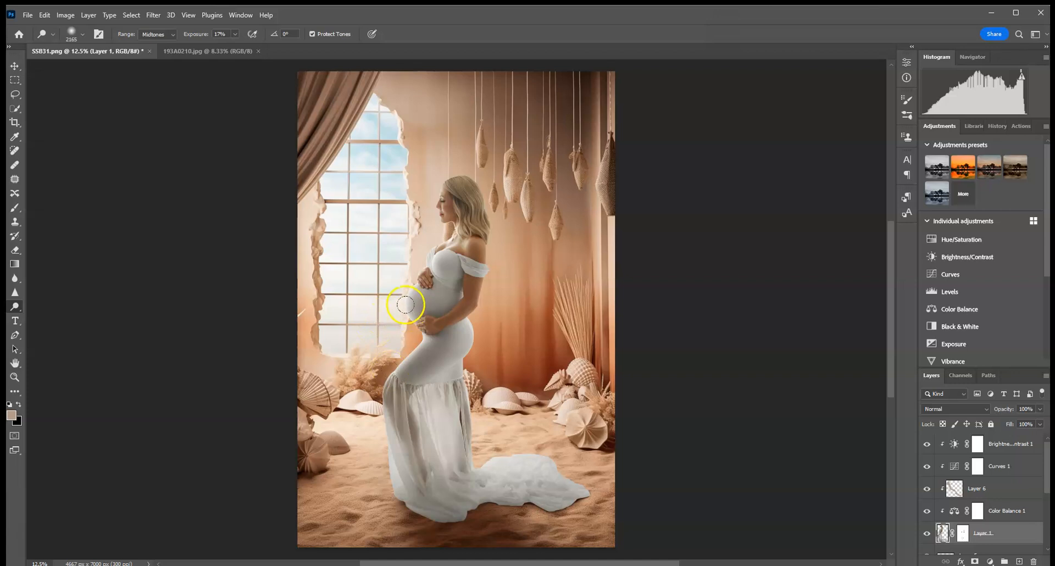
left_click(372, 365)
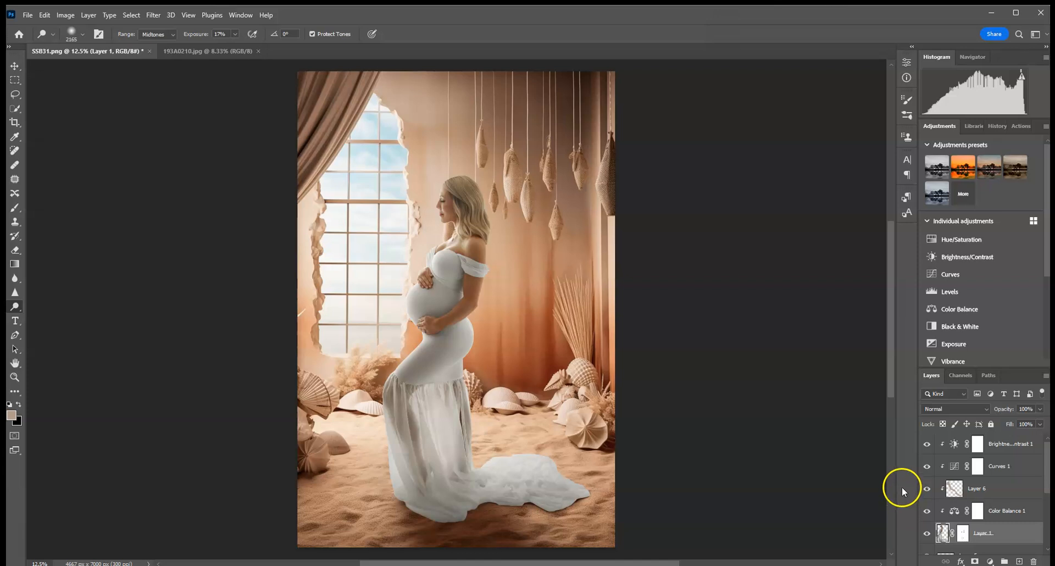
Create a new layer directly above Background copy and set its blending mode to Multiply
scroll(1016, 500, "down", 3)
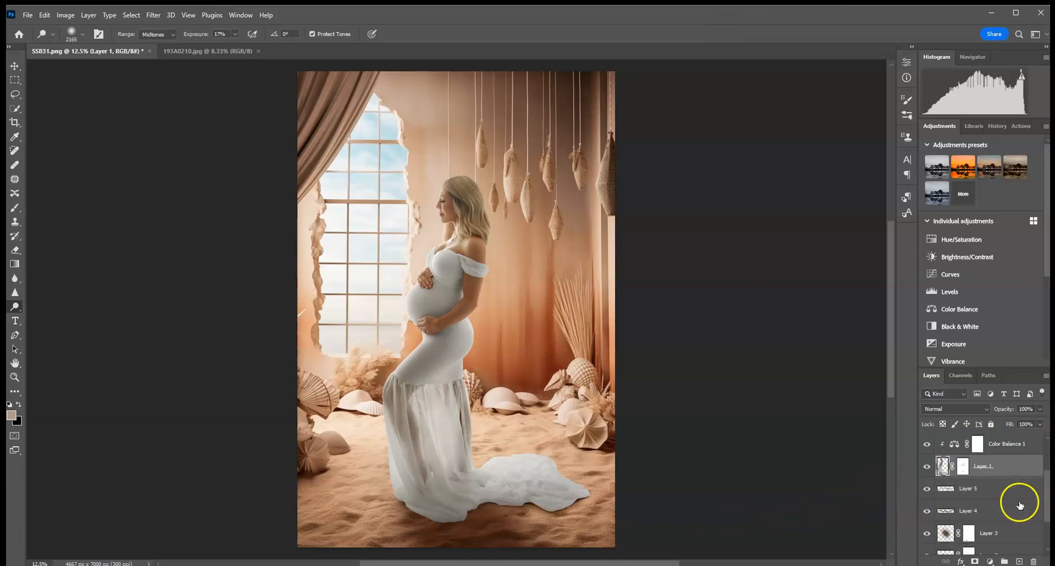
left_click(1004, 523)
left_click(1018, 561)
left_click(957, 409)
left_click(943, 338)
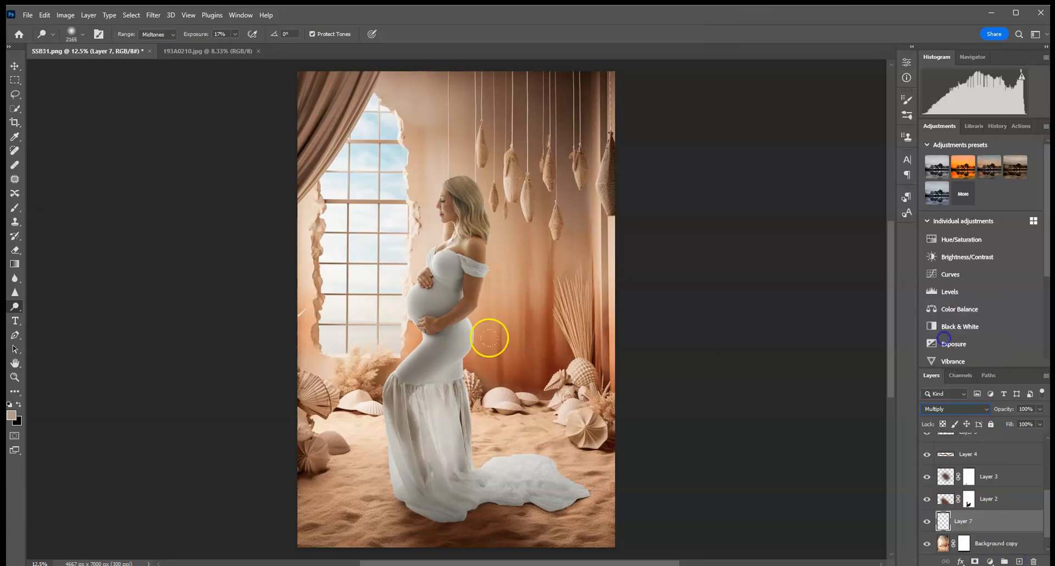
Sample the dark sand colour and paint a soft shadow on the sand around the train with a 480 px brush at 10% opacity
left_click(15, 208)
left_click(493, 521, "alt")
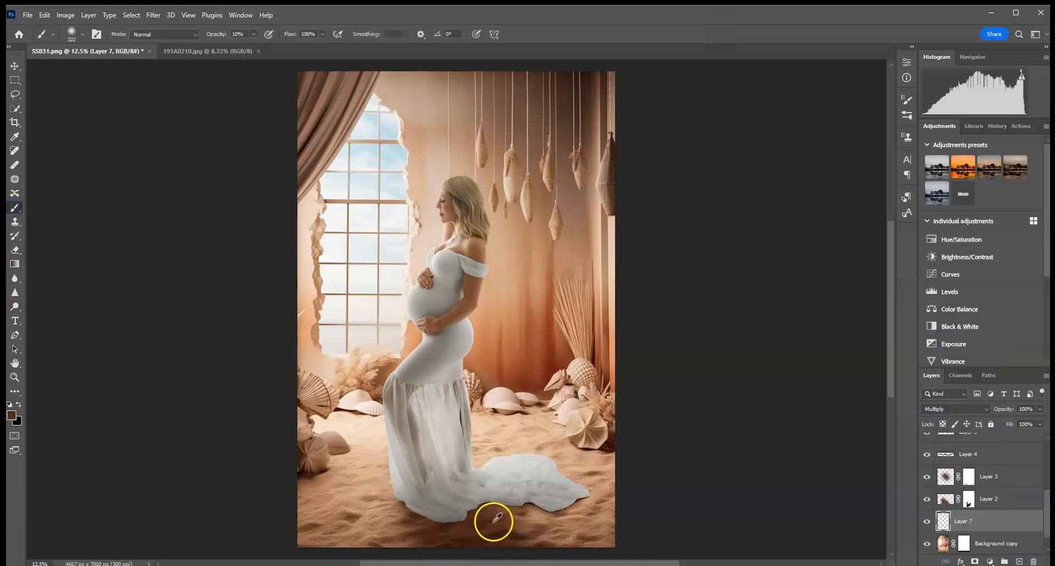
left_click(82, 36)
left_click_drag(126, 65, 127, 67)
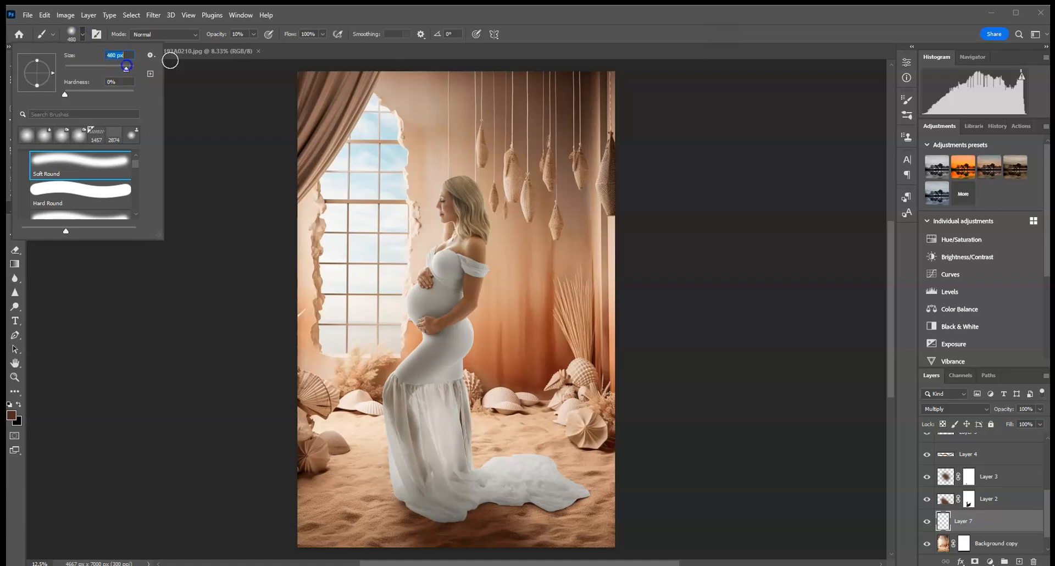
left_click(543, 545)
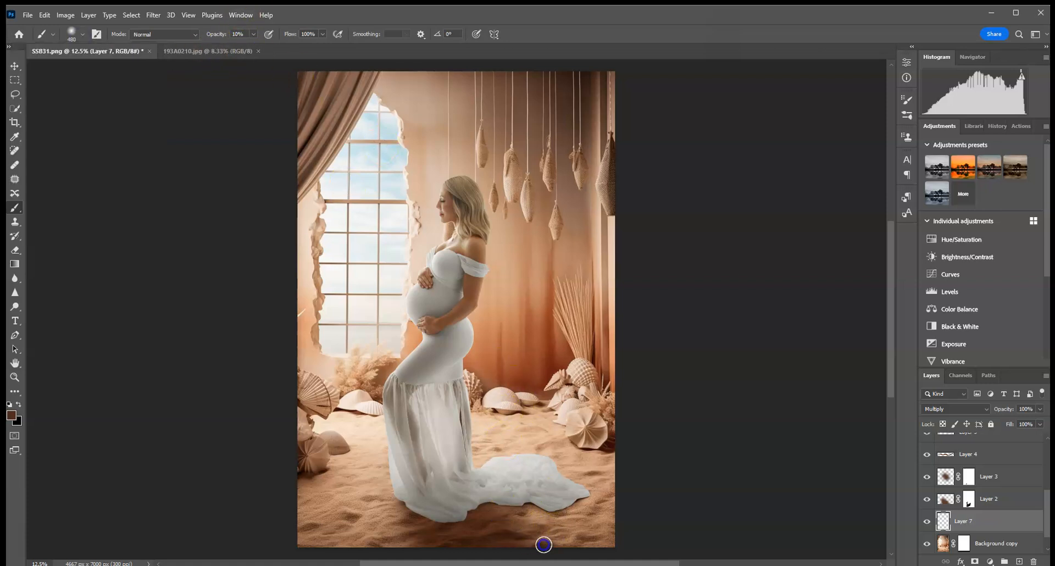
left_click_drag(544, 512, 538, 517)
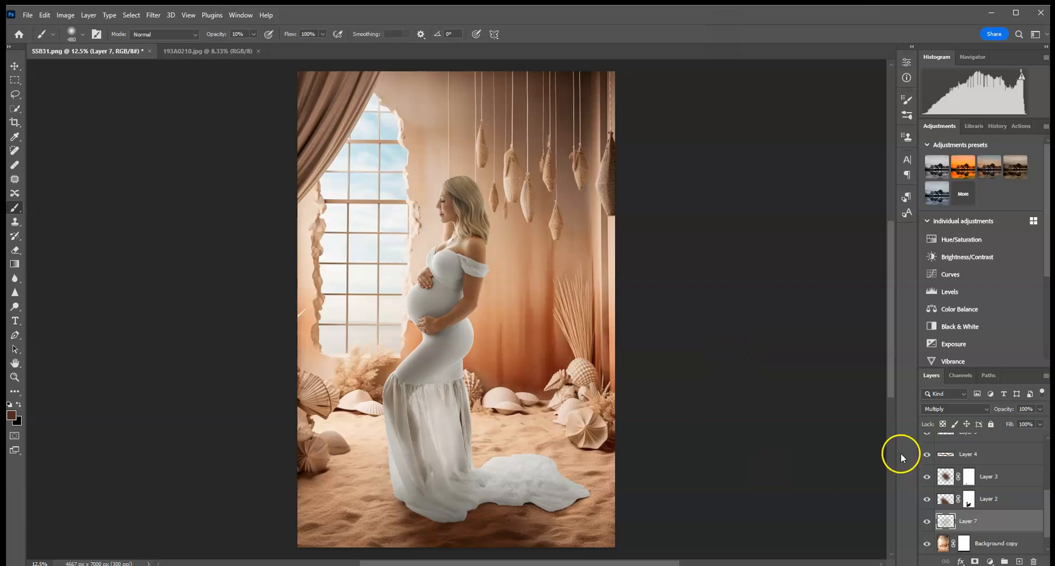
Review the whole composite and compare it with the original backdrop through the document history, returning to the latest state
key("ctrl+minus")
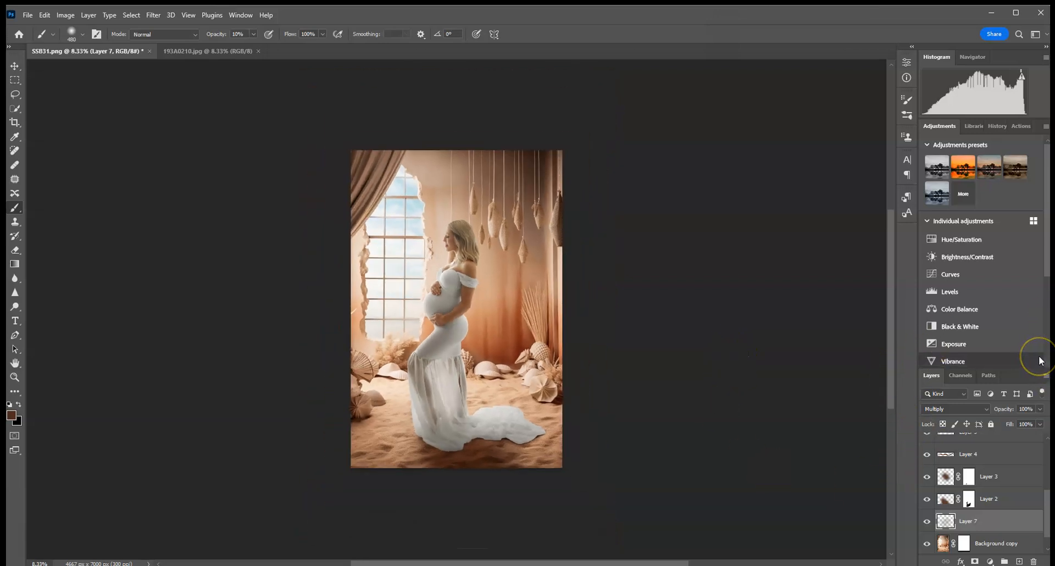
key("ctrl+plus")
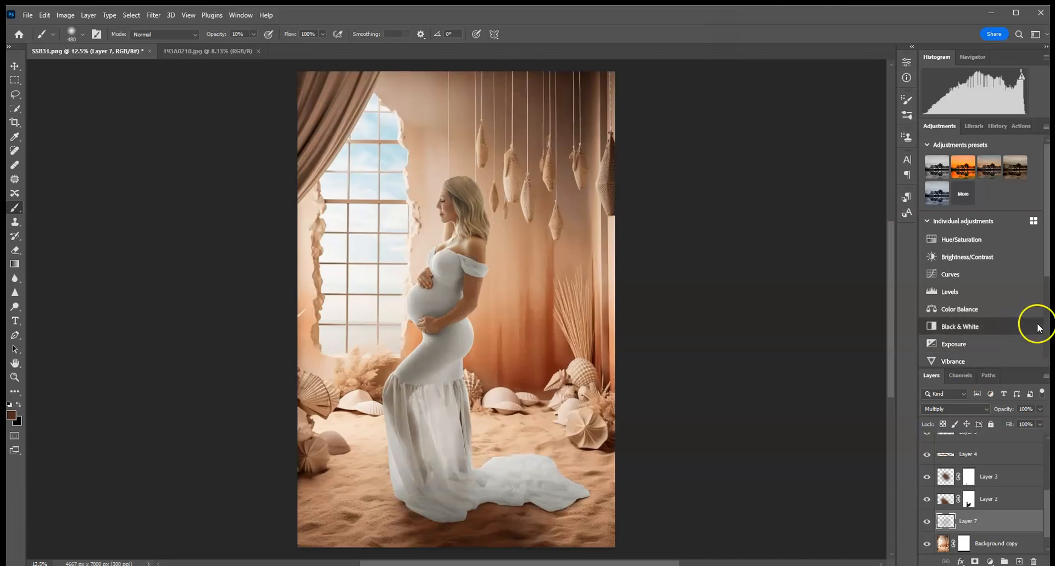
left_click(996, 126)
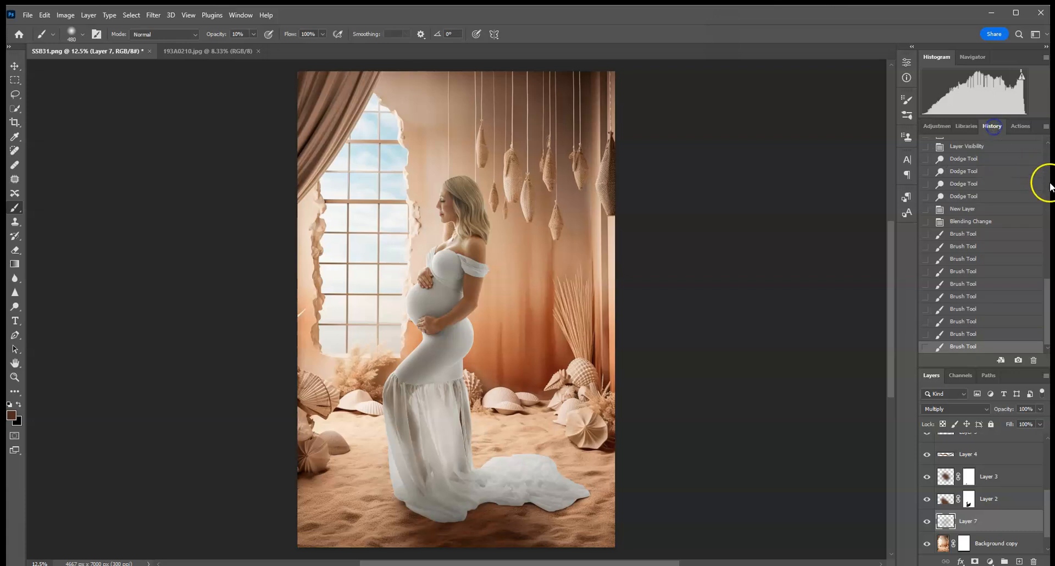
left_click(1018, 156)
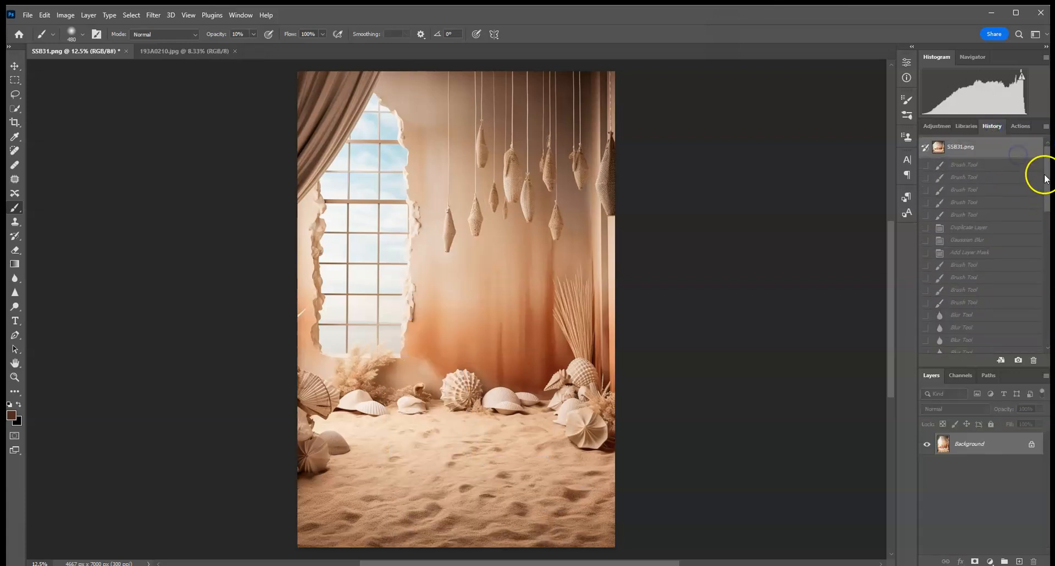
left_click(1047, 344)
left_click(983, 345)
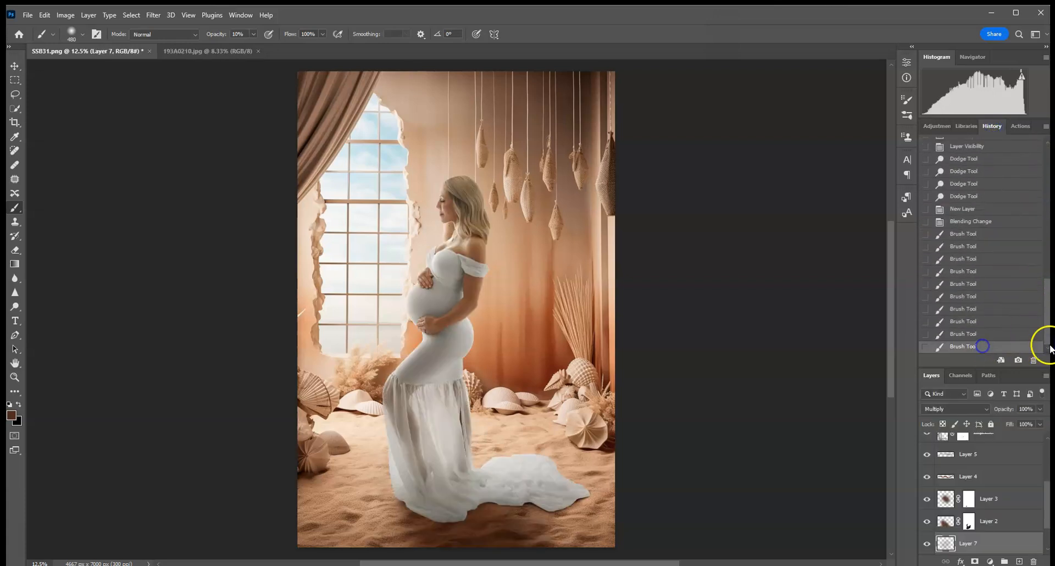